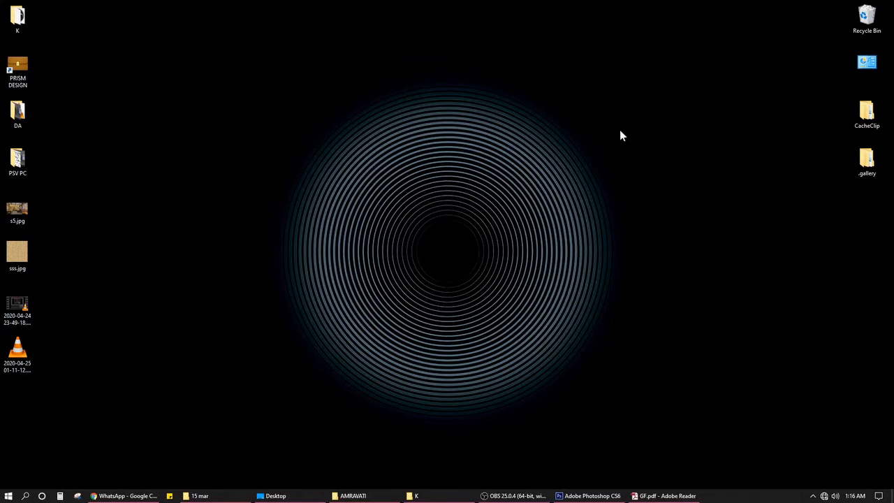
# Switch to Photoshop and examine the history, tool preset, character, paragraph, brush, brush preset and properties settings.
pyautogui.moveTo(613, 499)
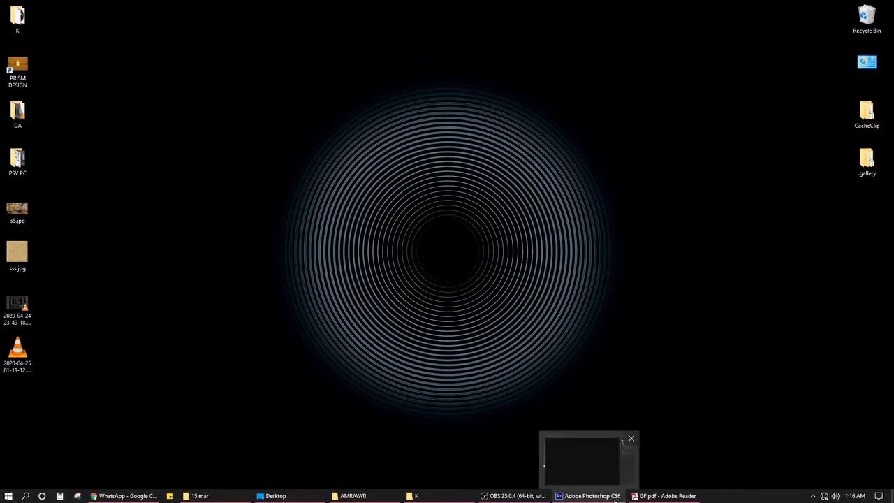
pyautogui.click(613, 497)
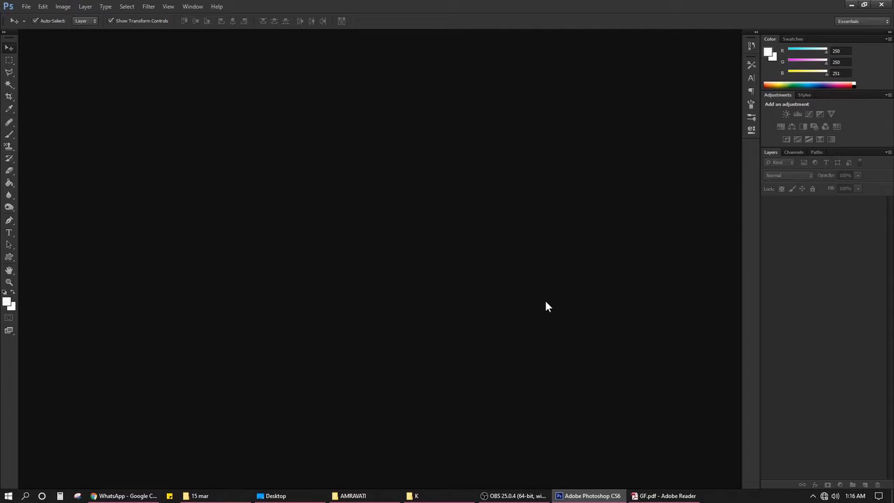
pyautogui.click(752, 47)
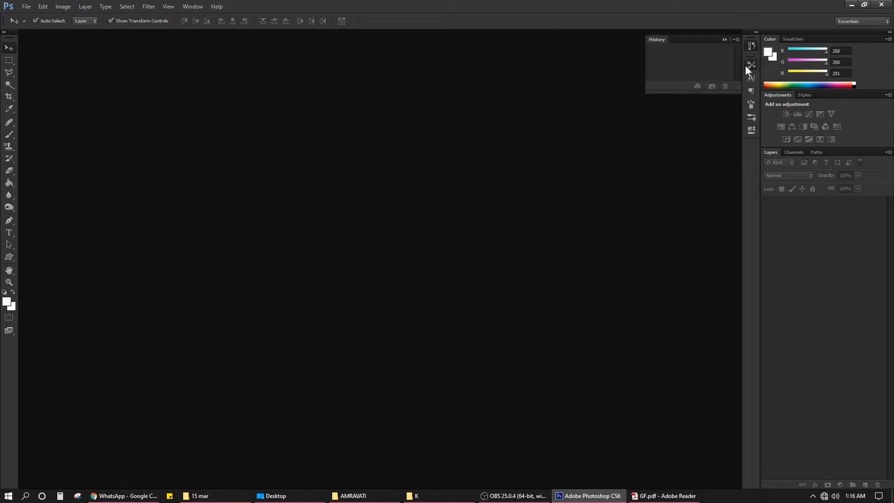
pyautogui.click(747, 66)
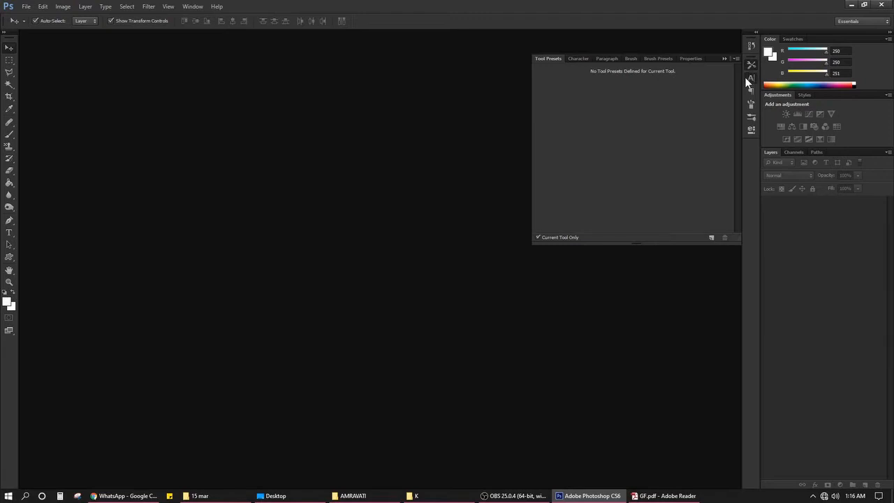
pyautogui.click(747, 79)
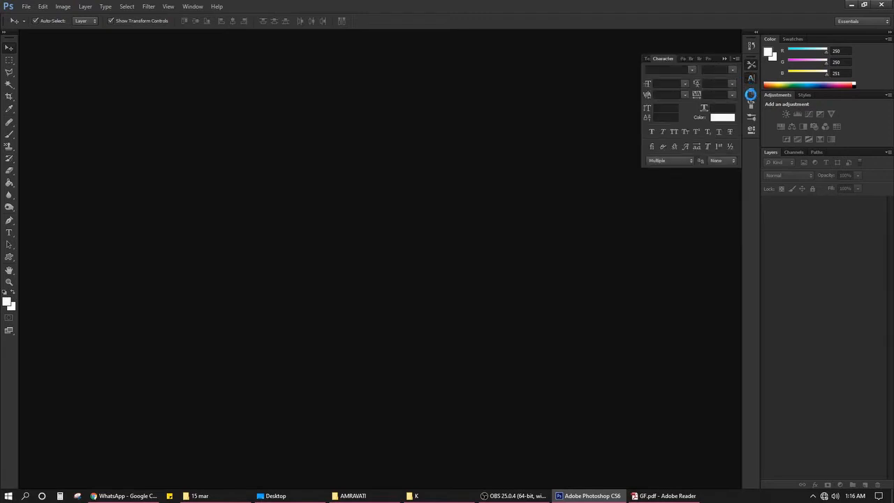
pyautogui.click(749, 92)
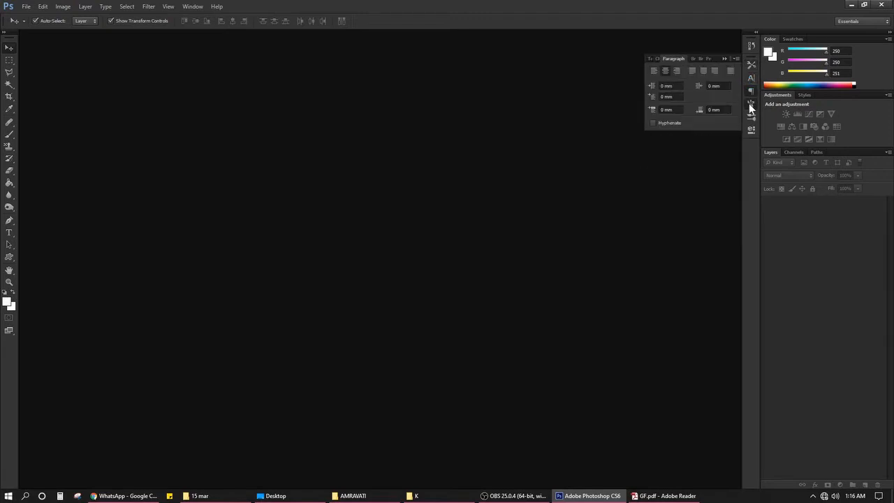
pyautogui.click(748, 103)
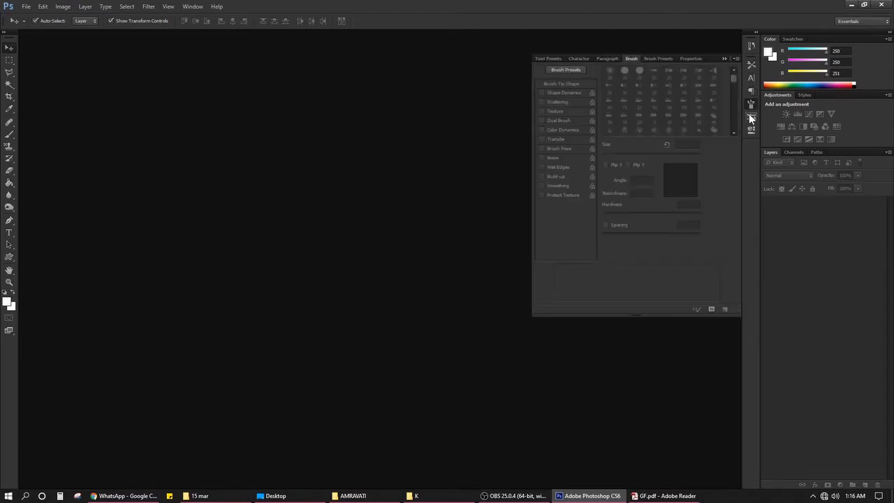
pyautogui.click(750, 117)
pyautogui.click(752, 129)
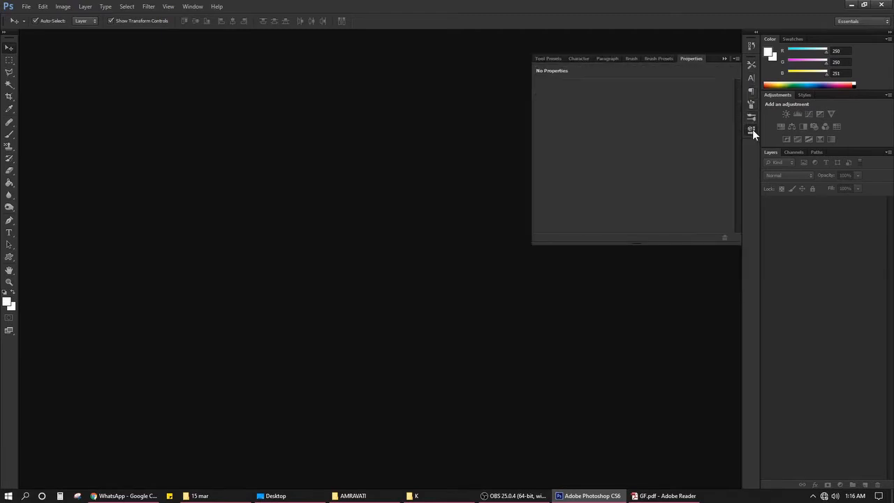
pyautogui.click(726, 59)
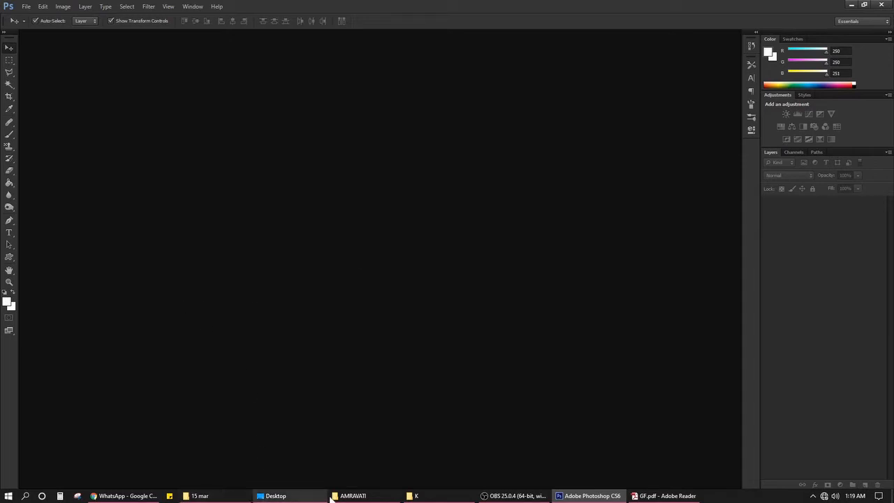
# Switch to GF.pdf in Adobe Reader and examine the ground floor plan's rooms, entrance, staircase and overall sheet layout.
pyautogui.moveTo(357, 496)
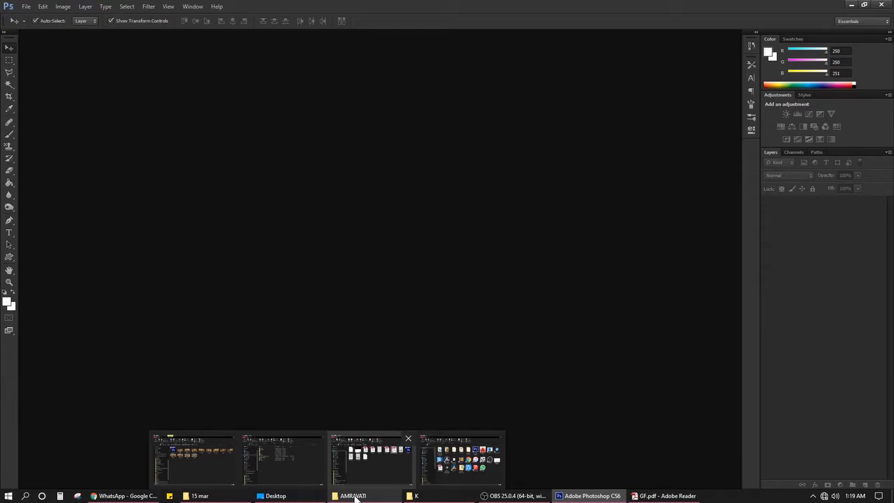
pyautogui.click(649, 497)
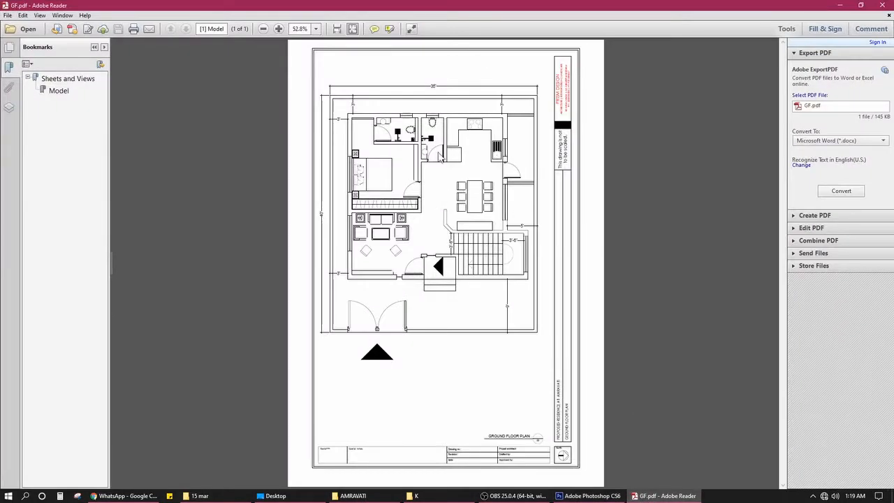
pyautogui.scroll(2, 440, 155)
pyautogui.scroll(-2, 434, 135)
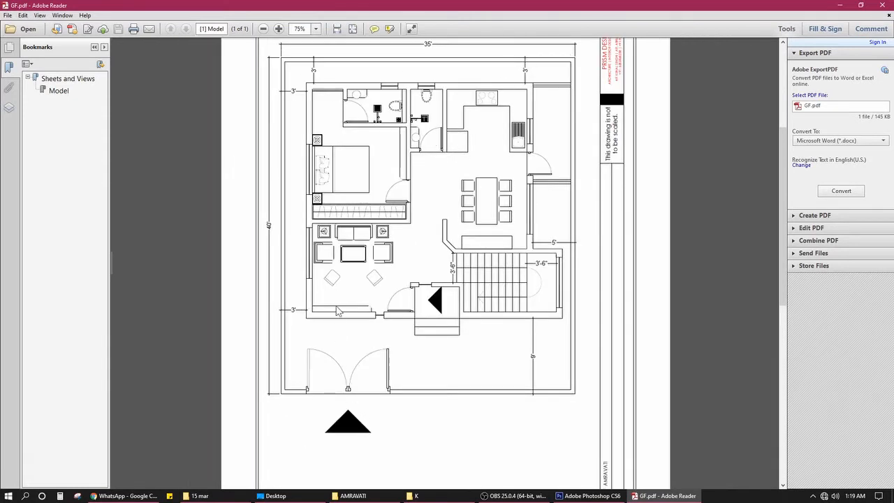
pyautogui.scroll(2, 419, 279)
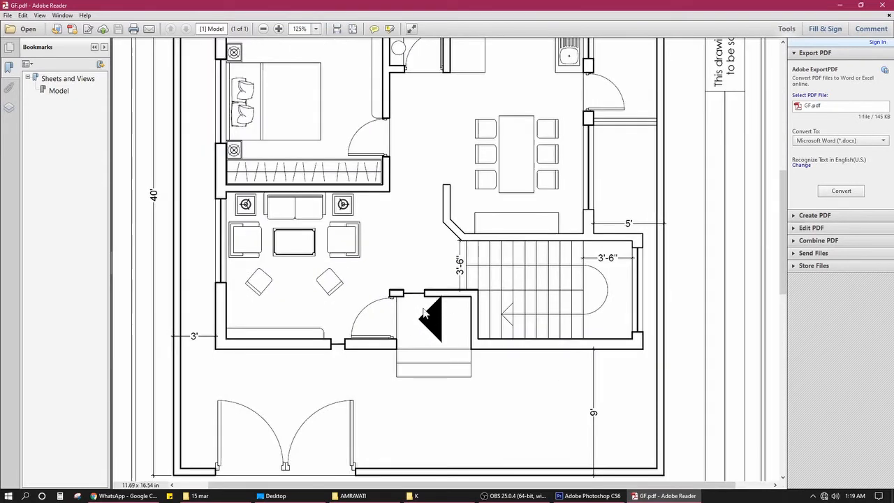
pyautogui.scroll(4, 367, 241)
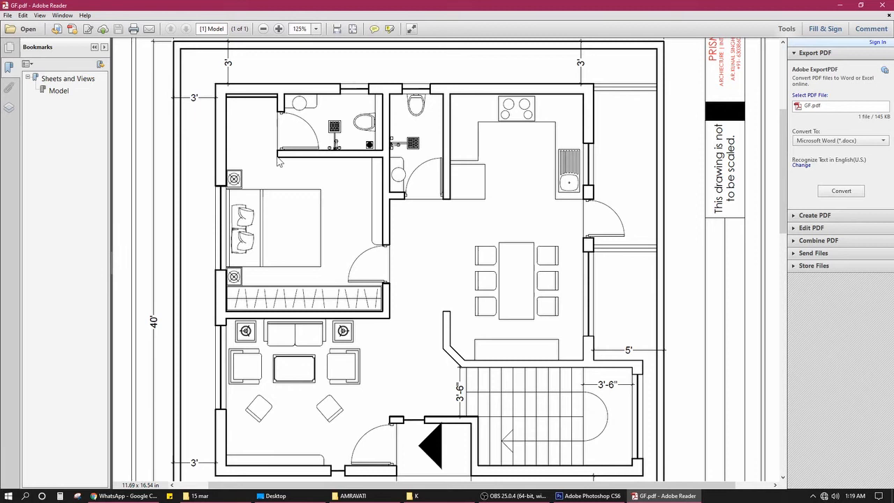
pyautogui.keyDown('ctrl'); pyautogui.scroll(-1, 278, 163); pyautogui.keyUp('ctrl')
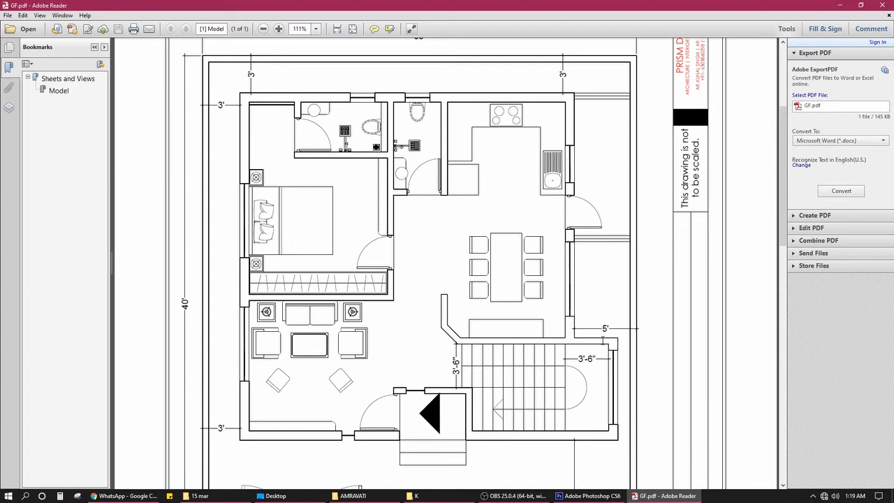
pyautogui.keyDown('ctrl'); pyautogui.scroll(-3, 499, 368); pyautogui.keyUp('ctrl')
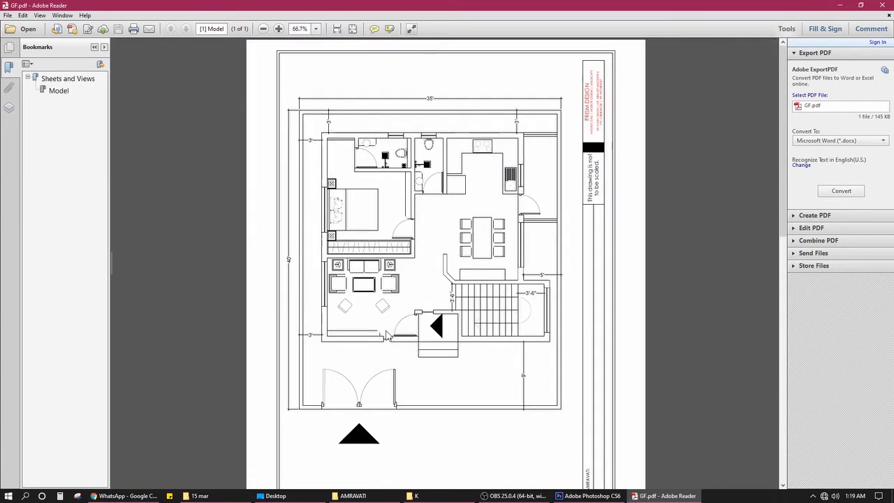
pyautogui.hotkey('ctrl', '0')
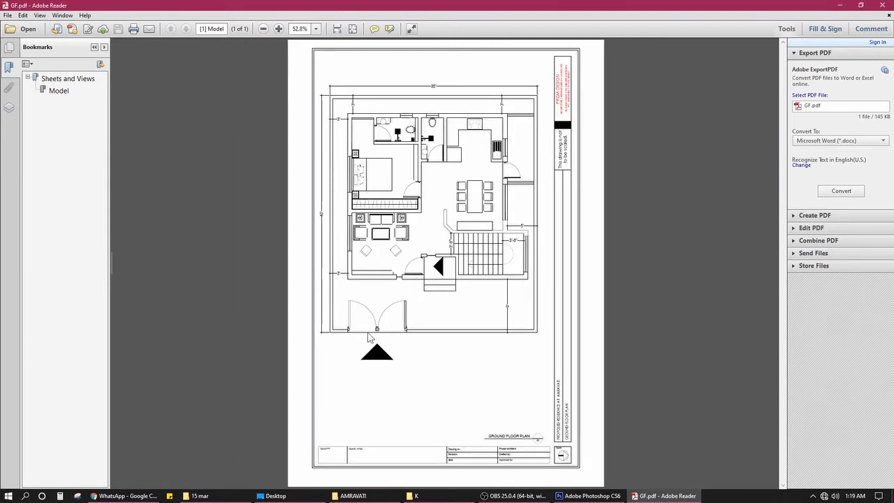
pyautogui.click(839, 5)
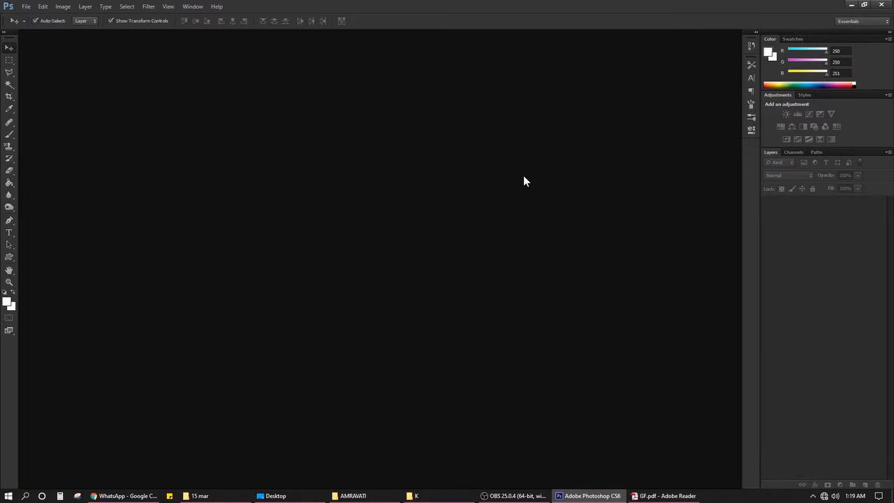
pyautogui.click(26, 8)
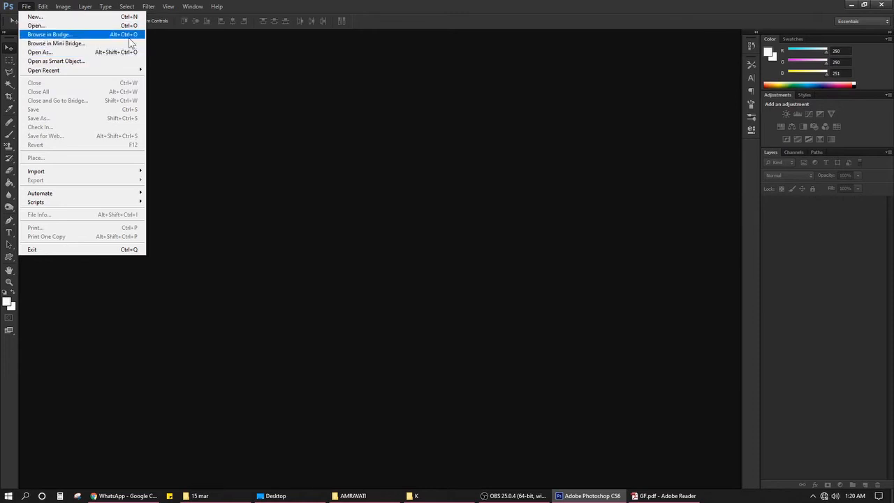
pyautogui.click(276, 137)
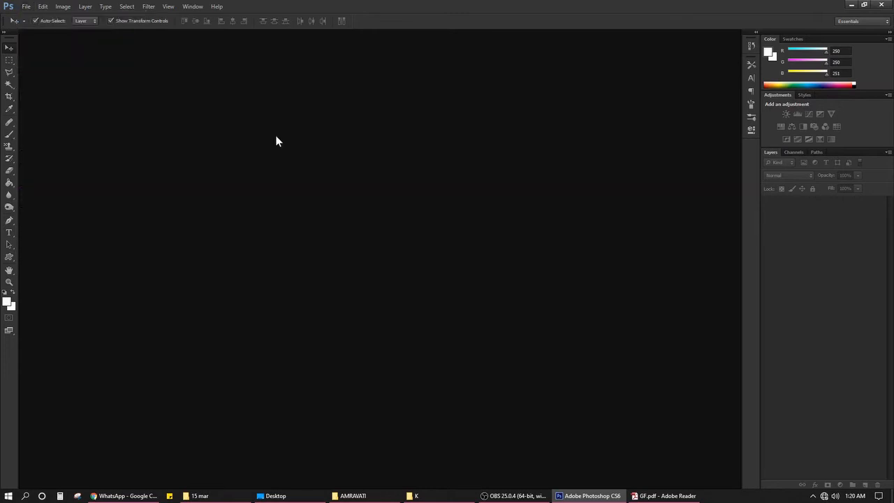
pyautogui.click(26, 7)
pyautogui.moveTo(57, 172)
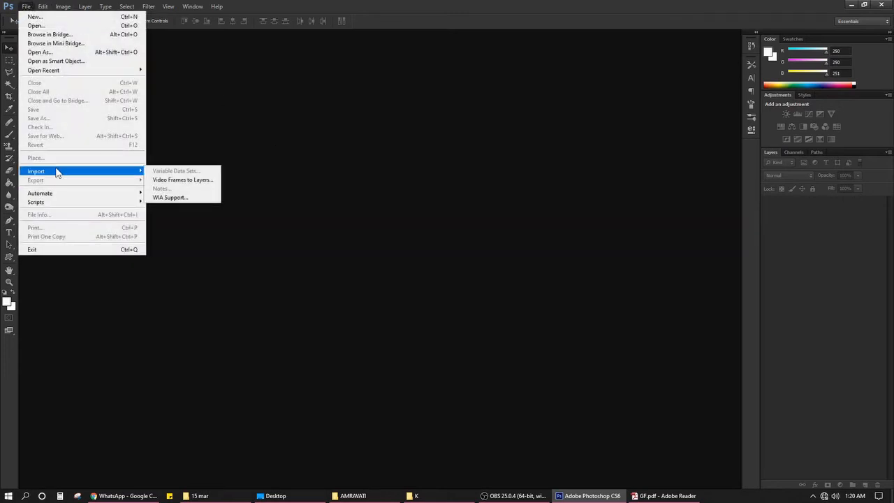
pyautogui.click(252, 124)
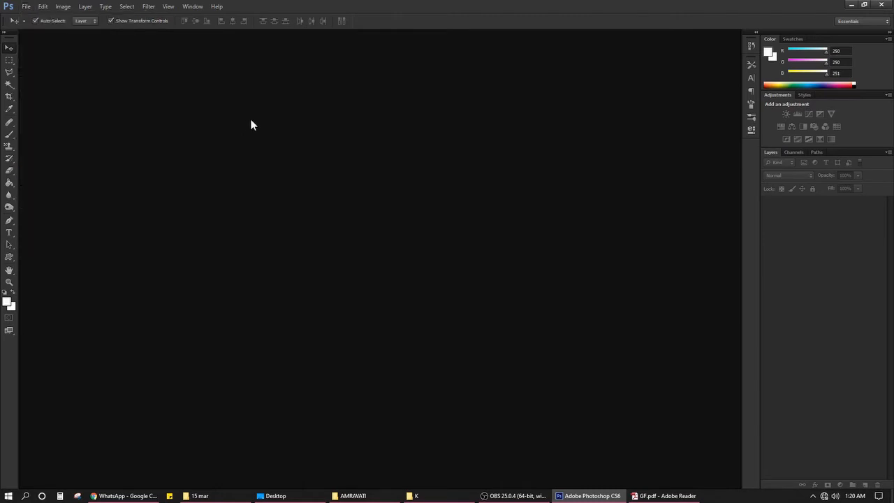
# Close GF.pdf in Adobe Reader and load the file from the AMRAVATI folder into Photoshop.
pyautogui.click(588, 496)
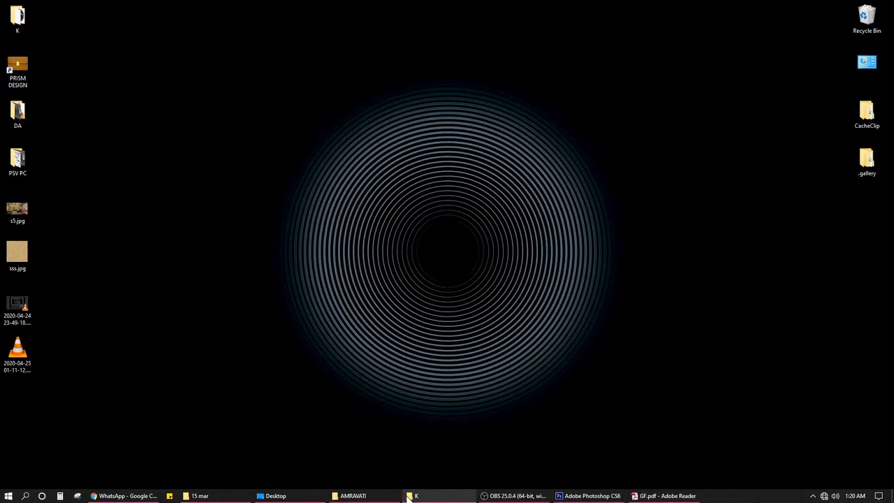
pyautogui.click(349, 496)
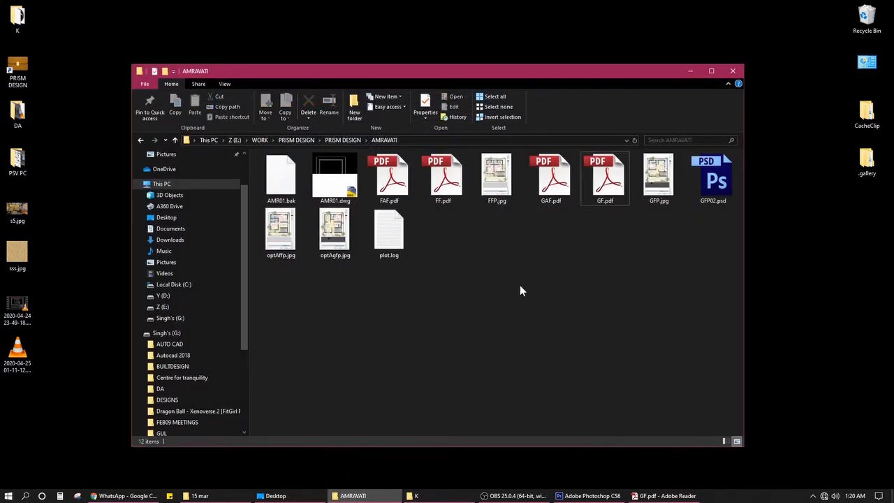
pyautogui.click(615, 194)
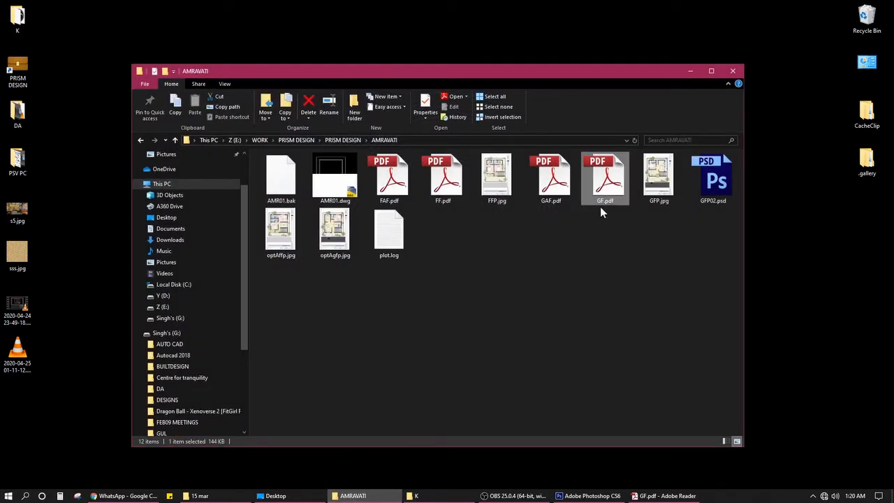
pyautogui.doubleClick(598, 190)
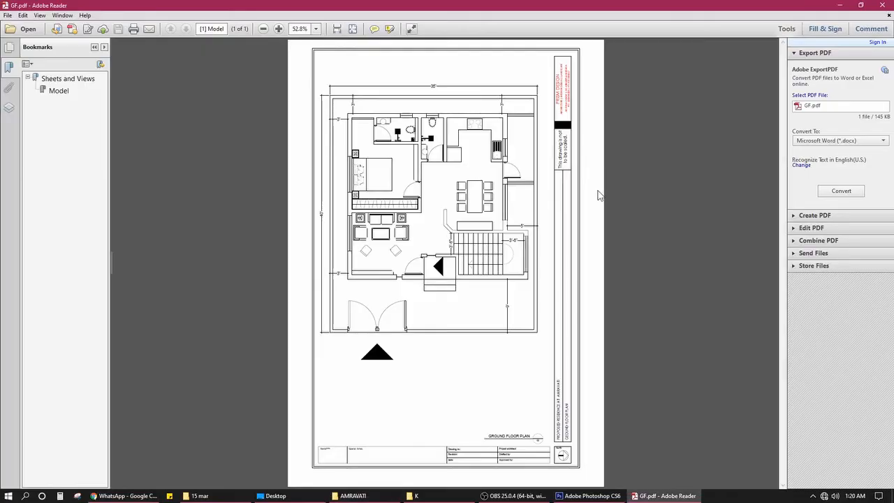
pyautogui.click(860, 4)
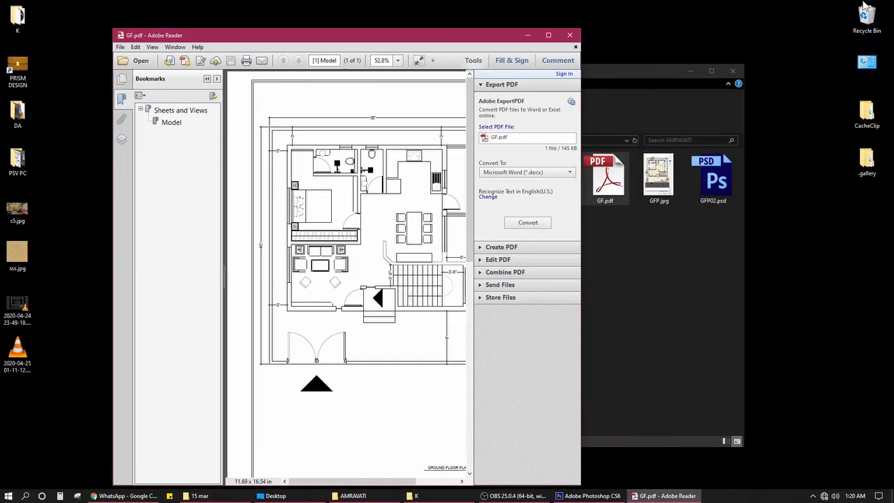
pyautogui.click(568, 34)
pyautogui.moveTo(604, 178); pyautogui.dragTo(476, 313)
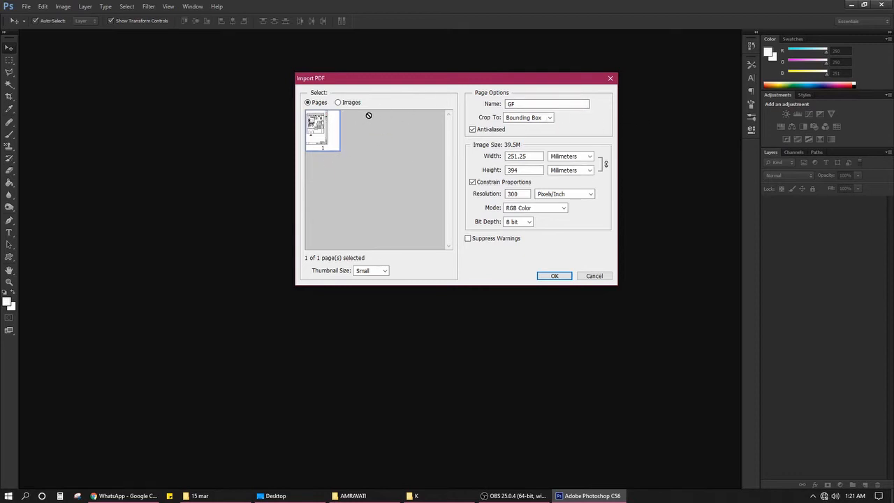
# Import the GF page in CMYK Color mode with a bit depth of 16 bit.
pyautogui.moveTo(413, 80); pyautogui.dragTo(425, 126)
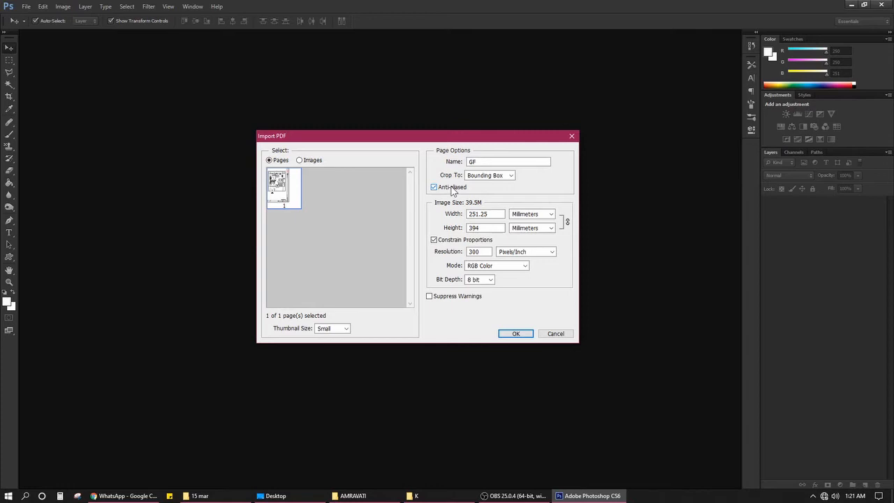
pyautogui.click(492, 266)
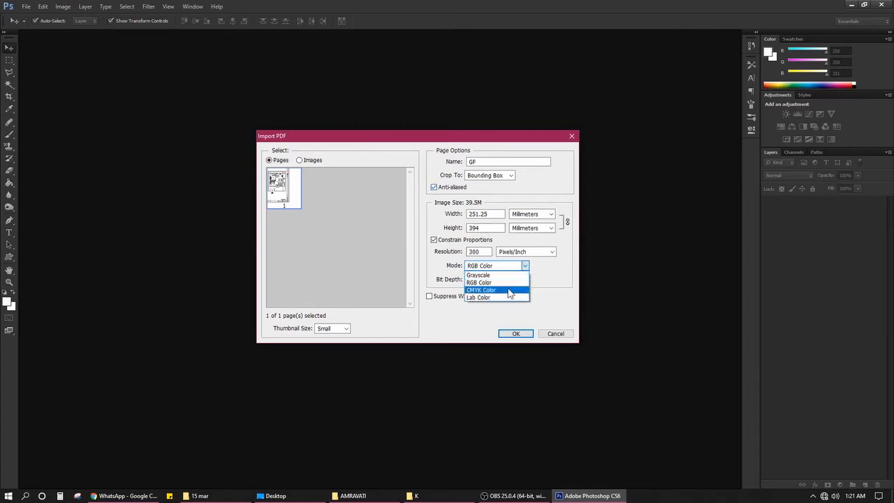
pyautogui.click(509, 289)
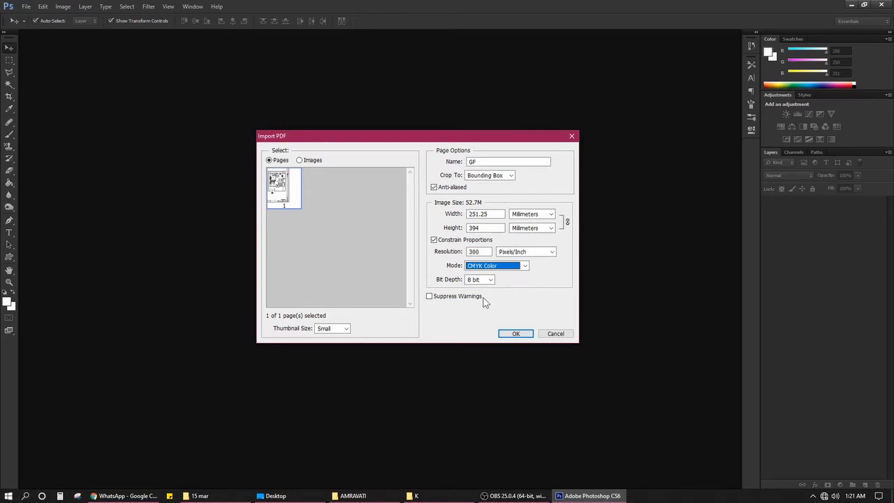
pyautogui.click(409, 291)
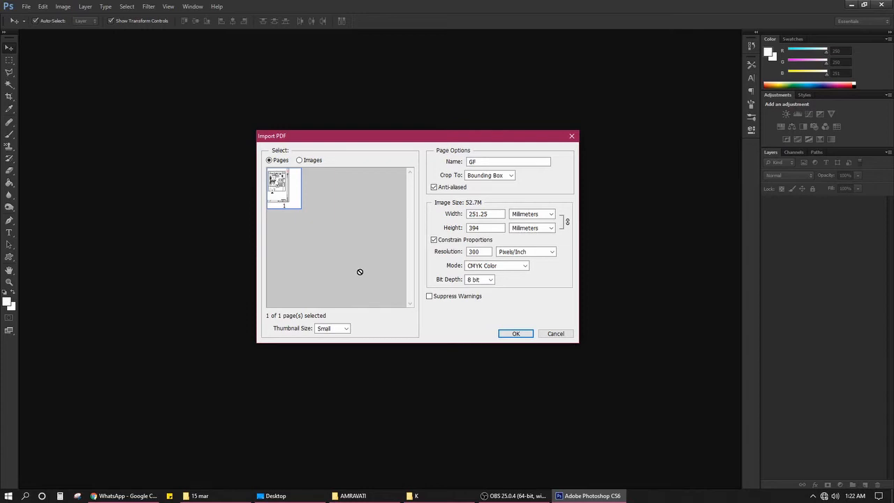
pyautogui.click(481, 268)
pyautogui.click(492, 269)
pyautogui.click(521, 266)
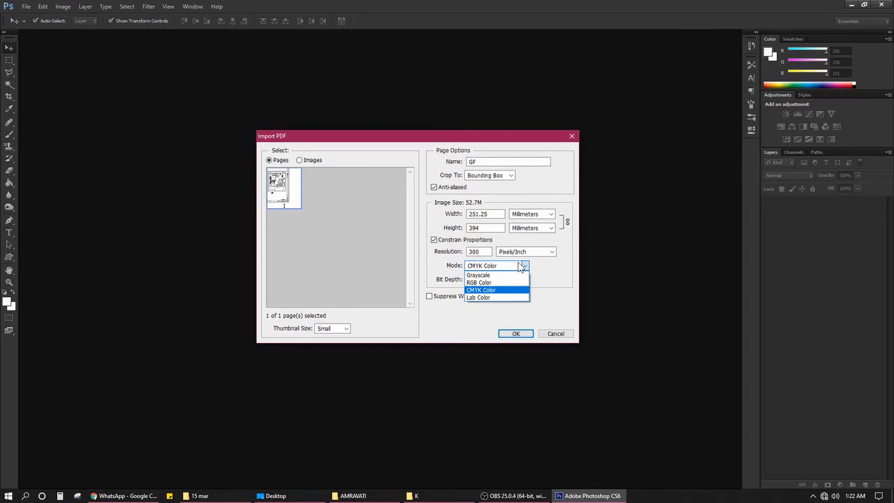
pyautogui.click(520, 267)
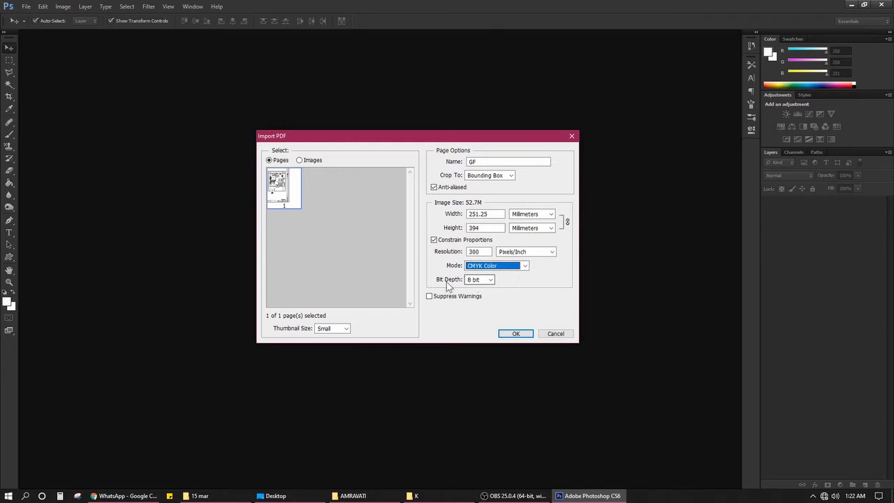
pyautogui.click(488, 281)
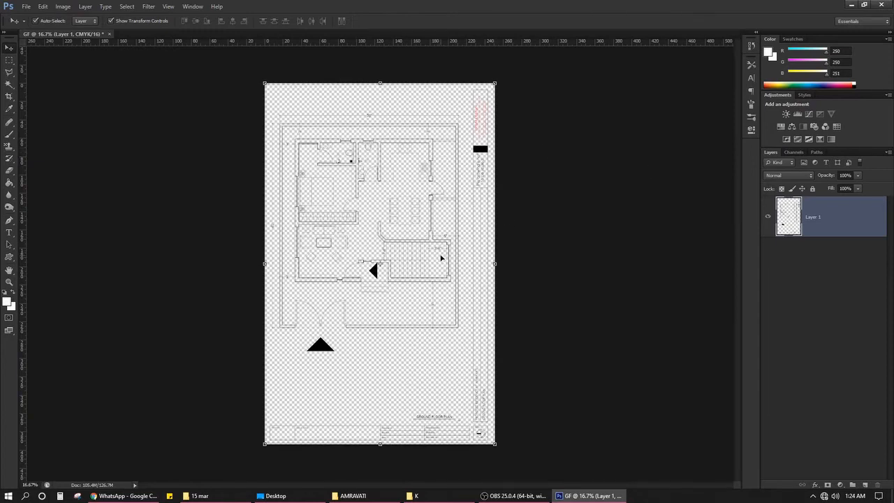
# Examine the imported plan's staircase, wall lines and boundary up close against the transparent background.
pyautogui.scroll(4, 473, 296)
pyautogui.scroll(1, 473, 265)
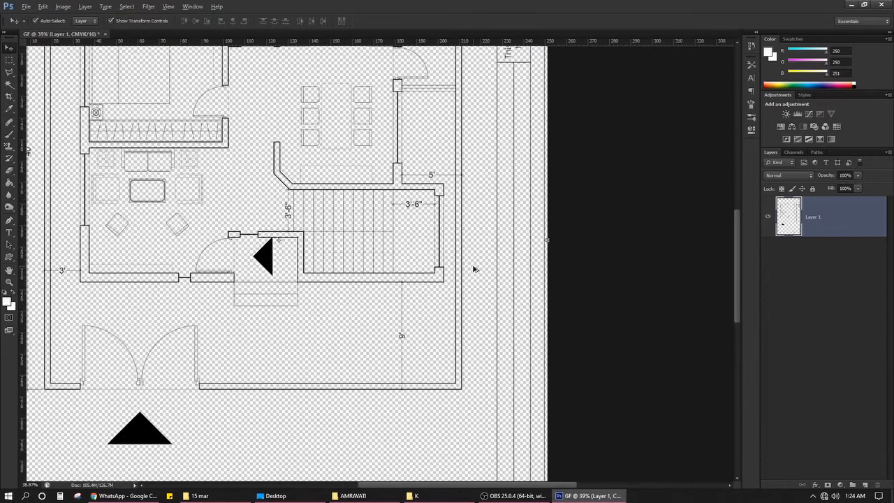
pyautogui.scroll(3, 473, 249)
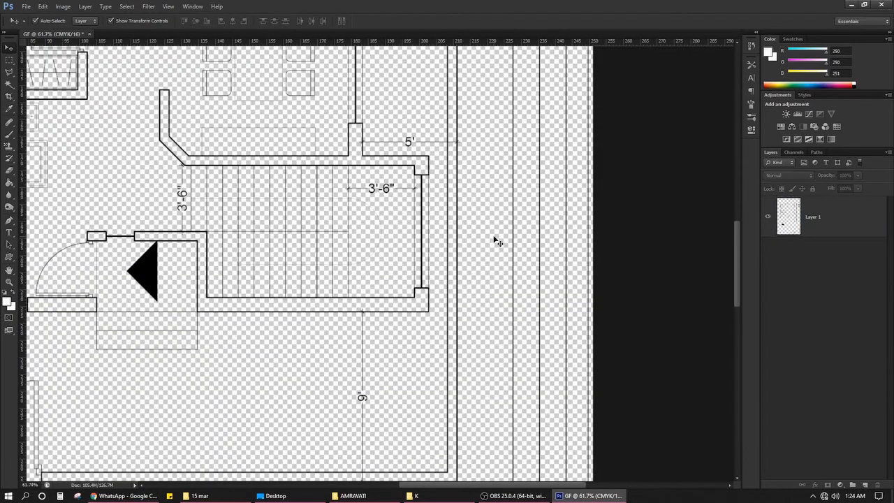
pyautogui.scroll(-1, 484, 242)
pyautogui.scroll(-2, 484, 241)
pyautogui.scroll(4, 479, 244)
pyautogui.scroll(-2, 475, 244)
pyautogui.scroll(-2, 474, 245)
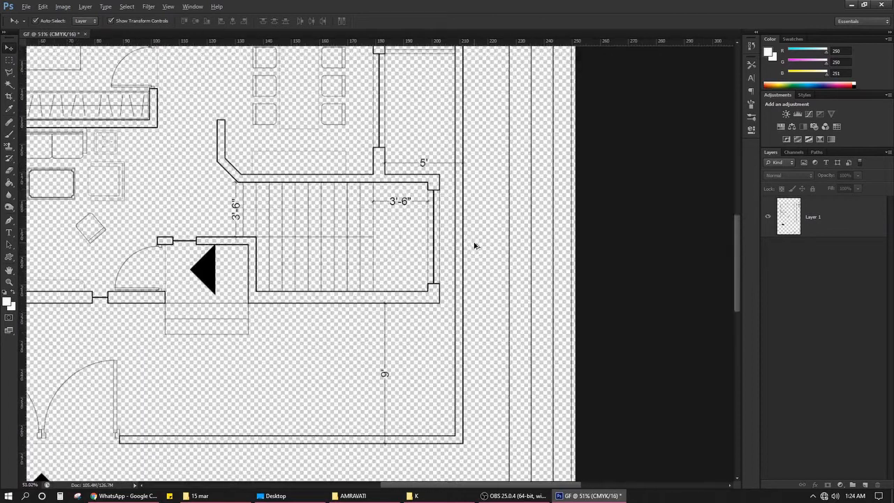
pyautogui.scroll(5, 474, 245)
pyautogui.scroll(2, 474, 245)
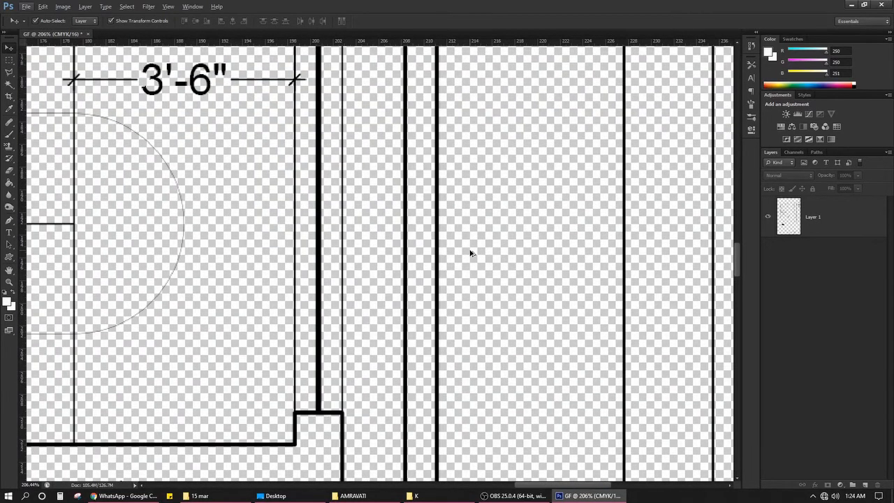
# Try to shift the plan drawing on Layer 1 slightly, starting from its wall lines near the staircase.
pyautogui.moveTo(469, 251); pyautogui.dragTo(377, 287)
pyautogui.moveTo(319, 366); pyautogui.dragTo(341, 355)
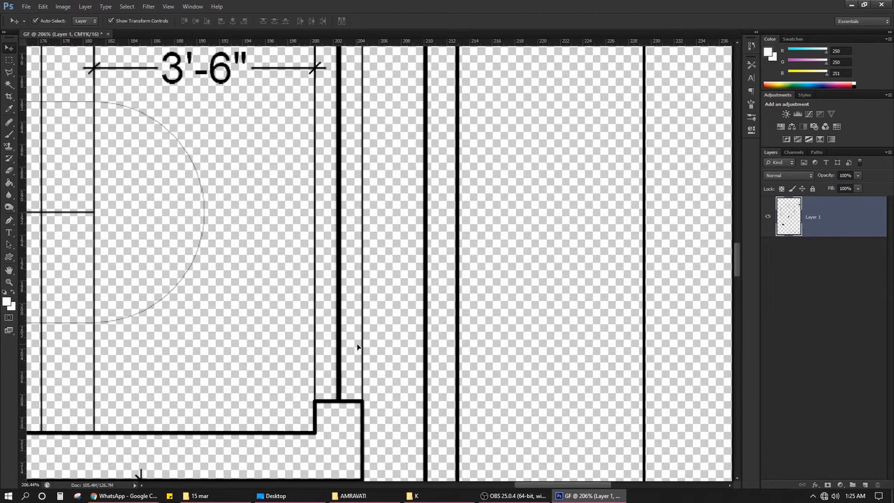
pyautogui.scroll(-5, 346, 341)
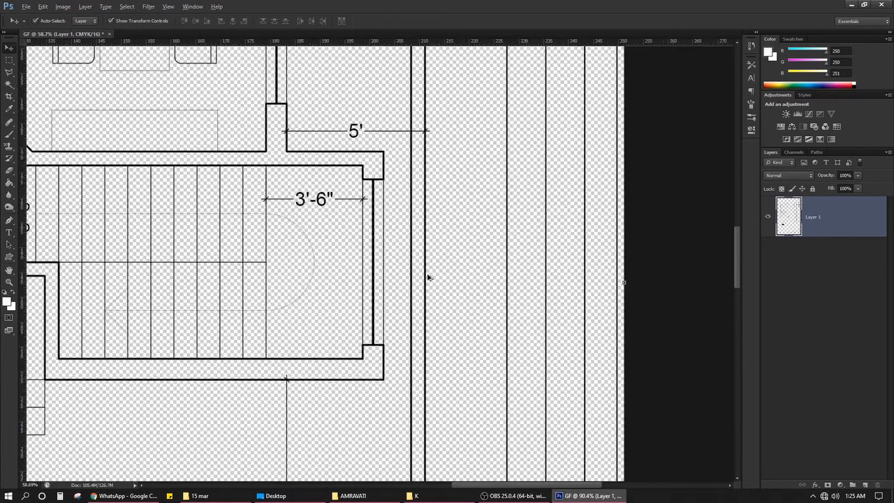
pyautogui.scroll(-4, 428, 278)
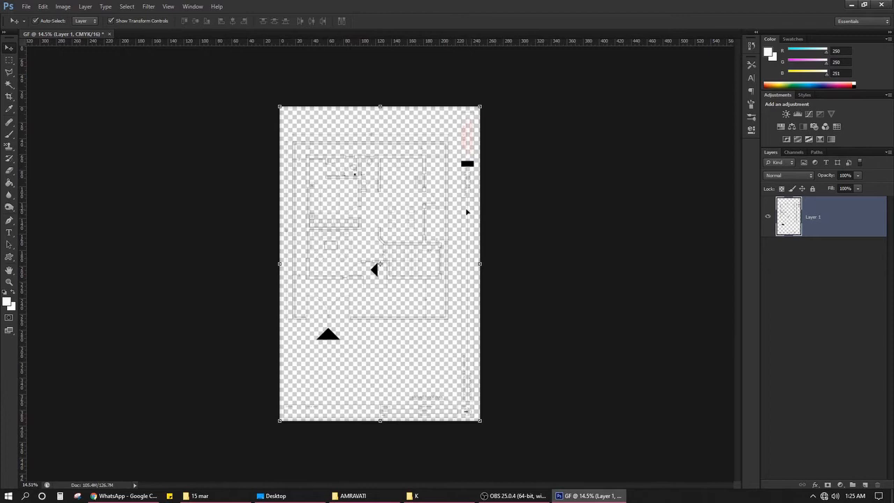
# Hide Layer 1 and inspect the empty transparent canvas.
pyautogui.click(769, 224)
pyautogui.click(700, 253)
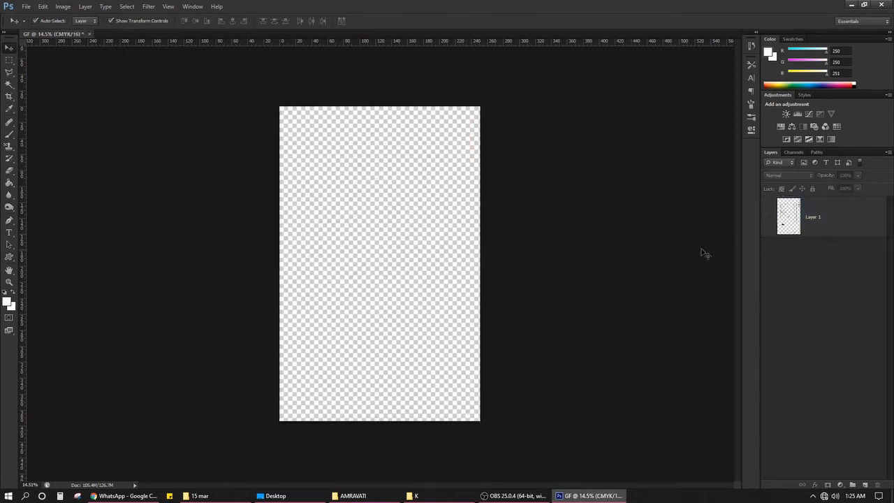
pyautogui.scroll(2, 412, 102)
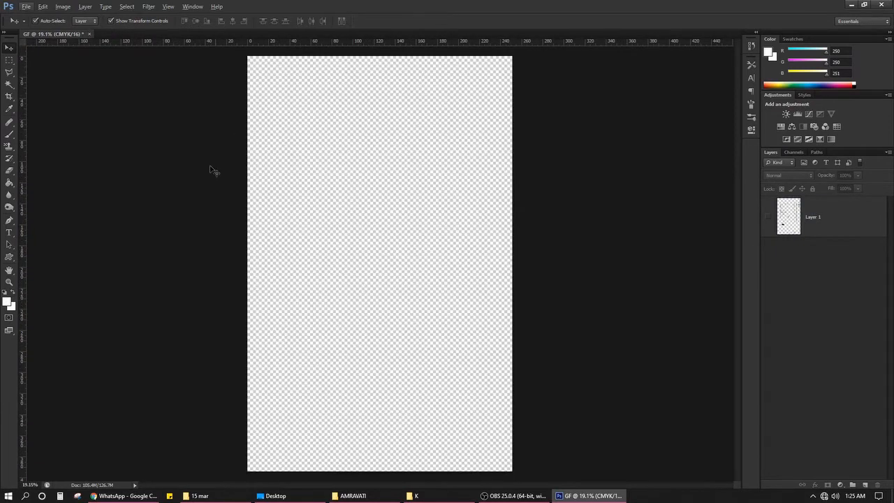
pyautogui.moveTo(403, 211); pyautogui.dragTo(263, 284)
# Add a new layer above Layer 1 and set pure white as the foreground colour with black as background.
pyautogui.click(864, 484)
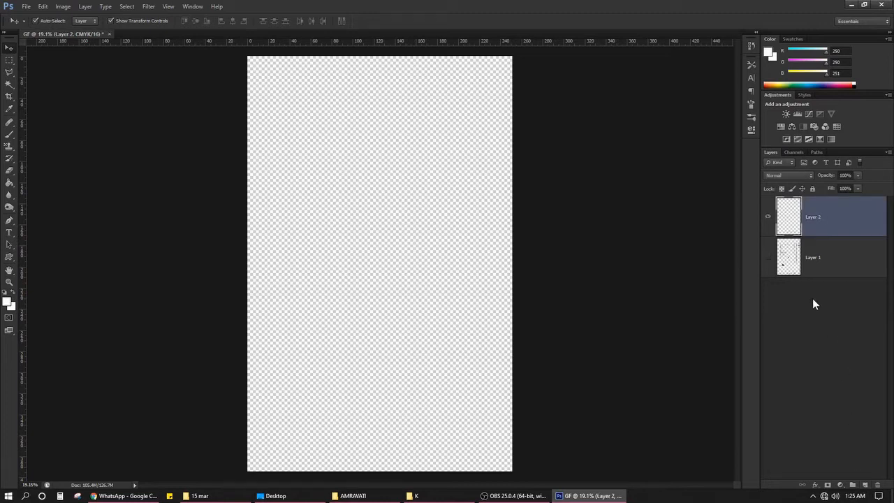
pyautogui.press('d')
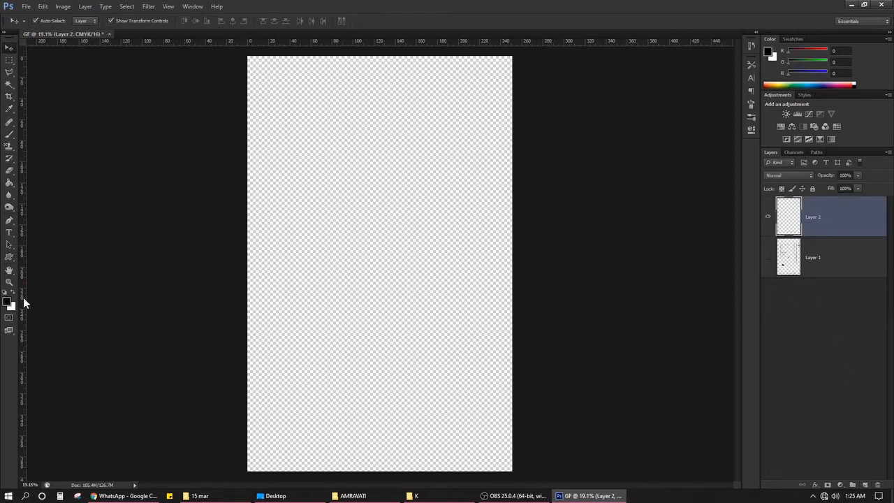
pyautogui.press('x')
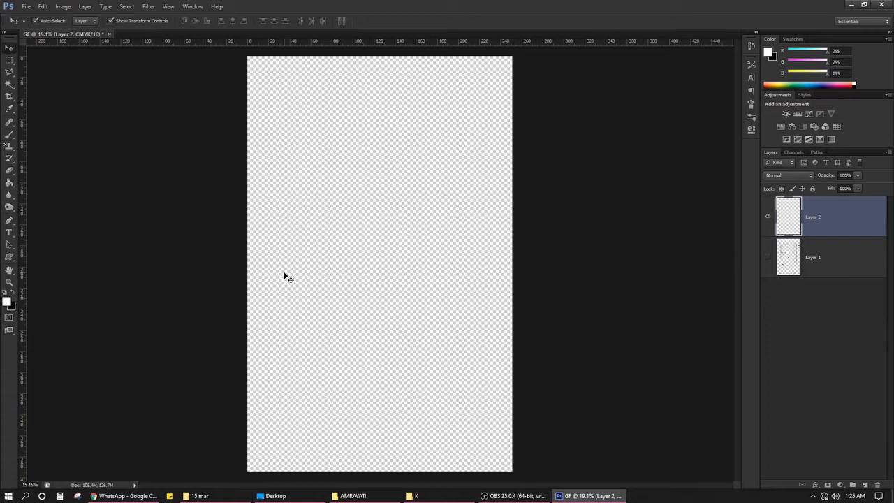
# Paint the whole canvas white on Layer 2 using the hard round brush enlarged to 1310 px.
pyautogui.press('b')
pyautogui.rightClick(356, 185)
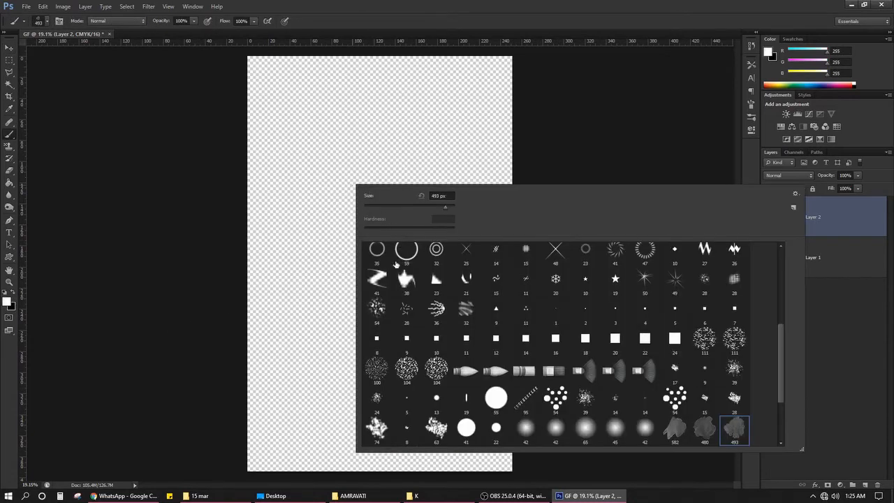
pyautogui.scroll(5, 395, 263)
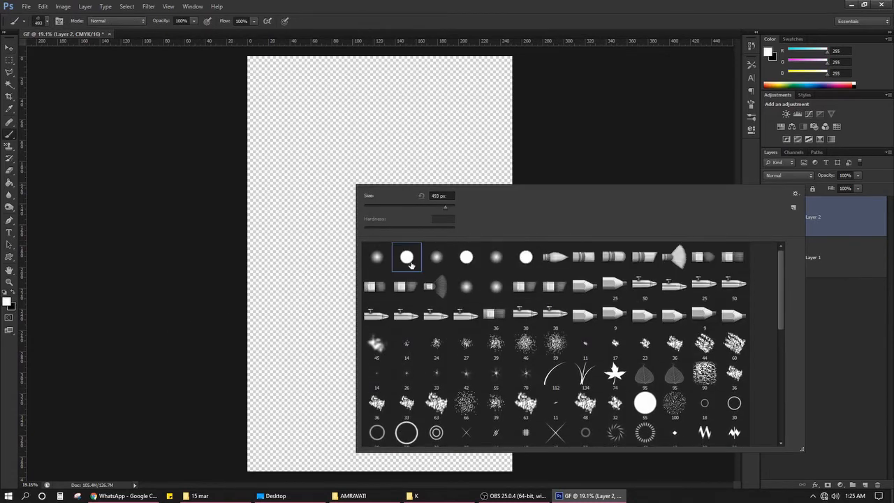
pyautogui.doubleClick(407, 262)
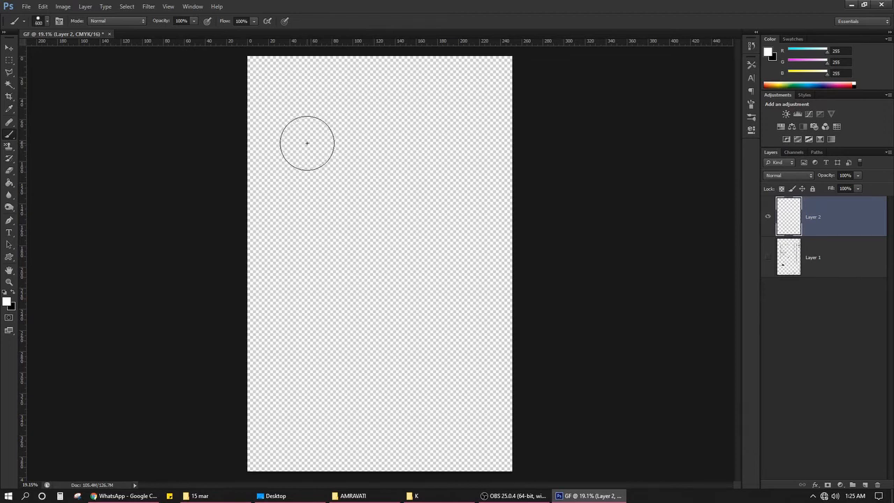
pyautogui.moveTo(308, 163); pyautogui.dragTo(342, 162)
pyautogui.moveTo(301, 129)
pyautogui.mouseDown()
pyautogui.moveTo(586, 74)
pyautogui.moveTo(590, 200)
pyautogui.moveTo(54, 373)
pyautogui.moveTo(377, 492)
pyautogui.mouseUp()
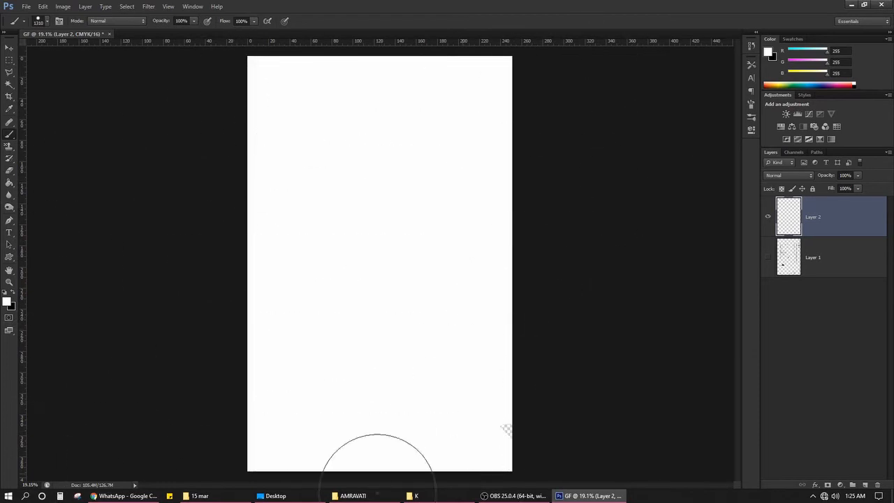
pyautogui.moveTo(299, 393); pyautogui.dragTo(538, 359)
# Lock all properties of the white Layer 2 and test the lock by trying to move it on the canvas.
pyautogui.press('v')
pyautogui.click(813, 188)
pyautogui.moveTo(339, 247); pyautogui.dragTo(433, 233)
pyautogui.moveTo(443, 273); pyautogui.dragTo(306, 337)
# Show Layer 1 again, place it above the white Layer 2 and lock it completely.
pyautogui.click(767, 257)
pyautogui.moveTo(855, 263); pyautogui.dragTo(873, 200)
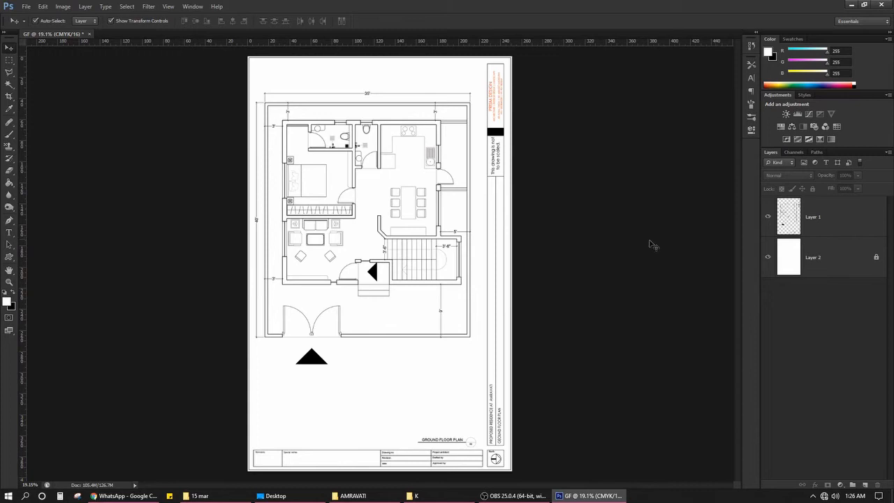
pyautogui.click(845, 227)
pyautogui.click(812, 189)
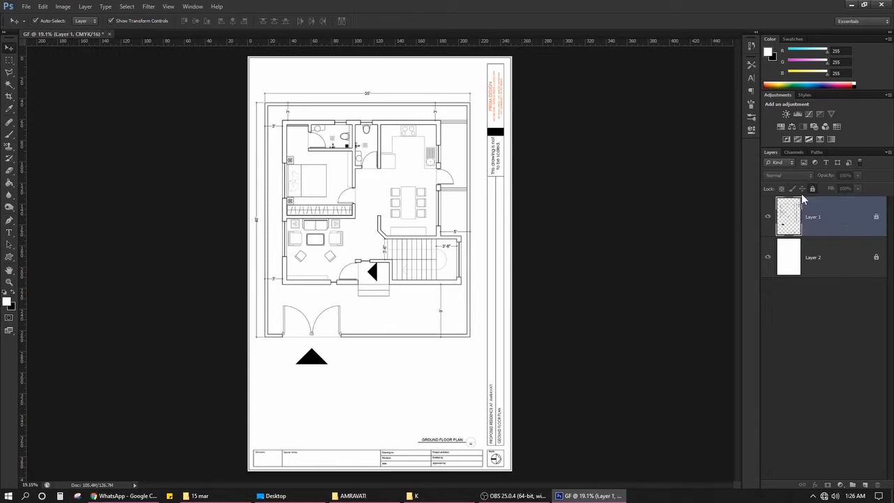
pyautogui.click(632, 239)
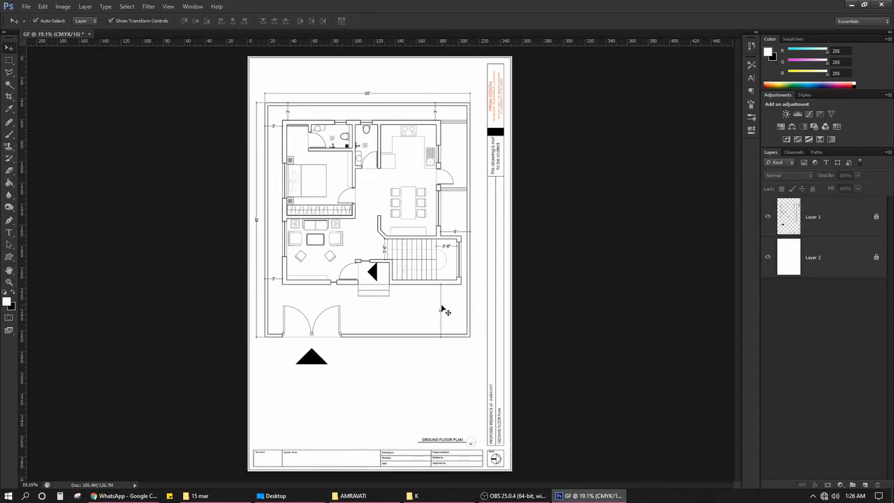
# Select the open area between the house and the boundary wall on Layer 1 with the Magic Wand at tolerance 18.
pyautogui.press('w')
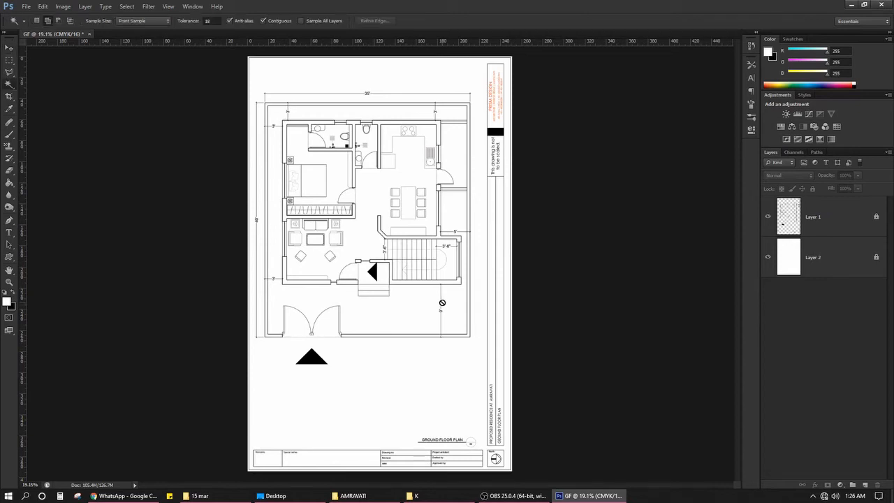
pyautogui.click(834, 236)
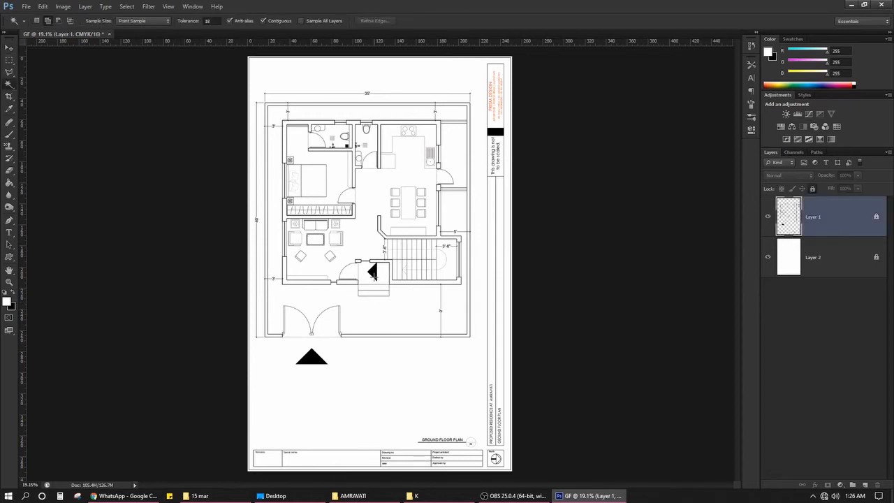
pyautogui.scroll(2, 349, 199)
pyautogui.scroll(1, 385, 187)
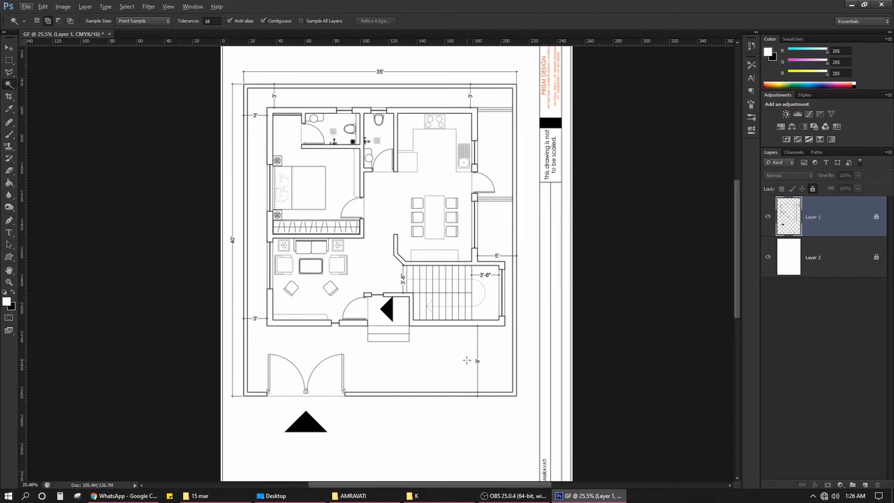
pyautogui.press('w')
pyautogui.click(427, 368)
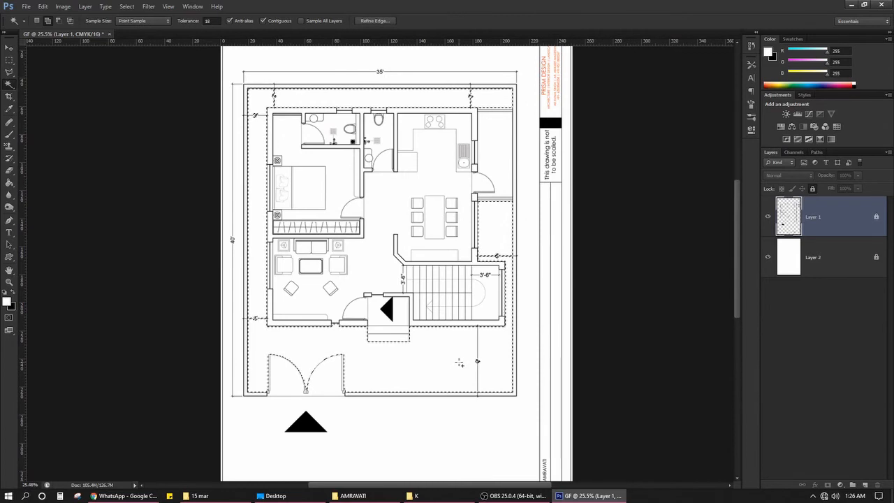
pyautogui.hotkey('ctrl', 'd')
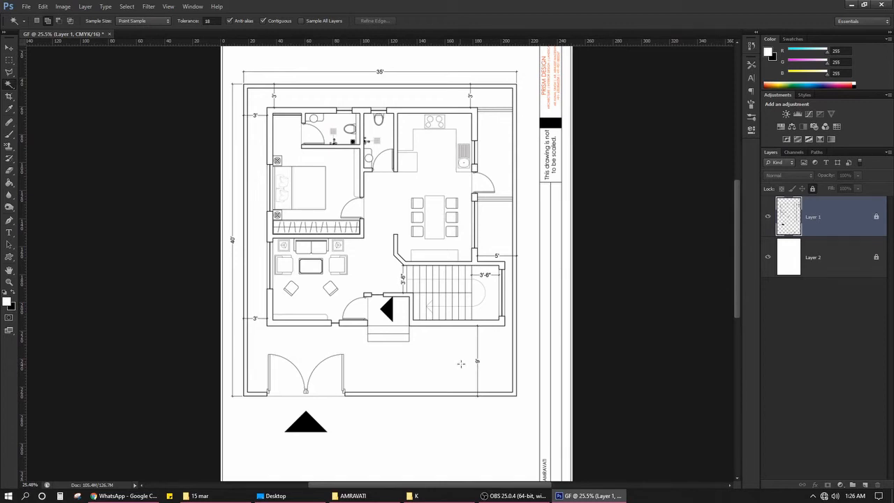
pyautogui.click(460, 363)
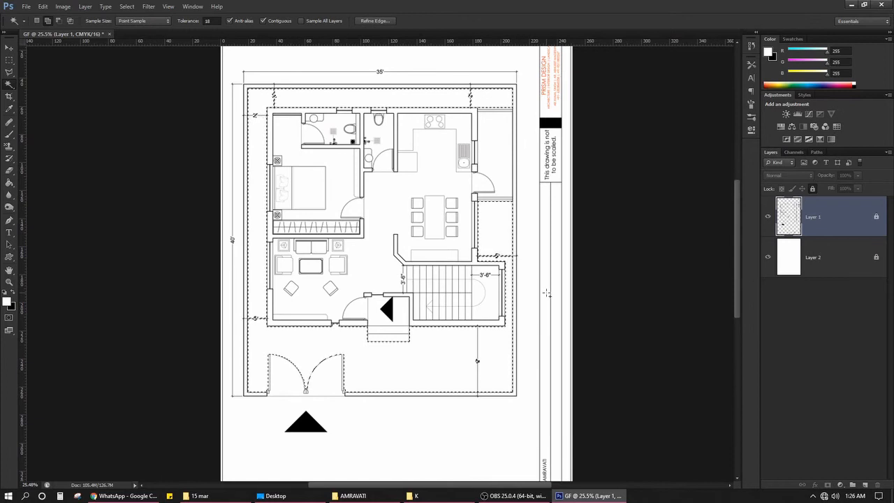
# Examine the selection edges along the boundary wall corner, the rear passage and the dimension text.
pyautogui.scroll(2, 489, 77)
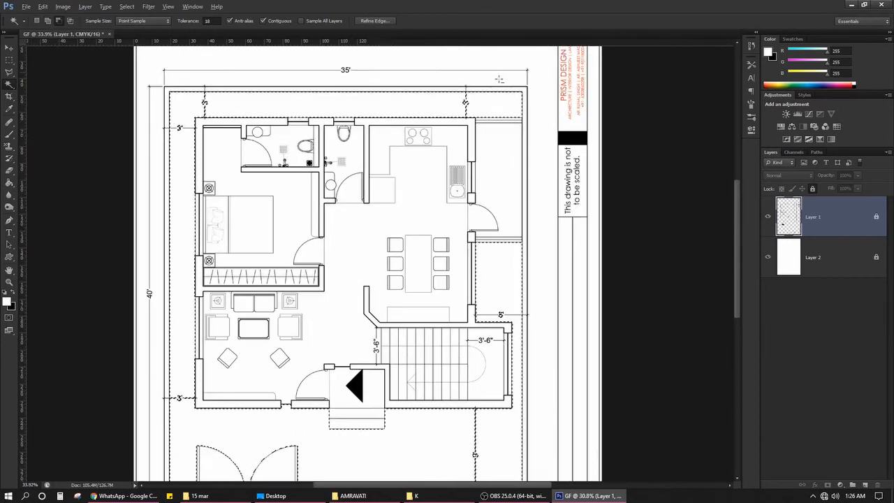
pyautogui.scroll(6, 499, 79)
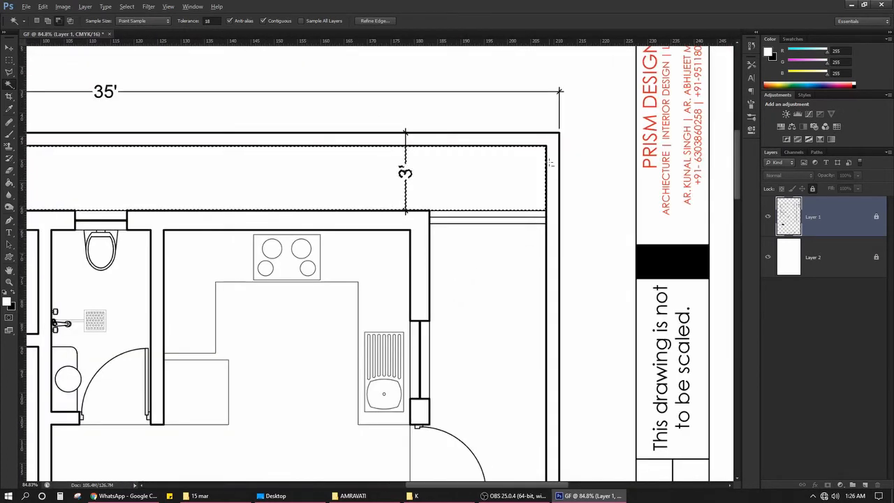
pyautogui.scroll(8, 541, 164)
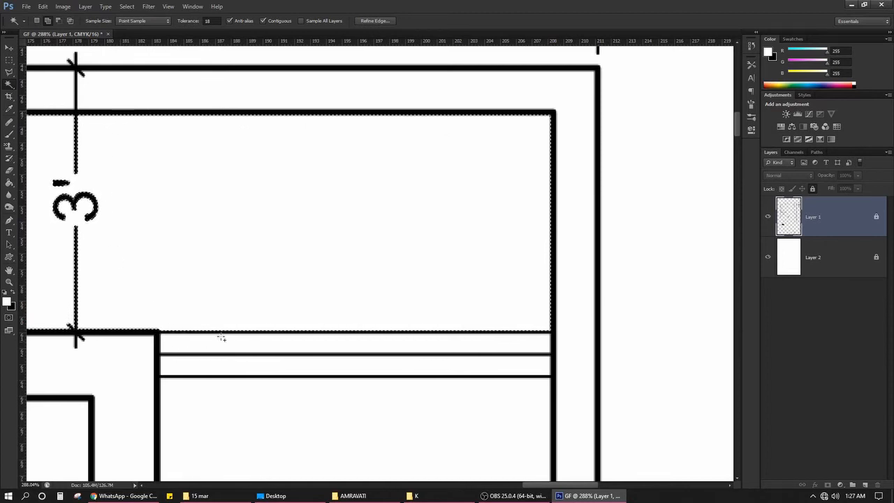
pyautogui.press('alt')
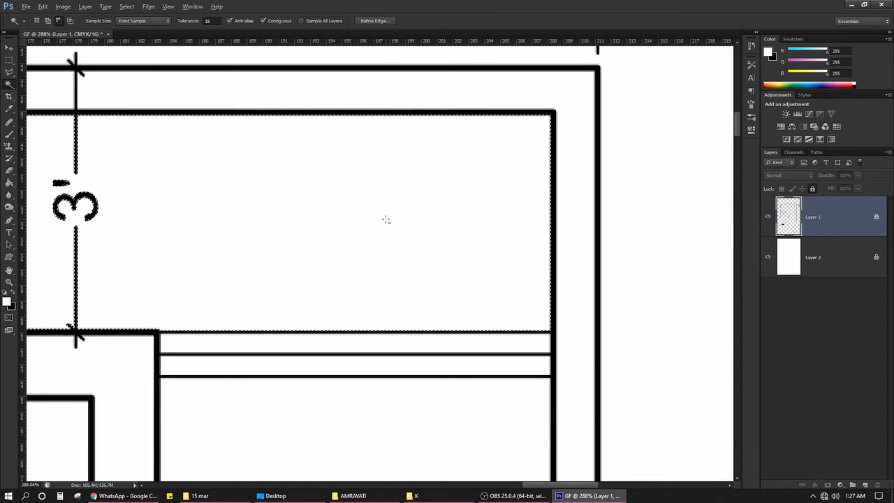
pyautogui.scroll(-12, 386, 219)
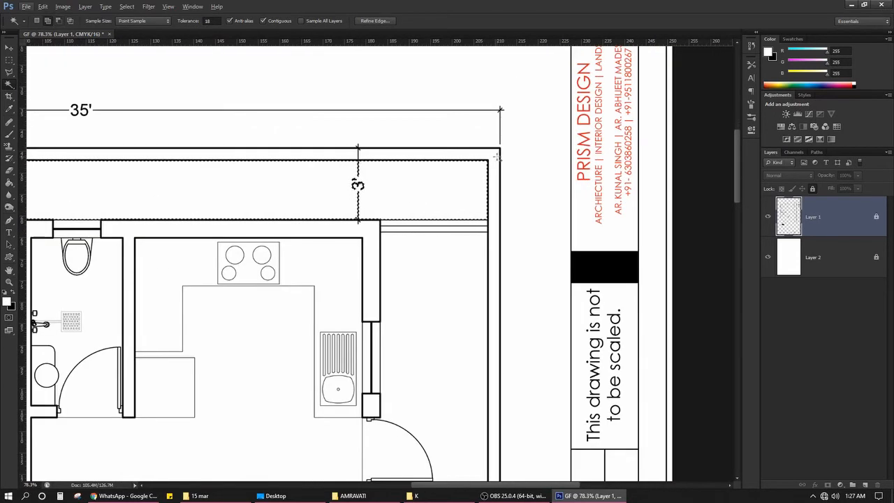
pyautogui.scroll(-6, 497, 157)
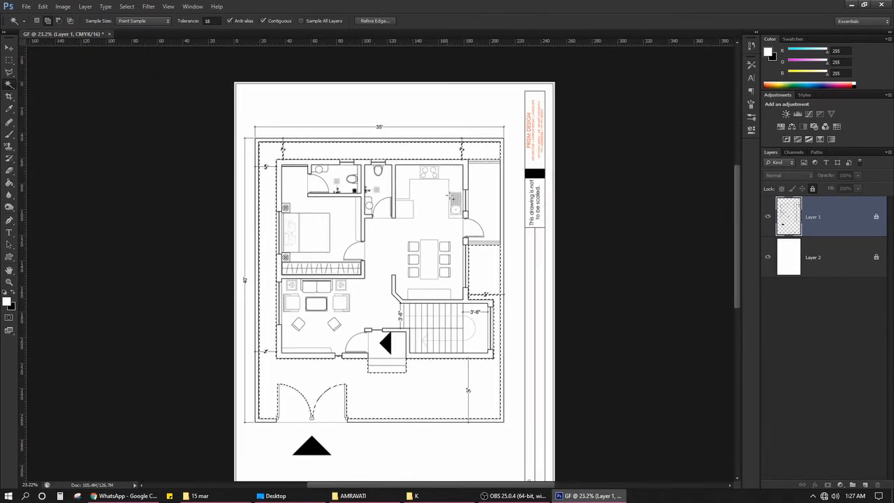
pyautogui.scroll(2, 452, 198)
pyautogui.scroll(-2, 336, 365)
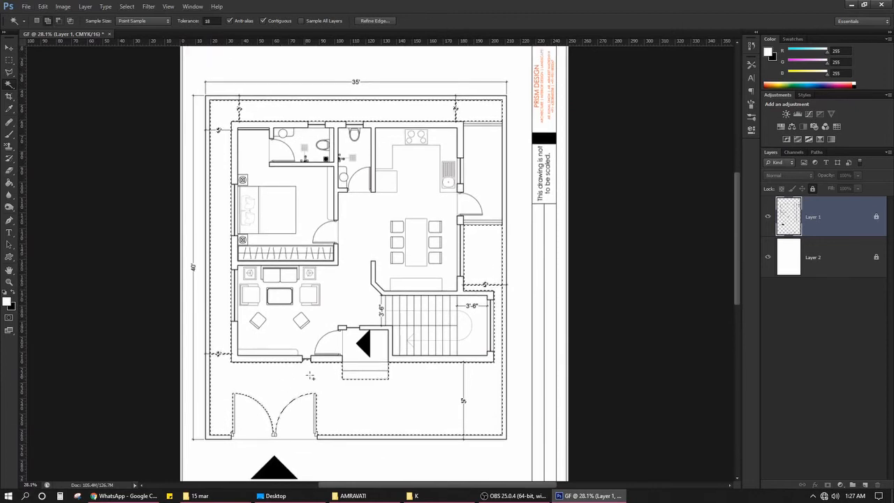
# Add the two swing areas of the entrance gate to the open-area selection and check its edges.
pyautogui.click(303, 414)
pyautogui.click(263, 427)
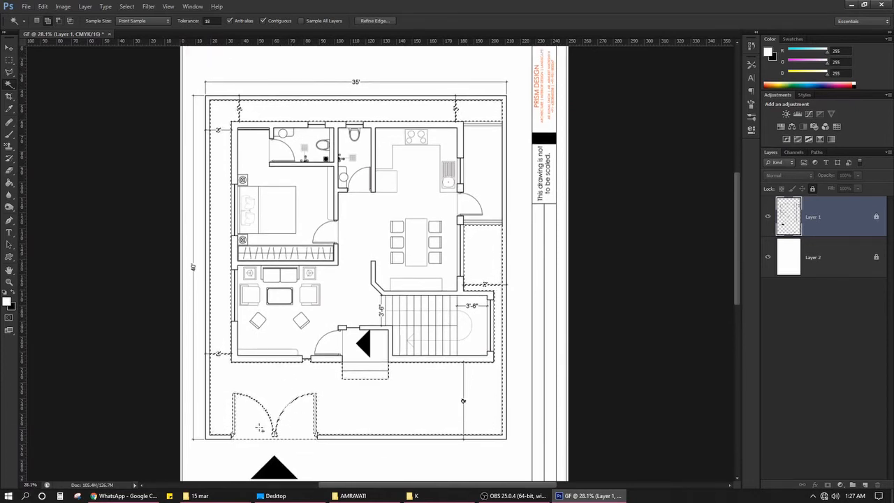
pyautogui.scroll(6, 273, 441)
pyautogui.scroll(-5, 273, 441)
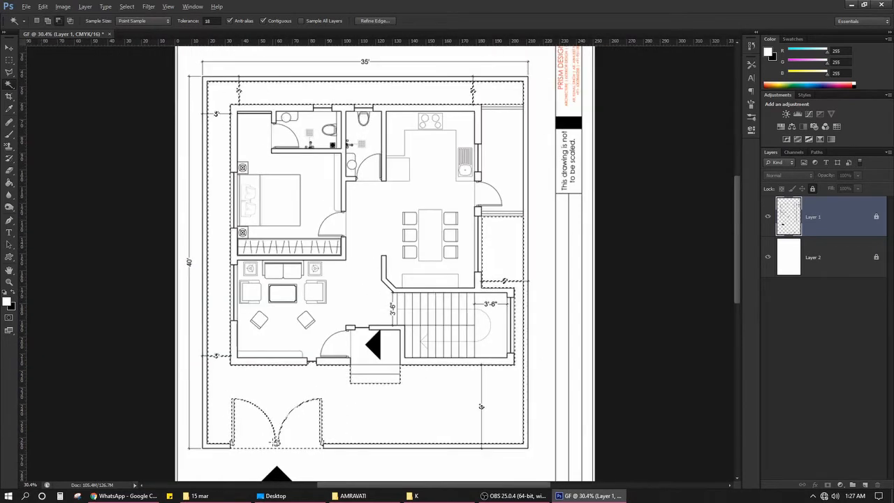
pyautogui.scroll(1, 516, 302)
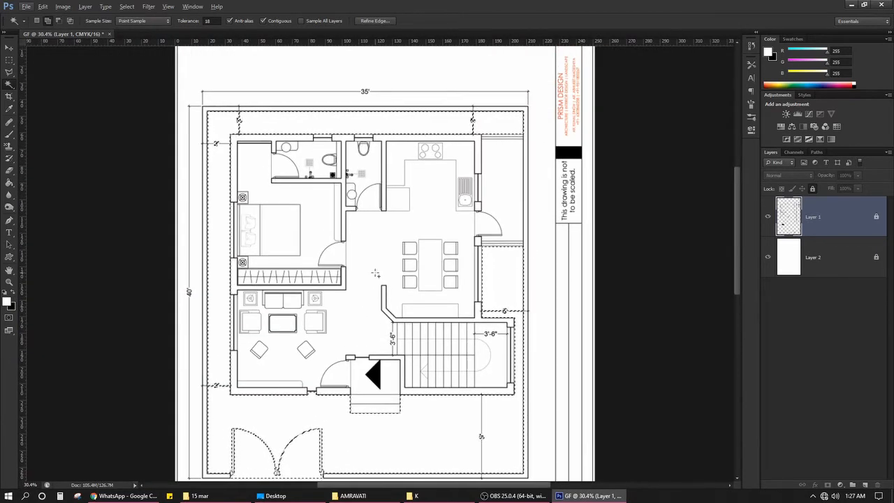
# Add a new empty layer above the locked Layer 1 and keep it as the active layer.
pyautogui.press('b')
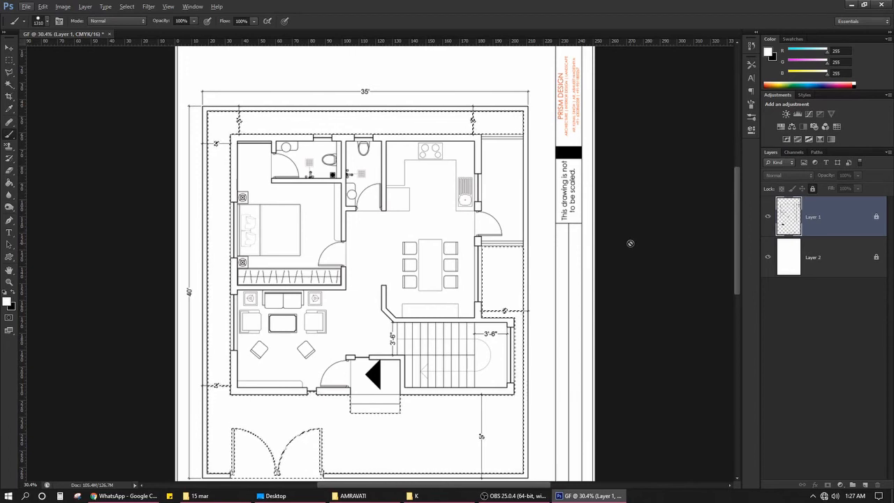
pyautogui.press('v')
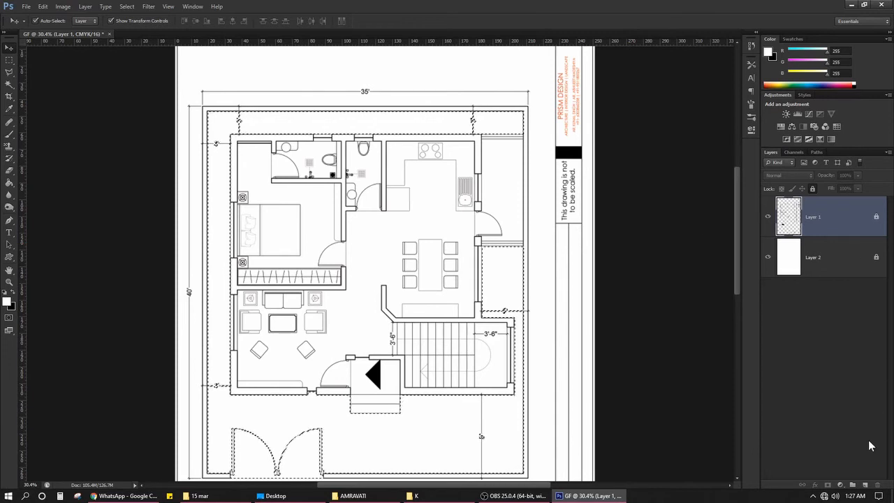
pyautogui.click(865, 484)
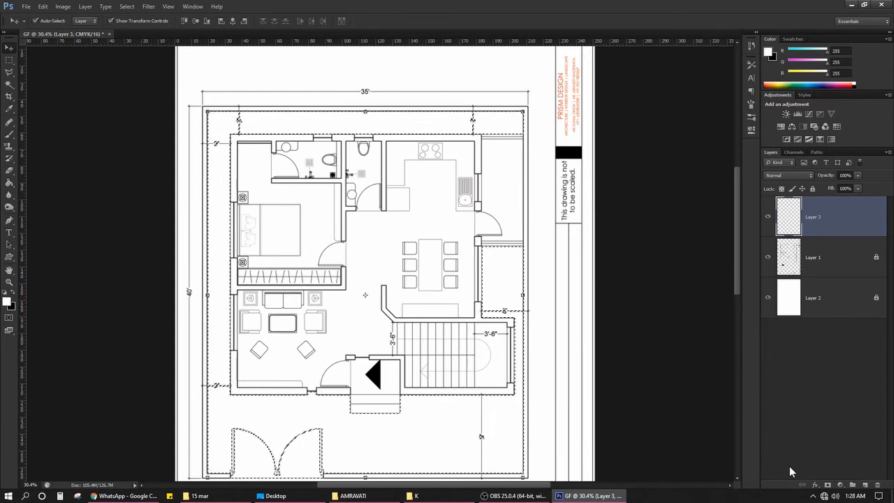
pyautogui.press('b')
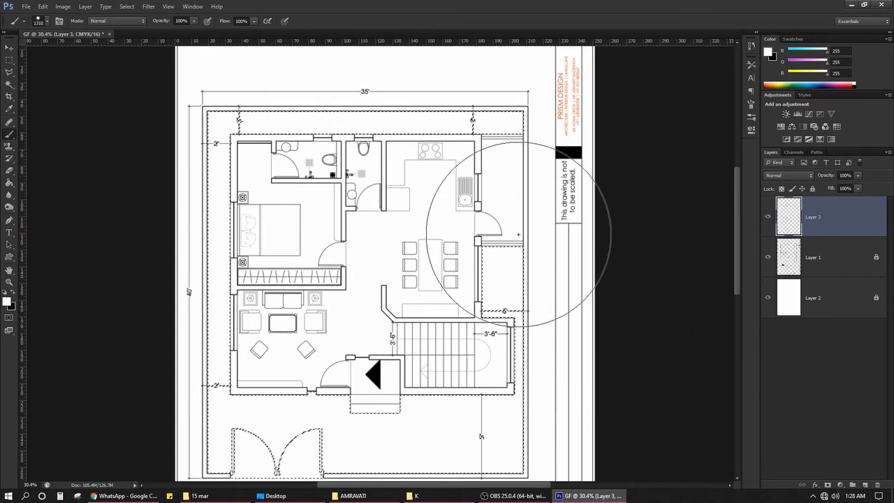
pyautogui.press('v')
pyautogui.click(626, 254)
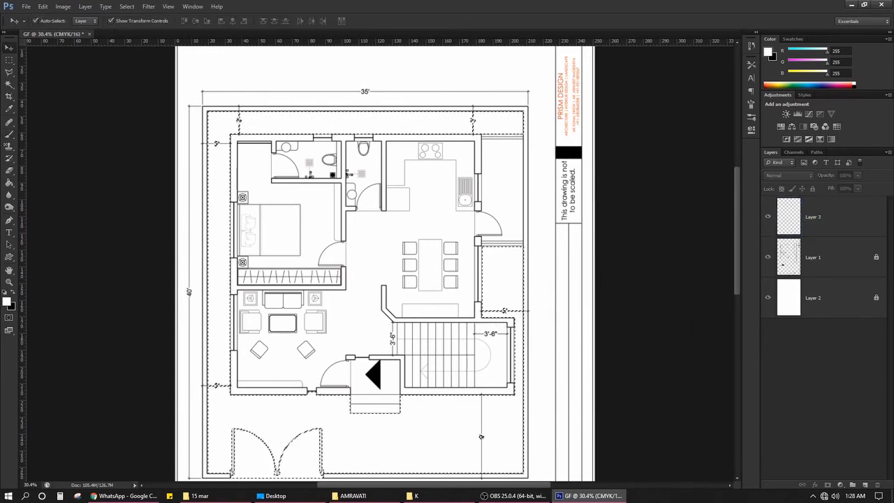
pyautogui.click(859, 223)
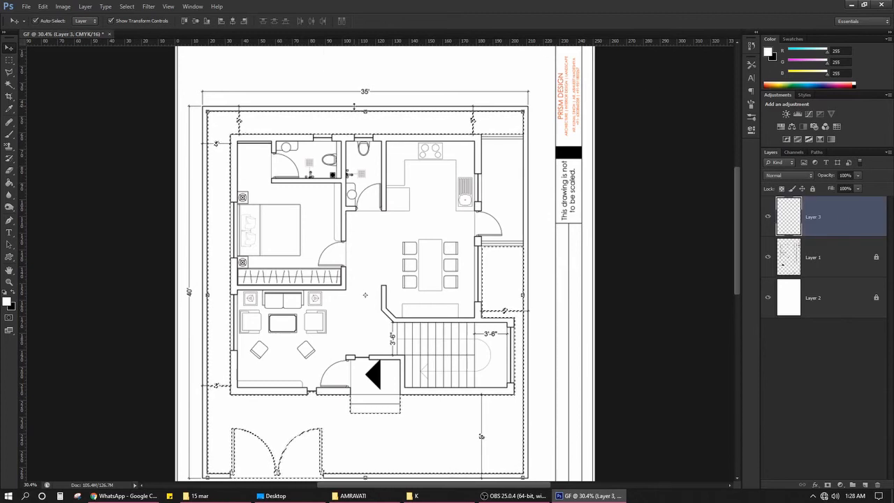
# Activate the Pattern Stamp tool on Layer 3 and give it a hard round brush tip.
pyautogui.press('b')
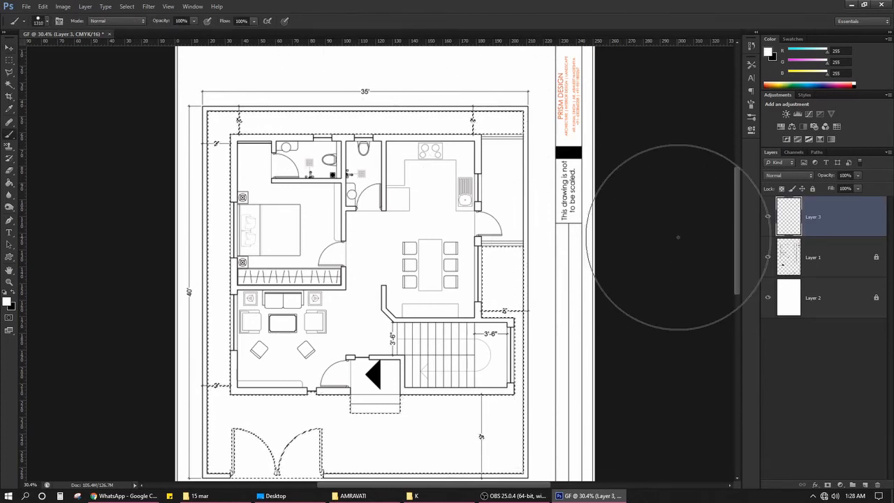
pyautogui.rightClick(387, 222)
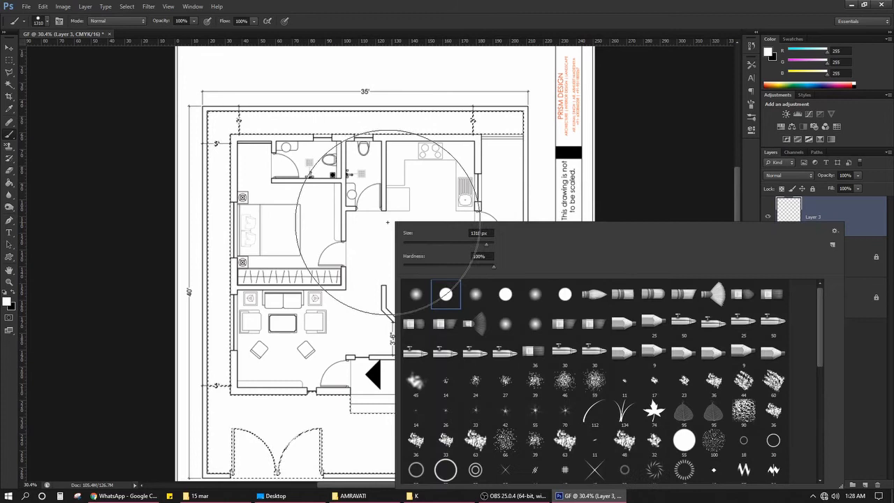
pyautogui.press('Escape')
pyautogui.press('s')
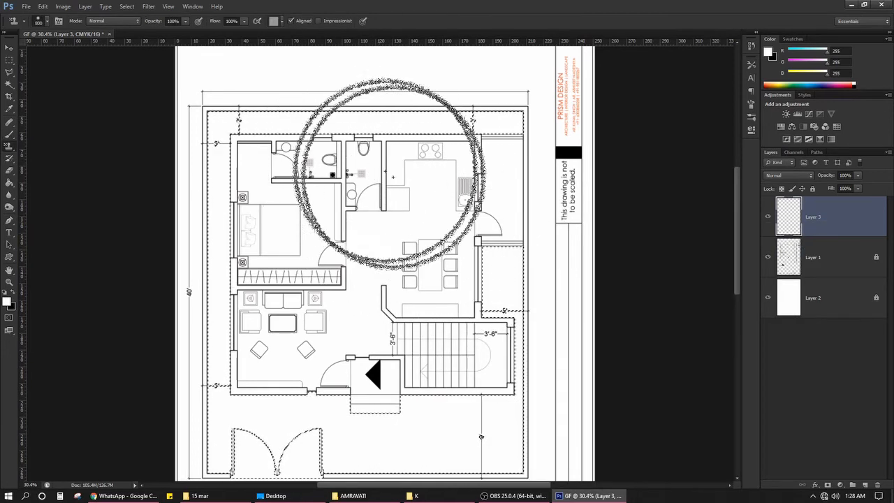
pyautogui.scroll(-2, 419, 168)
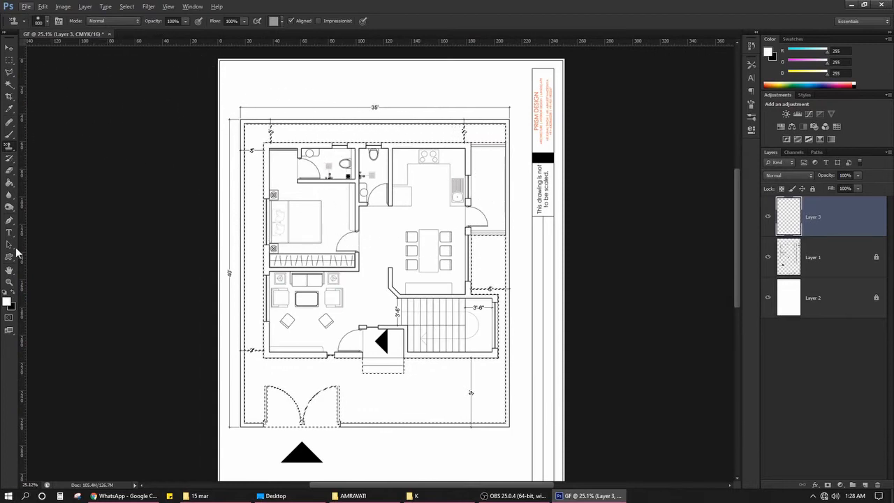
pyautogui.click(10, 148)
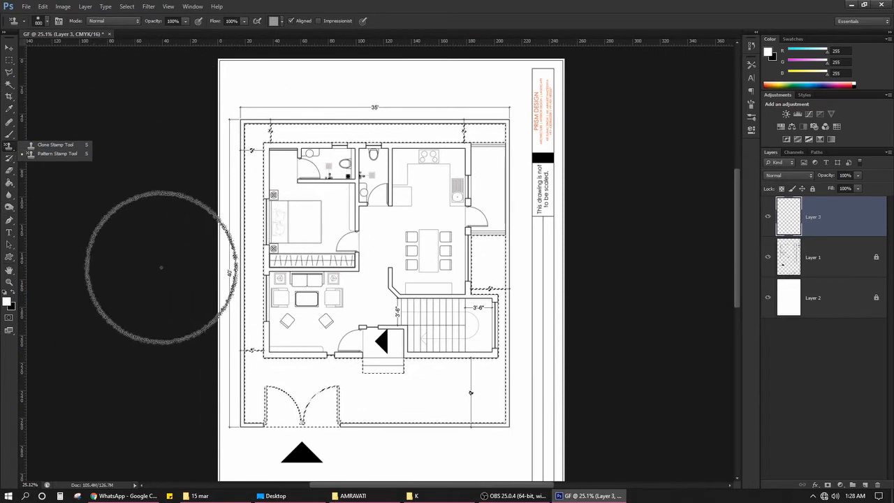
pyautogui.click(94, 248)
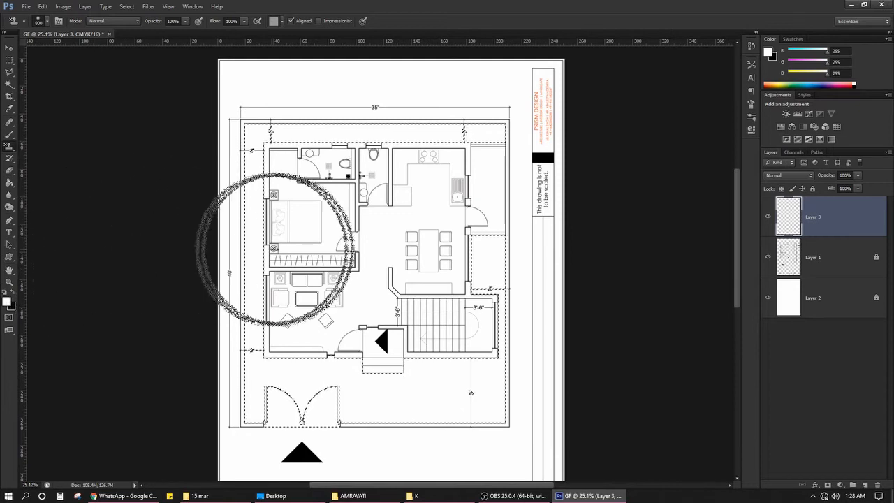
pyautogui.press('v')
pyautogui.click(571, 309)
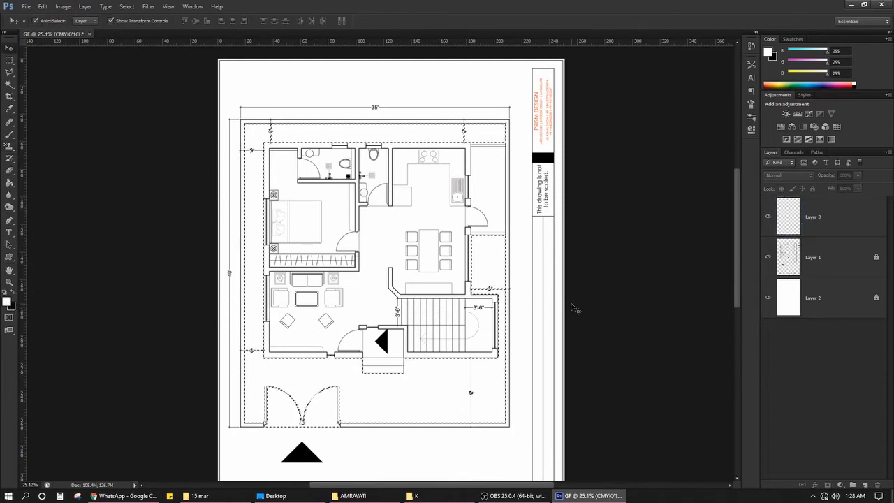
pyautogui.press('s')
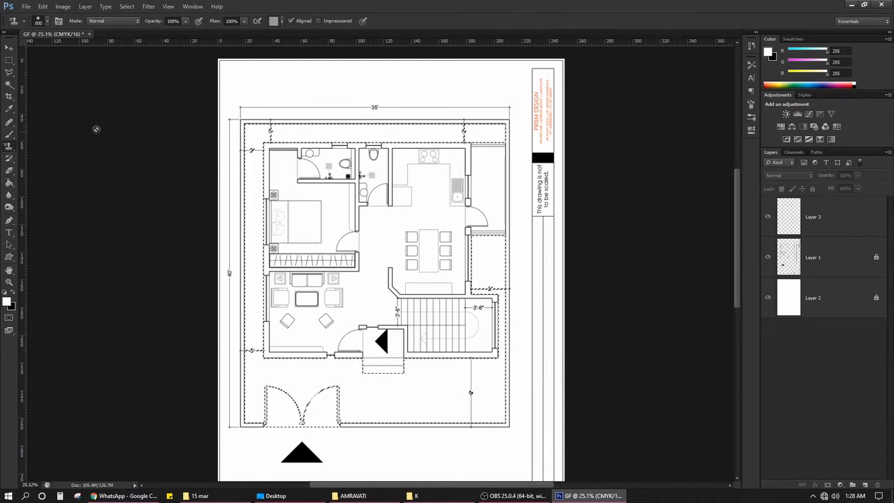
pyautogui.click(857, 231)
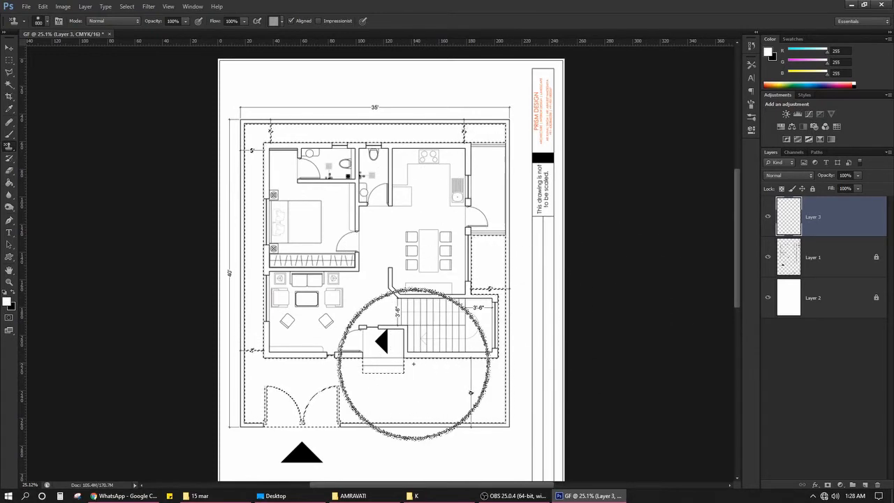
pyautogui.rightClick(413, 363)
pyautogui.doubleClick(461, 296)
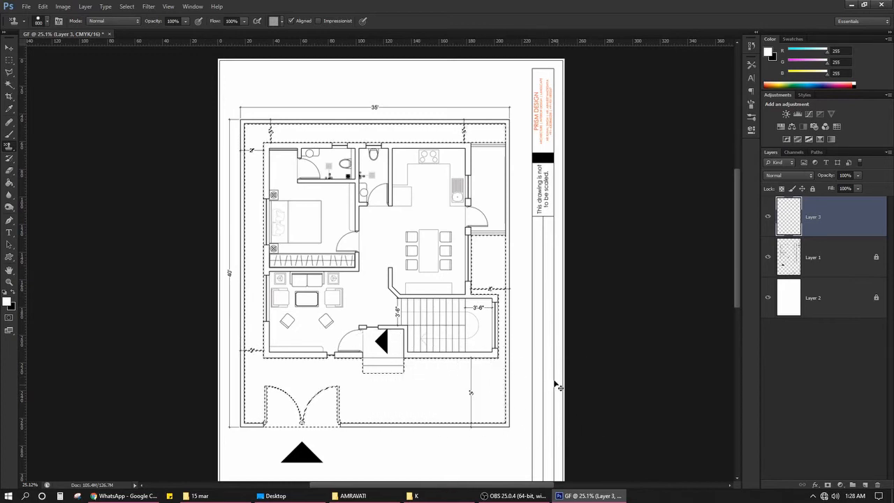
# Paint the selected outdoor area on Layer 3 with the brown slate tile pattern, deselect it and inspect the paving.
pyautogui.click(281, 23)
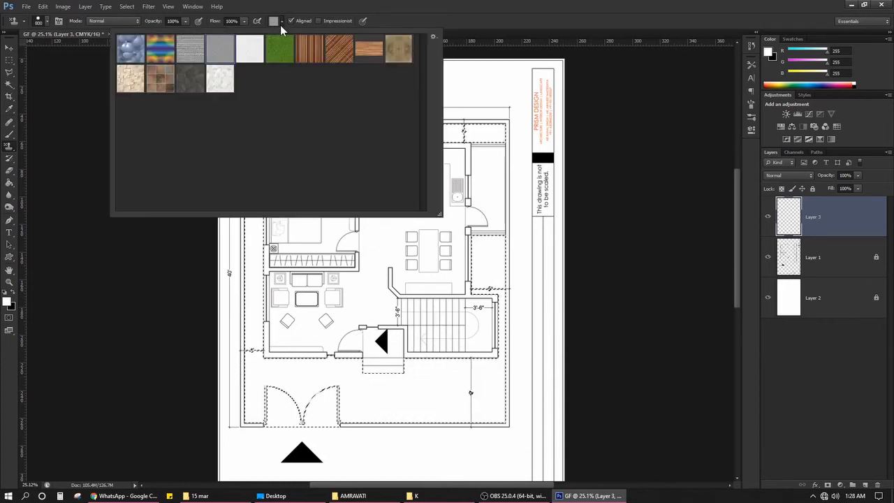
pyautogui.doubleClick(157, 84)
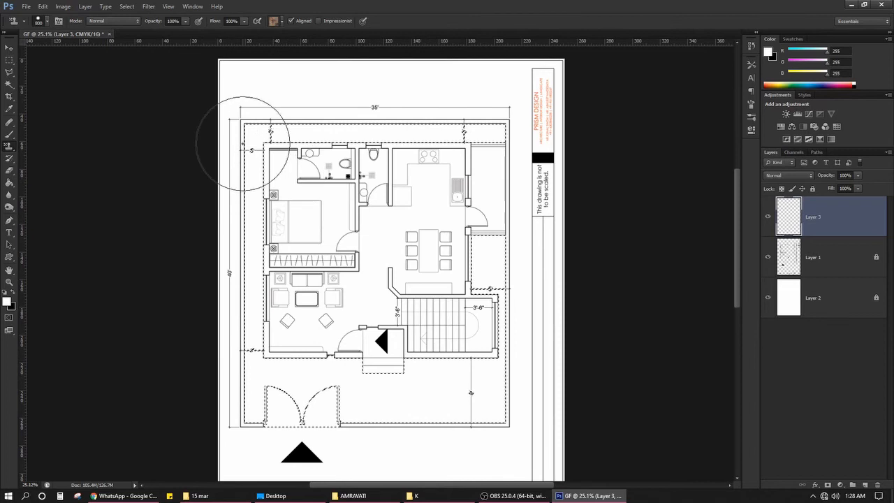
pyautogui.moveTo(515, 387)
pyautogui.mouseDown()
pyautogui.moveTo(503, 185)
pyautogui.moveTo(523, 156)
pyautogui.moveTo(286, 91)
pyautogui.mouseUp()
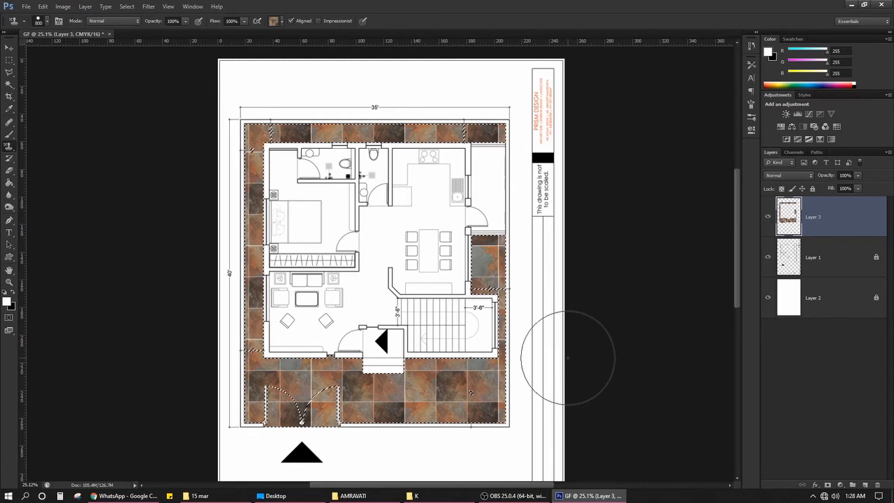
pyautogui.hotkey('ctrl', 'd')
pyautogui.press('v')
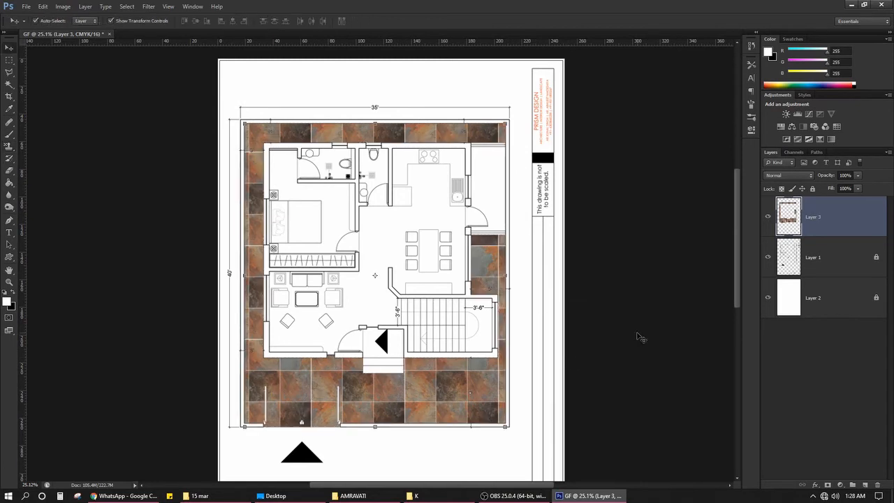
pyautogui.click(637, 334)
pyautogui.scroll(1, 371, 400)
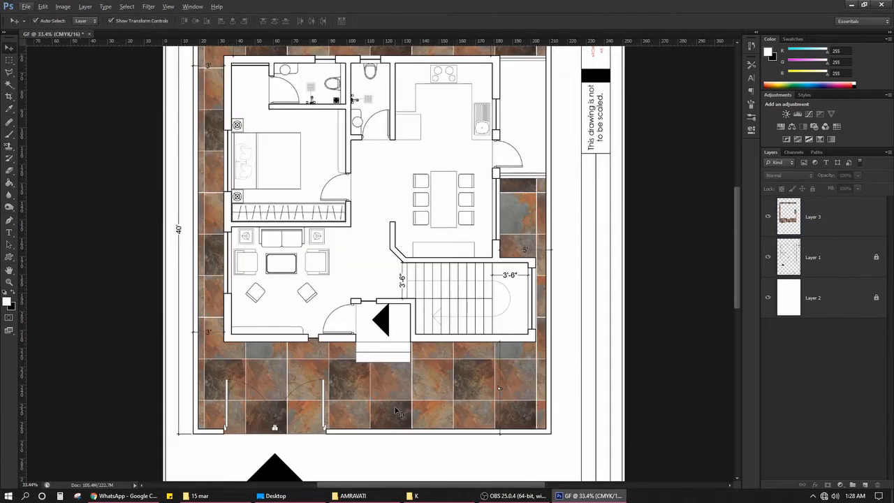
pyautogui.scroll(2, 395, 412)
pyautogui.scroll(-3, 419, 391)
pyautogui.scroll(-2, 440, 395)
pyautogui.click(441, 395)
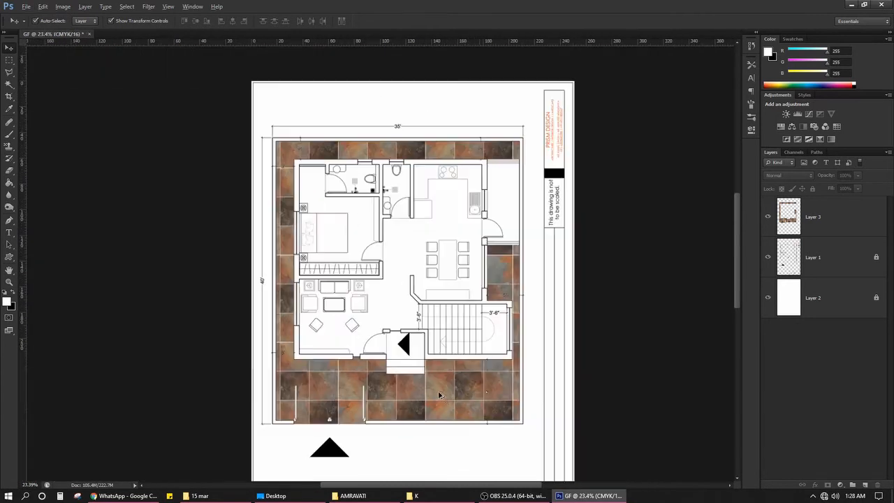
pyautogui.click(696, 361)
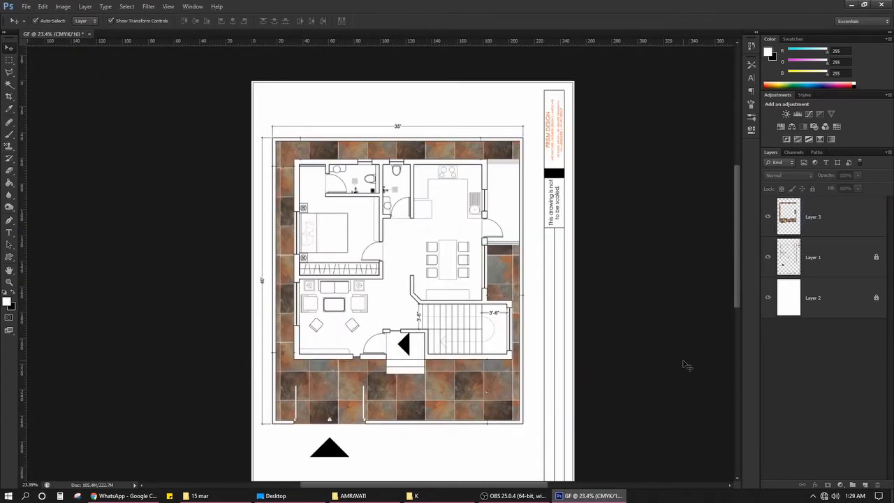
# Restore the outdoor selection, try painting it with the beige stone pattern and undo that paint.
pyautogui.hotkey('ctrl', 'z')
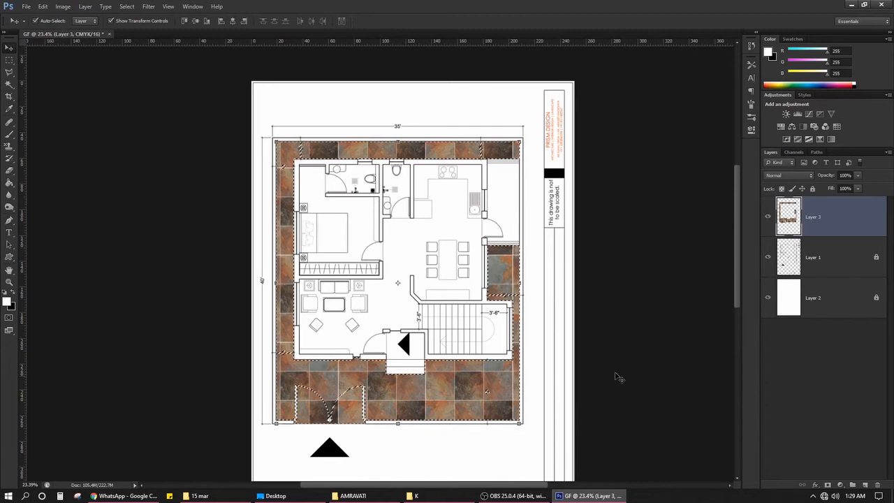
pyautogui.press('s')
pyautogui.click(271, 21)
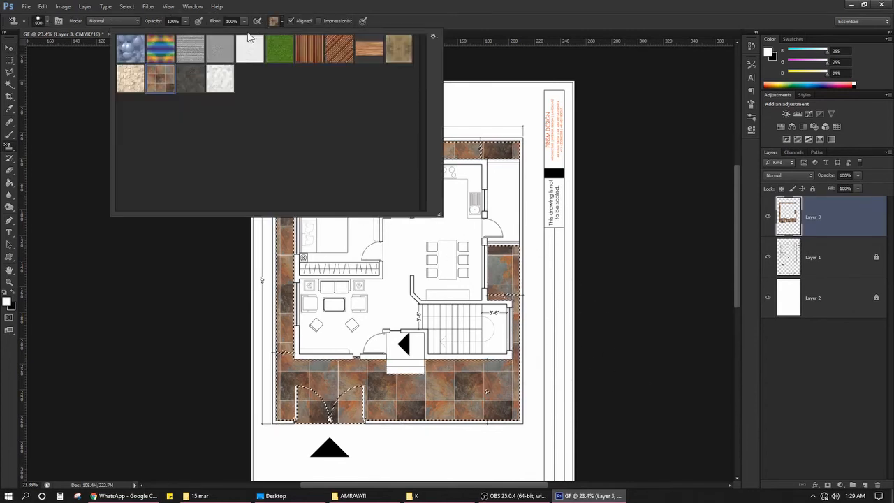
pyautogui.doubleClick(130, 88)
pyautogui.moveTo(269, 120)
pyautogui.mouseDown()
pyautogui.moveTo(266, 162)
pyautogui.moveTo(538, 160)
pyautogui.mouseUp()
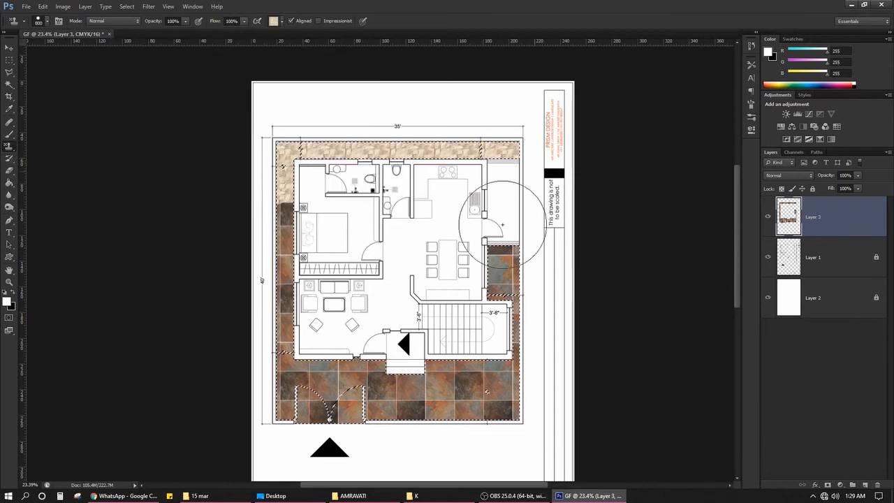
pyautogui.moveTo(448, 353)
pyautogui.mouseDown()
pyautogui.moveTo(366, 351)
pyautogui.moveTo(220, 418)
pyautogui.moveTo(303, 104)
pyautogui.mouseUp()
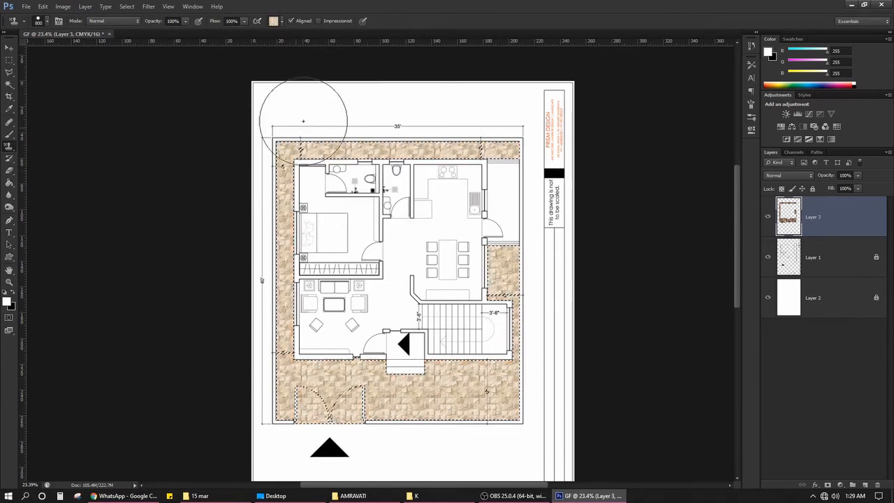
pyautogui.hotkey('ctrl', 'z')
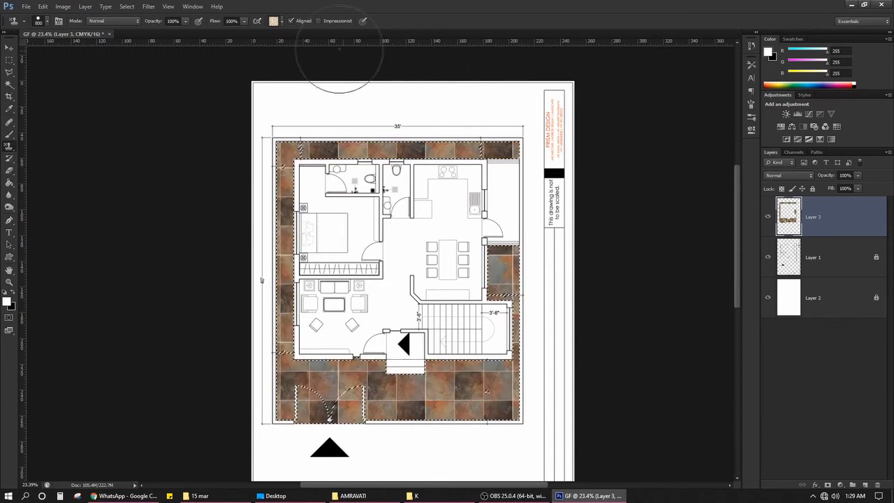
# Paint the selected outdoor area on Layer 3 with the dark grey stone tile pattern and clear the selection.
pyautogui.click(280, 21)
pyautogui.doubleClick(190, 82)
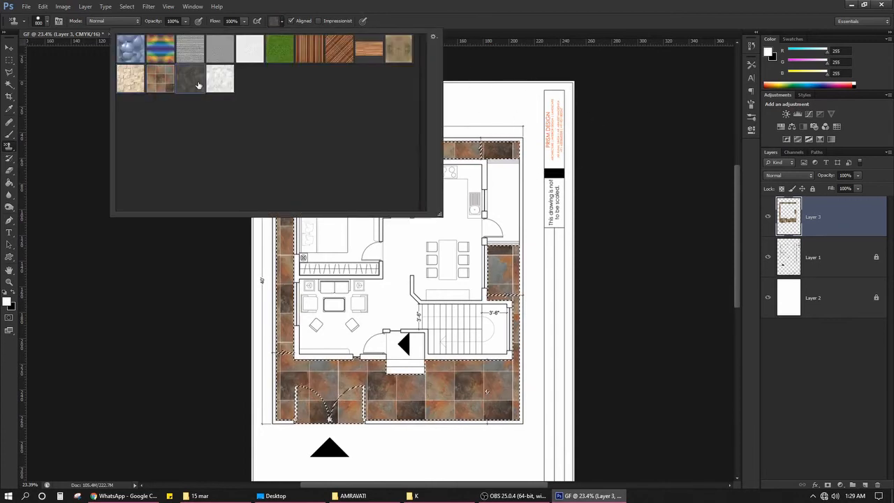
pyautogui.moveTo(279, 130)
pyautogui.mouseDown()
pyautogui.moveTo(259, 319)
pyautogui.moveTo(283, 259)
pyautogui.moveTo(300, 394)
pyautogui.moveTo(379, 443)
pyautogui.moveTo(269, 159)
pyautogui.moveTo(532, 199)
pyautogui.moveTo(499, 256)
pyautogui.moveTo(499, 429)
pyautogui.mouseUp()
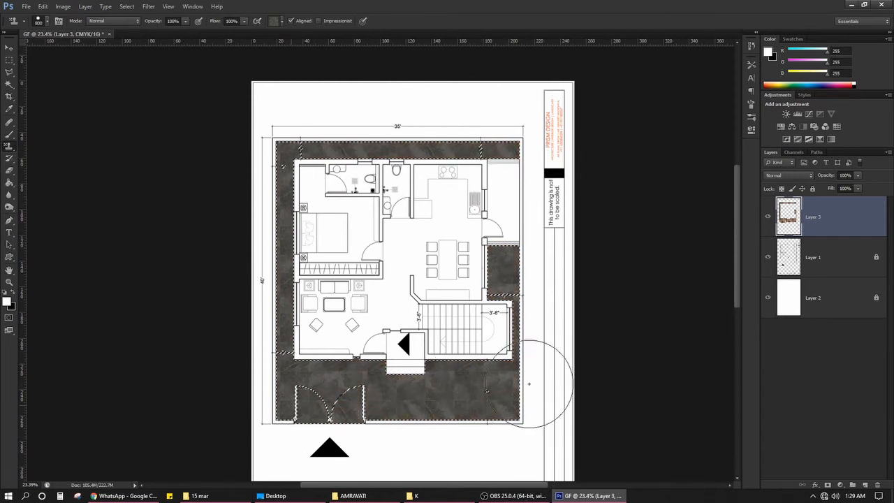
pyautogui.press('v')
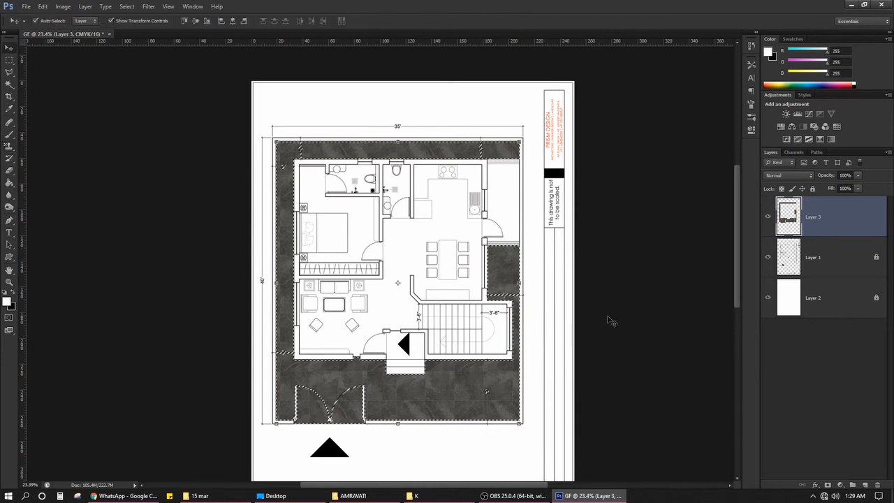
pyautogui.hotkey('ctrl', 'd')
pyautogui.click(633, 312)
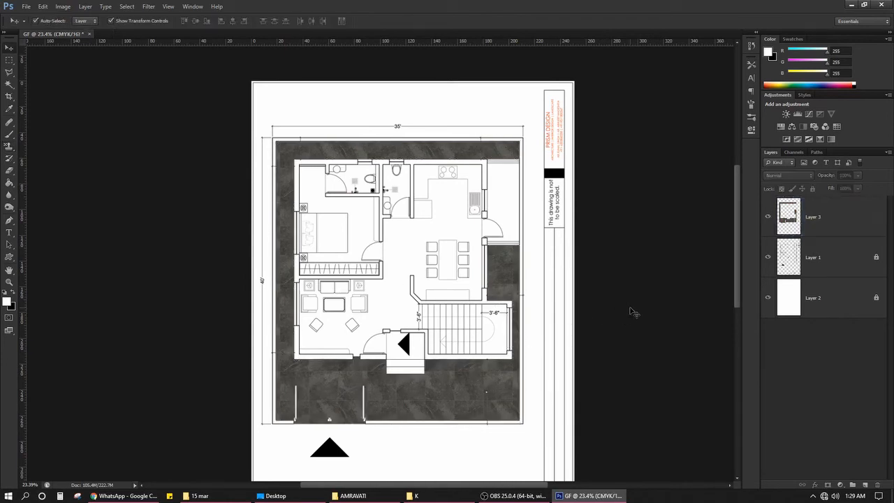
# Select the dark paved outdoor area on Layer 3 with the Magic Wand.
pyautogui.scroll(2, 422, 287)
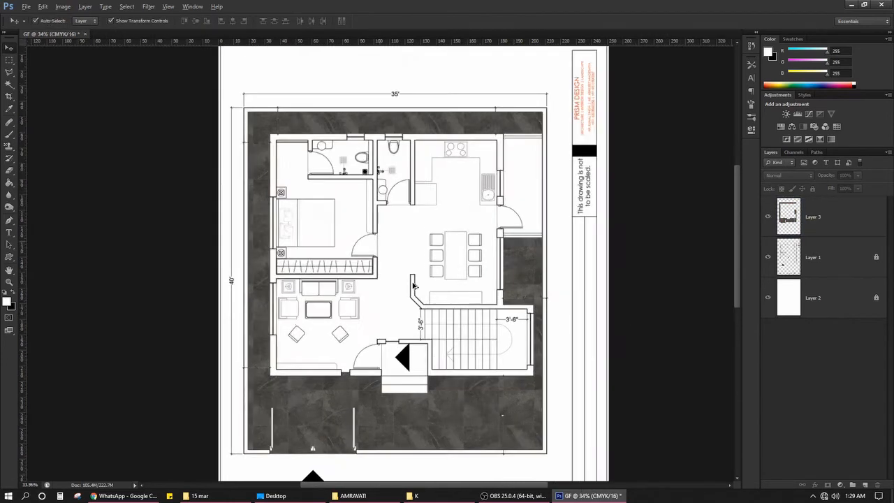
pyautogui.click(512, 398)
pyautogui.click(638, 370)
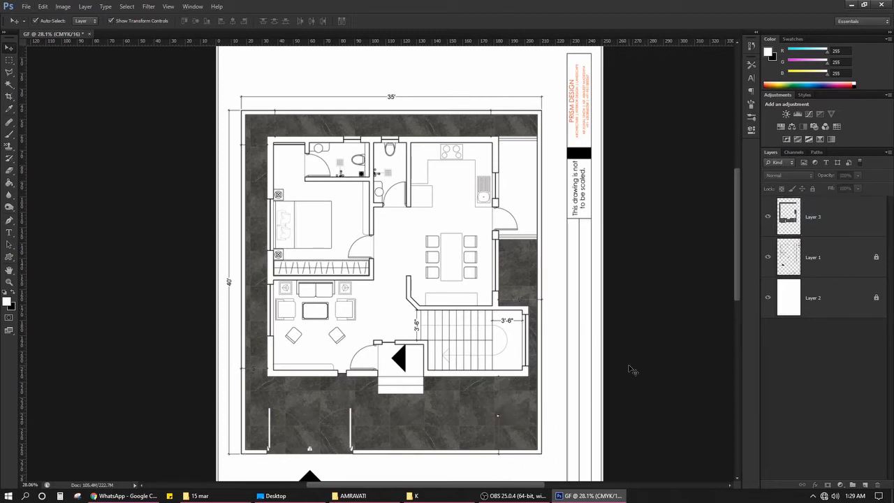
pyautogui.click(523, 409)
pyautogui.press('w')
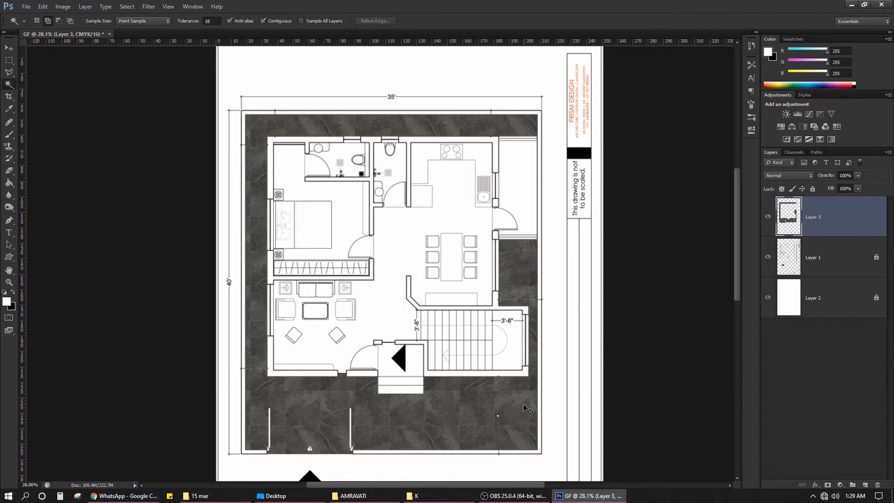
pyautogui.click(525, 407)
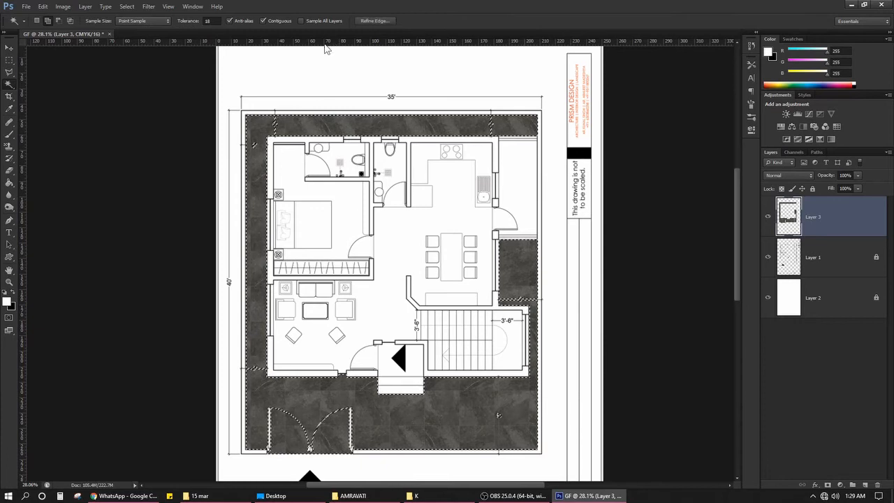
# Paint the selected outdoor area on Layer 3 with the green grass pattern using the Pattern Stamp tool and clear the selection.
pyautogui.press('s')
pyautogui.click(278, 22)
pyautogui.doubleClick(274, 45)
pyautogui.moveTo(257, 104)
pyautogui.mouseDown()
pyautogui.moveTo(436, 150)
pyautogui.moveTo(551, 154)
pyautogui.moveTo(524, 398)
pyautogui.moveTo(222, 400)
pyautogui.moveTo(580, 431)
pyautogui.moveTo(279, 280)
pyautogui.moveTo(274, 111)
pyautogui.moveTo(455, 156)
pyautogui.mouseUp()
pyautogui.hotkey('ctrl', 'd')
pyautogui.press('v')
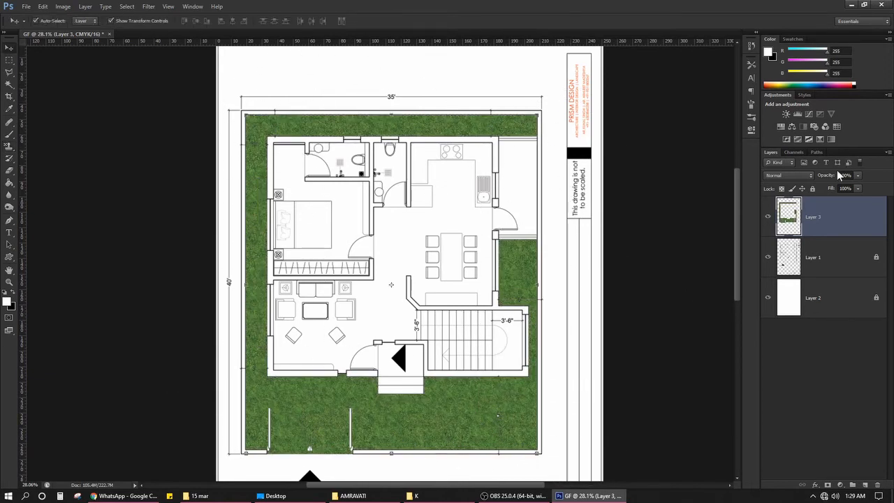
# Set Layer 3's opacity to 64% and inspect the grass around the house.
pyautogui.moveTo(825, 179); pyautogui.dragTo(810, 203)
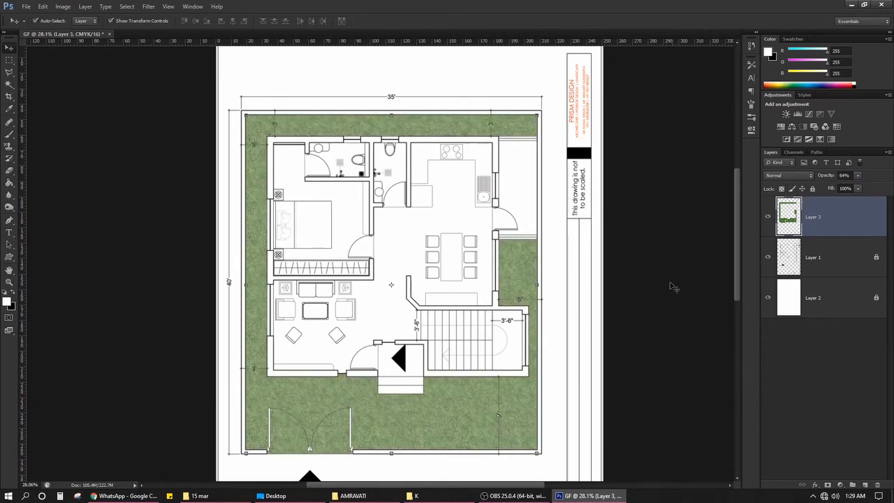
pyautogui.click(626, 278)
pyautogui.scroll(-3, 409, 193)
pyautogui.scroll(1, 561, 309)
pyautogui.scroll(-1, 454, 356)
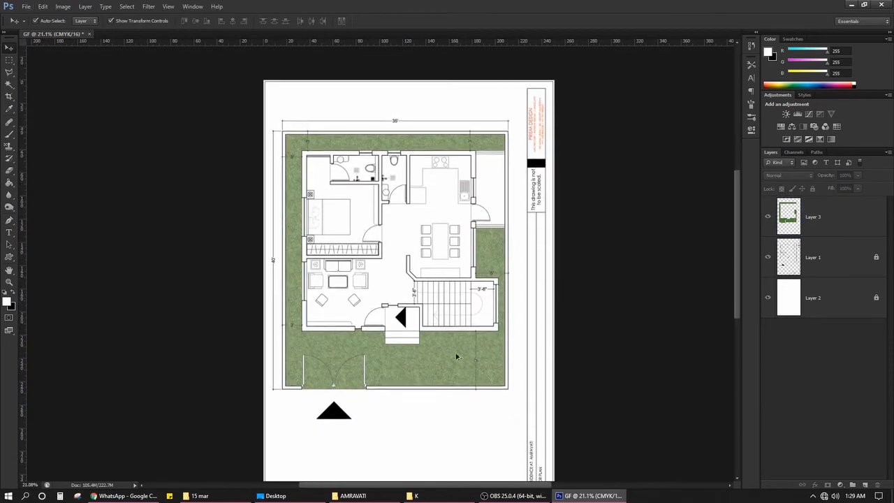
pyautogui.scroll(3, 454, 342)
pyautogui.scroll(1, 448, 336)
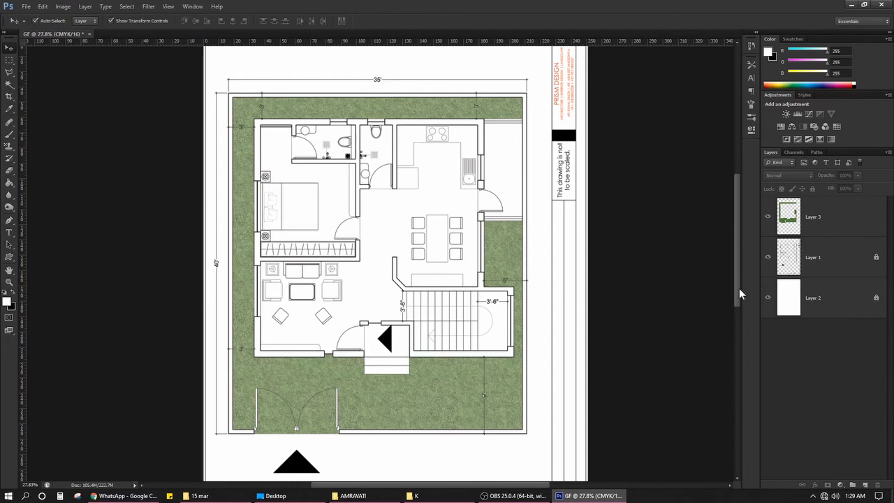
# Select the connected living, dining and kitchen floor from Layer 1 with the Magic Wand and add a new layer above Layer 3.
pyautogui.click(851, 278)
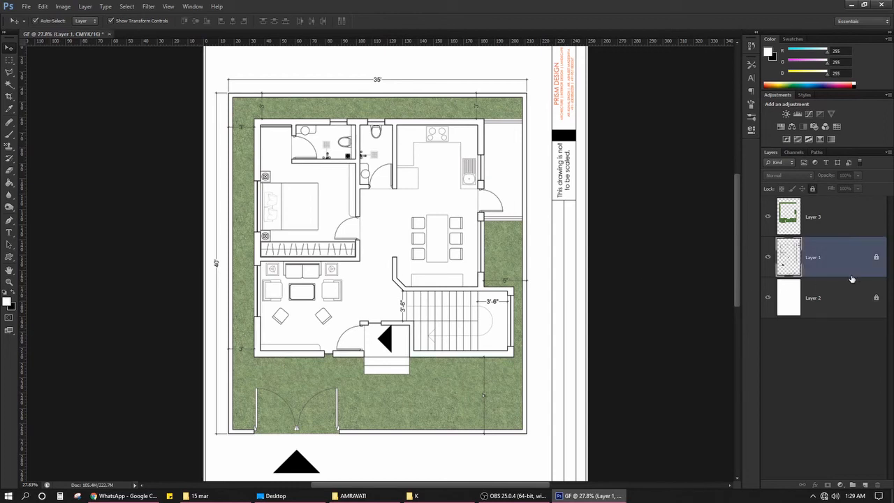
pyautogui.press('w')
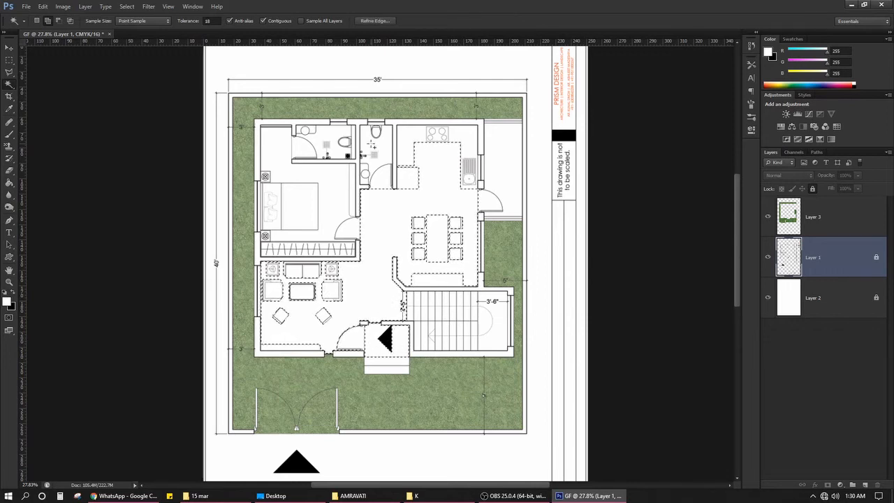
pyautogui.press('b')
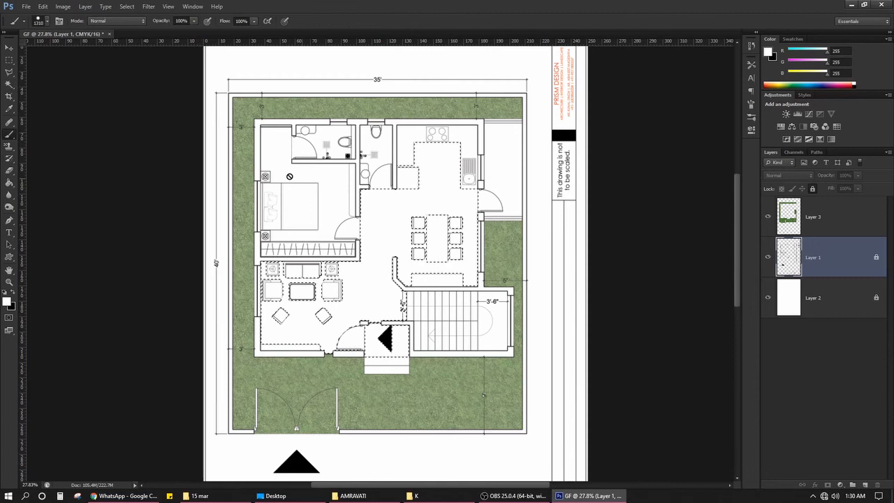
pyautogui.click(836, 222)
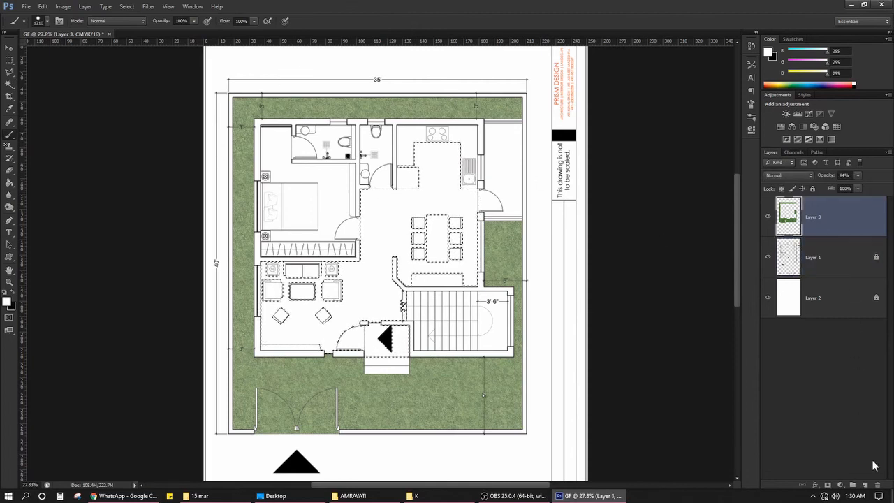
pyautogui.click(865, 484)
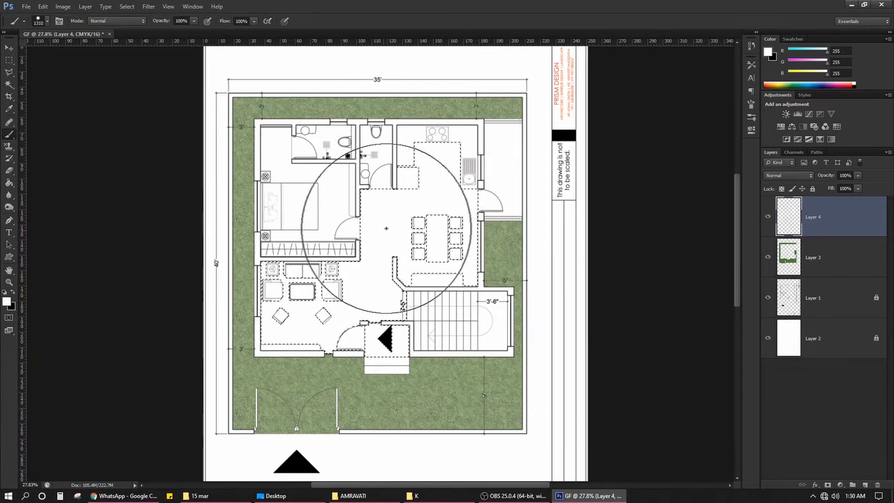
# Paint the selected living, dining and kitchen floor on Layer 4 with the white marble pattern and clear the selection.
pyautogui.press('v')
pyautogui.click(648, 238)
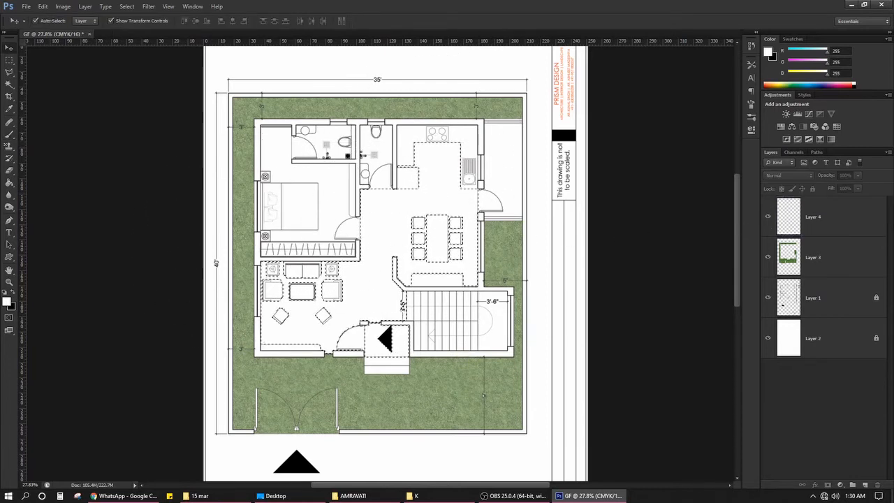
pyautogui.click(870, 229)
pyautogui.press('s')
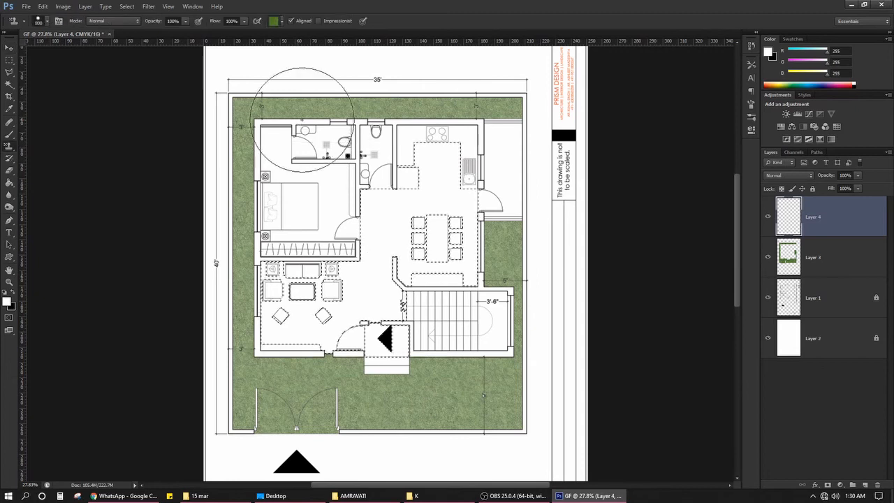
pyautogui.click(280, 21)
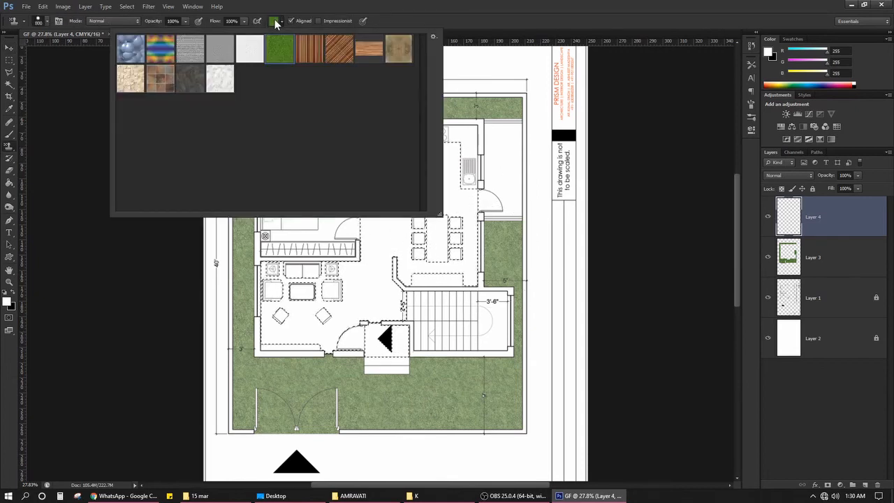
pyautogui.doubleClick(219, 86)
pyautogui.moveTo(509, 140)
pyautogui.mouseDown()
pyautogui.moveTo(356, 164)
pyautogui.moveTo(458, 175)
pyautogui.moveTo(350, 202)
pyautogui.moveTo(506, 209)
pyautogui.moveTo(183, 266)
pyautogui.moveTo(549, 283)
pyautogui.moveTo(363, 318)
pyautogui.moveTo(227, 364)
pyautogui.moveTo(480, 388)
pyautogui.moveTo(429, 113)
pyautogui.moveTo(482, 83)
pyautogui.moveTo(487, 330)
pyautogui.mouseUp()
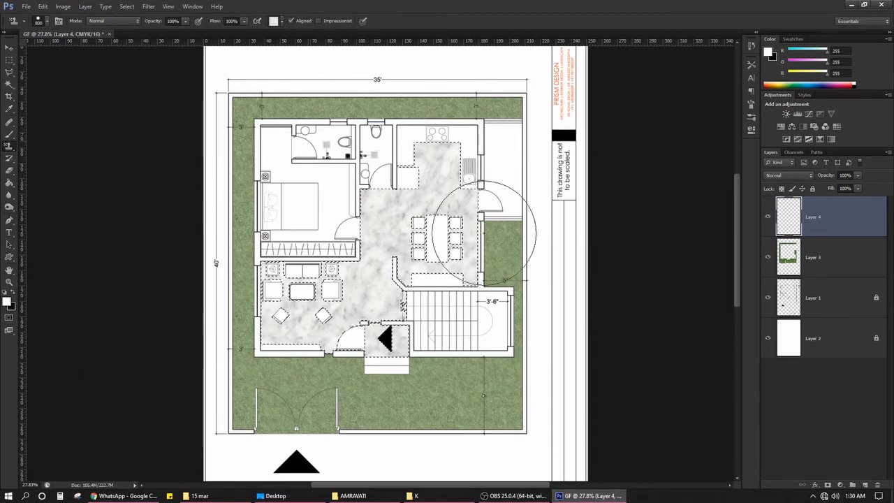
pyautogui.hotkey('ctrl', 'd')
pyautogui.press('v')
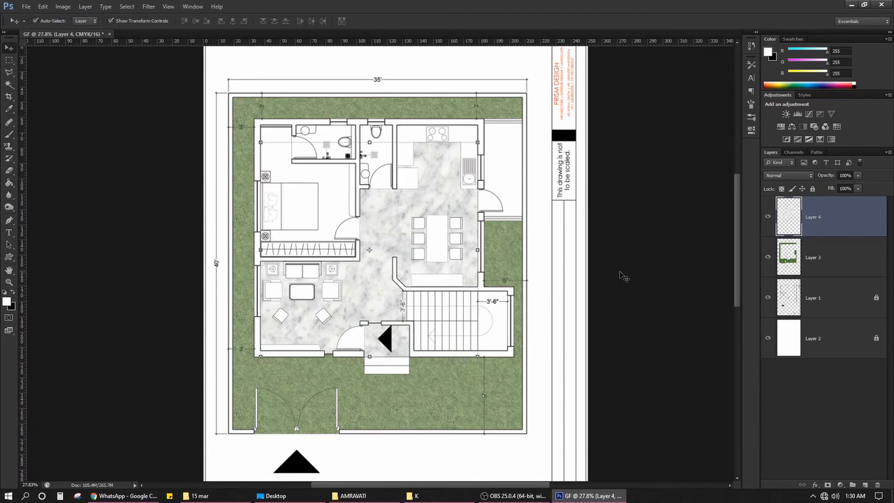
pyautogui.click(620, 274)
# Select the bedroom floor around the bed from Layer 1 with the Magic Wand.
pyautogui.scroll(3, 457, 204)
pyautogui.scroll(2, 458, 205)
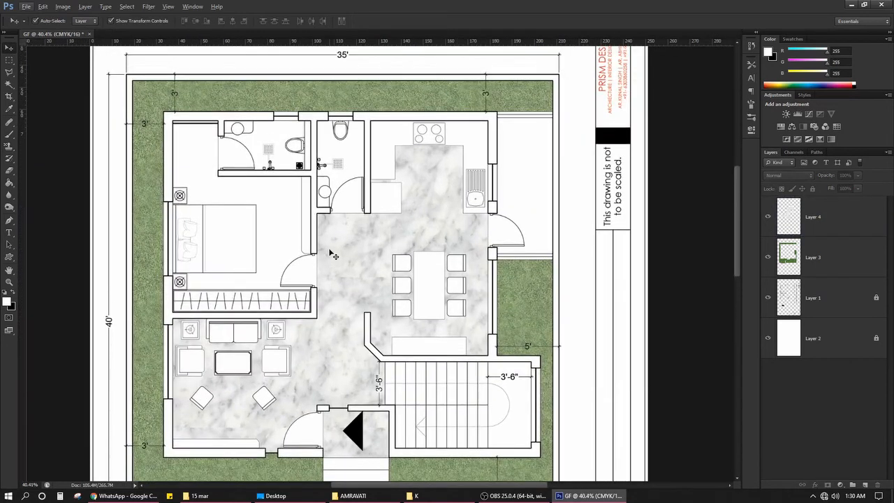
pyautogui.click(851, 230)
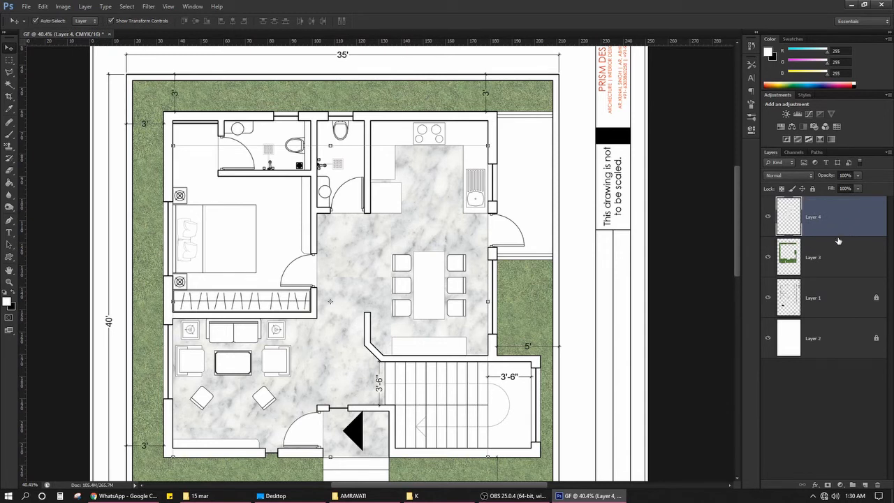
pyautogui.press('w')
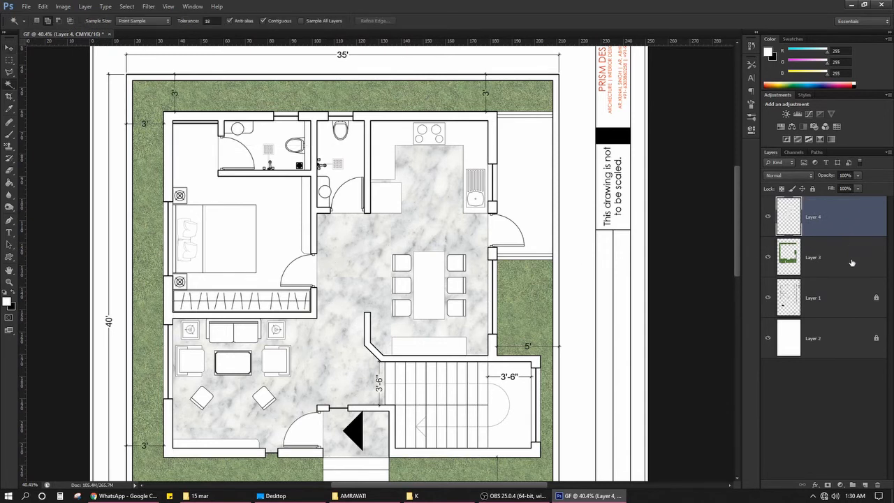
pyautogui.click(851, 262)
pyautogui.click(835, 294)
pyautogui.click(278, 224)
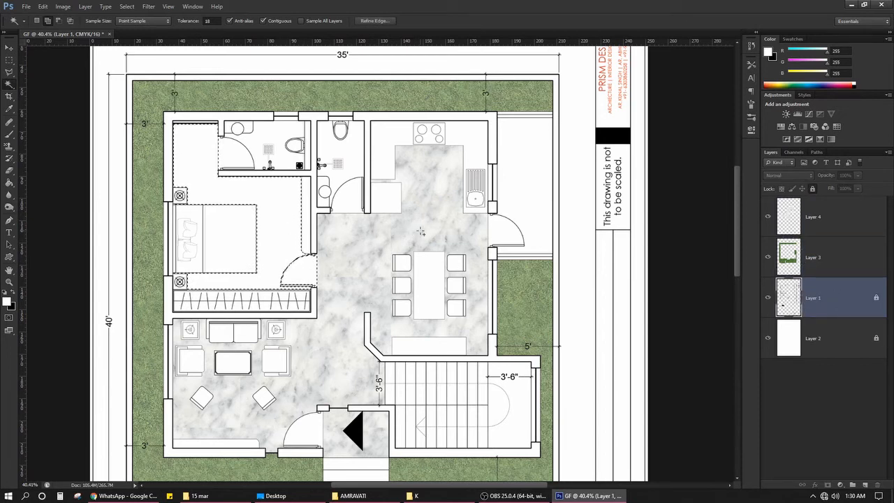
# Undo the deletion of Layer 4 and add a new layer above it, keeping the bedroom floor selected.
pyautogui.press('d')
pyautogui.press('s')
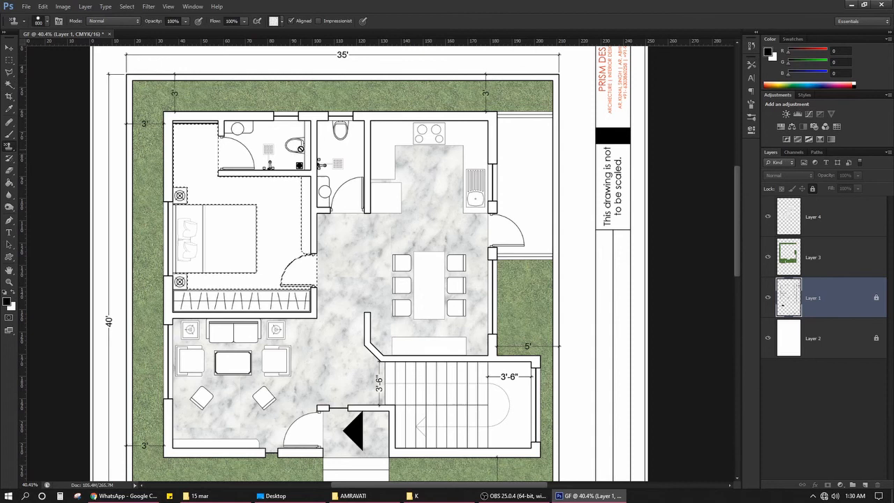
pyautogui.press('v')
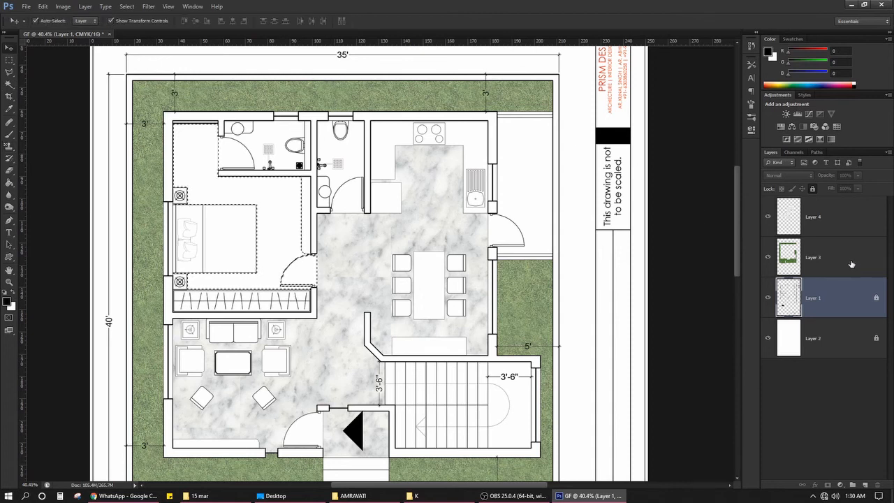
pyautogui.click(859, 226)
pyautogui.click(875, 485)
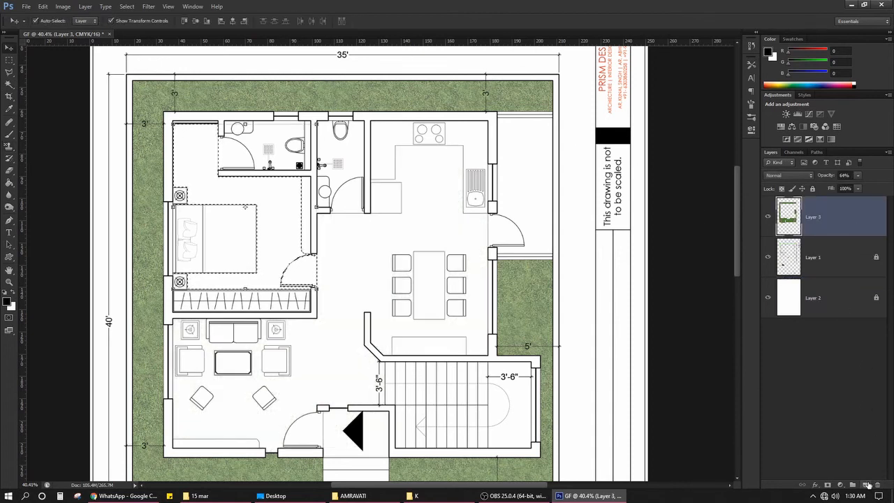
pyautogui.hotkey('ctrl', 'z')
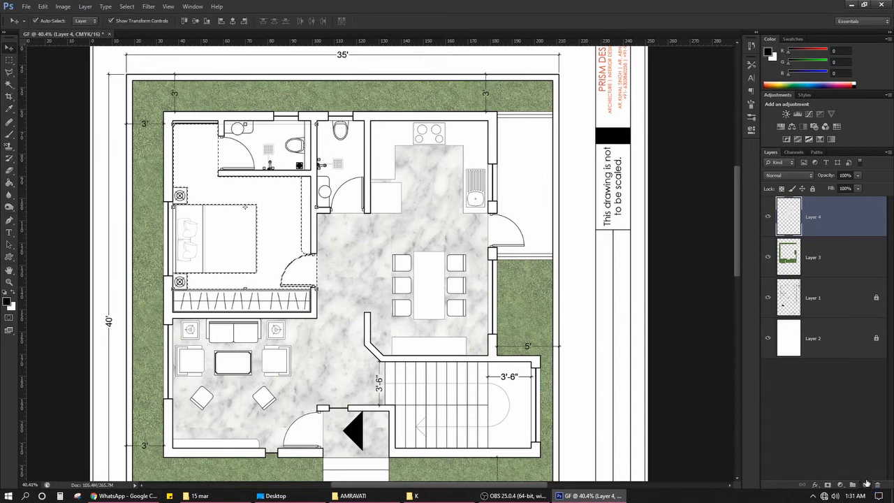
pyautogui.click(865, 484)
# Paint the selected bedroom floor on Layer 5 with the horizontal wood plank pattern and clear the selection.
pyautogui.press('s')
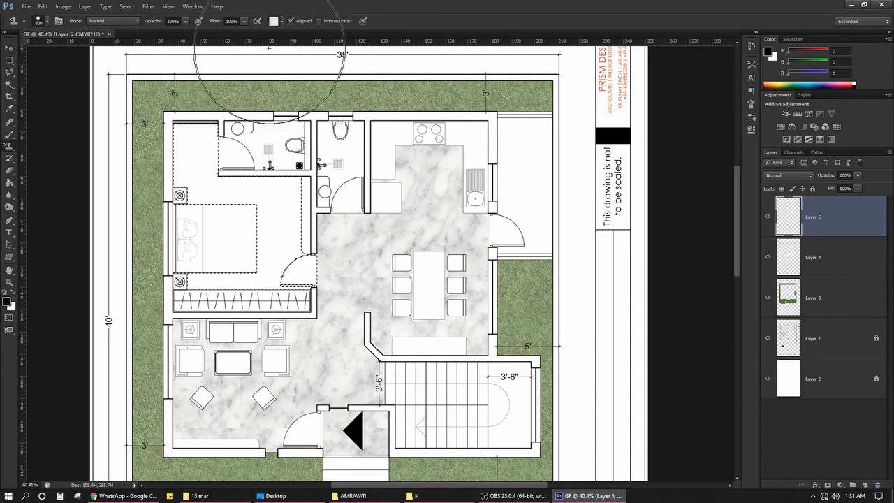
pyautogui.click(282, 22)
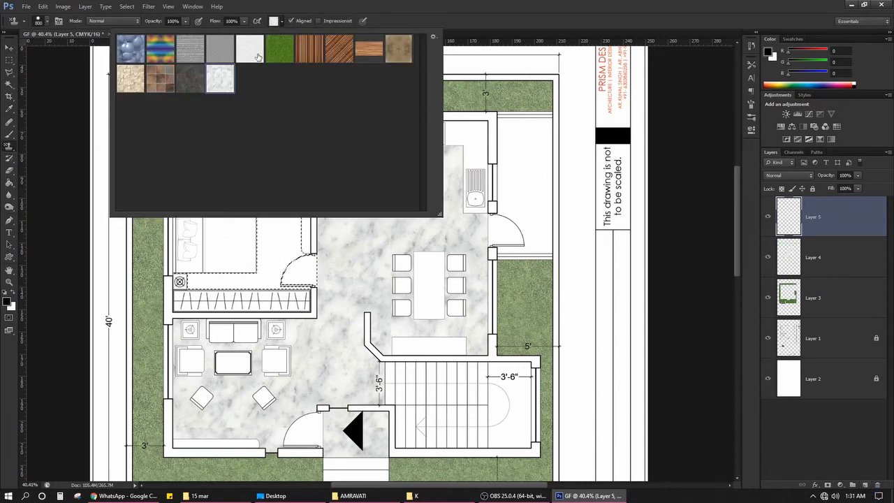
pyautogui.doubleClick(375, 56)
pyautogui.moveTo(240, 200)
pyautogui.mouseDown()
pyautogui.moveTo(254, 210)
pyautogui.moveTo(234, 280)
pyautogui.mouseUp()
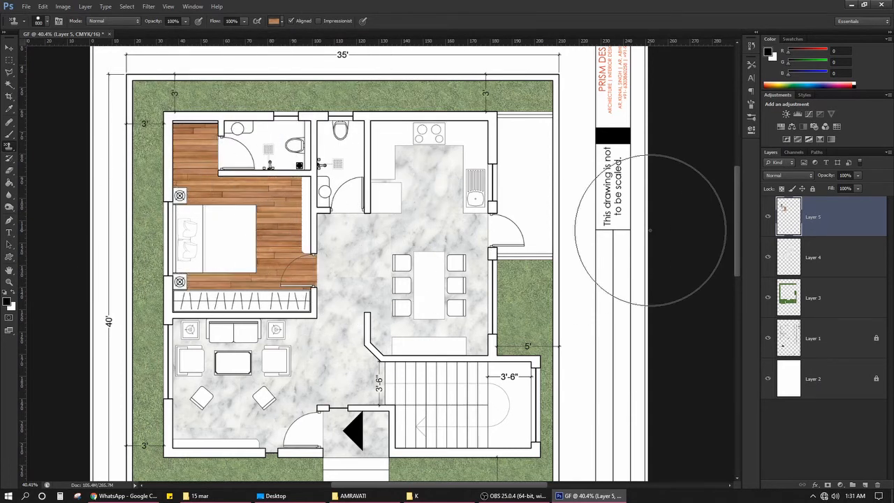
pyautogui.press('v')
pyautogui.click(677, 314)
# Select the main entrance door's swing area from Layer 1 with the Magic Wand and make Layer 4 active.
pyautogui.scroll(-1, 252, 138)
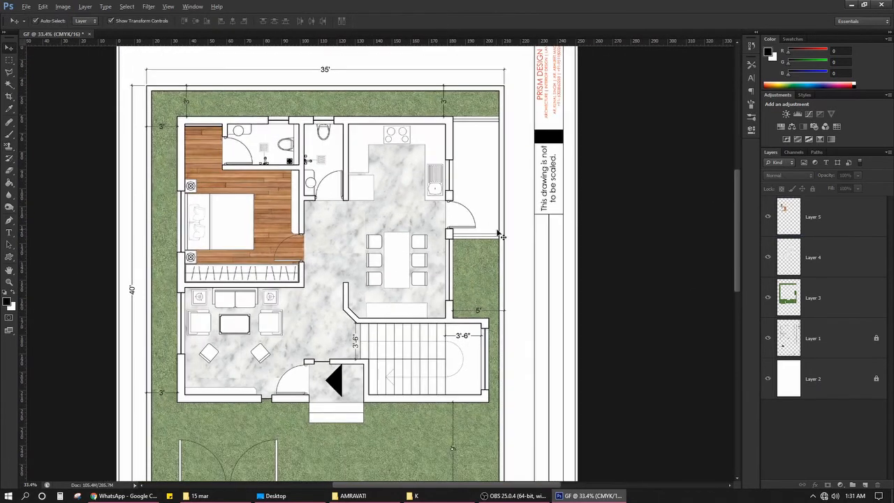
pyautogui.scroll(1, 502, 237)
pyautogui.click(339, 356)
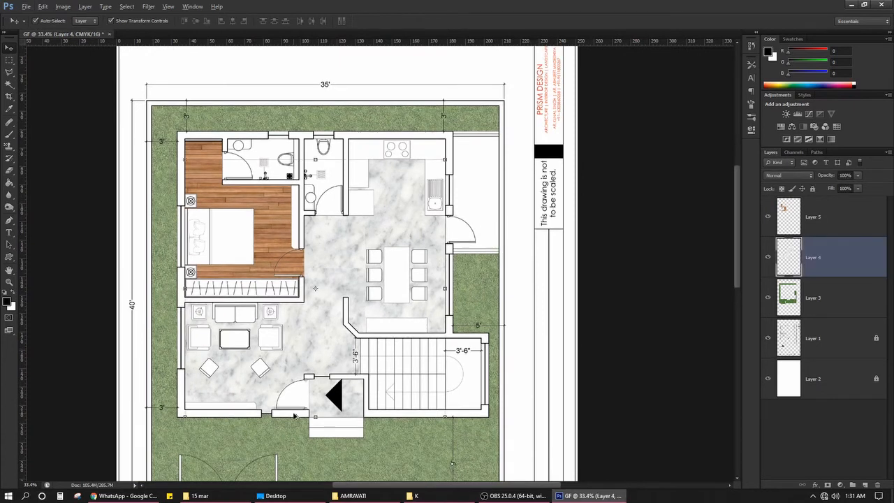
pyautogui.scroll(8, 294, 414)
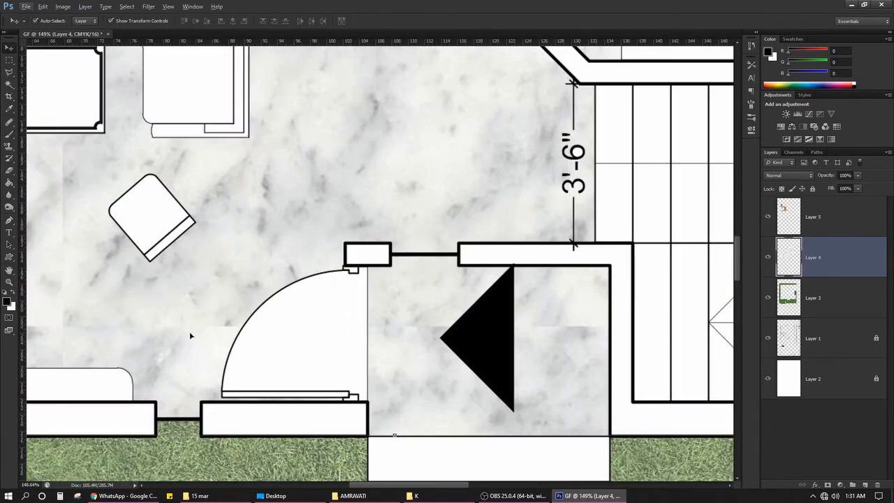
pyautogui.click(818, 347)
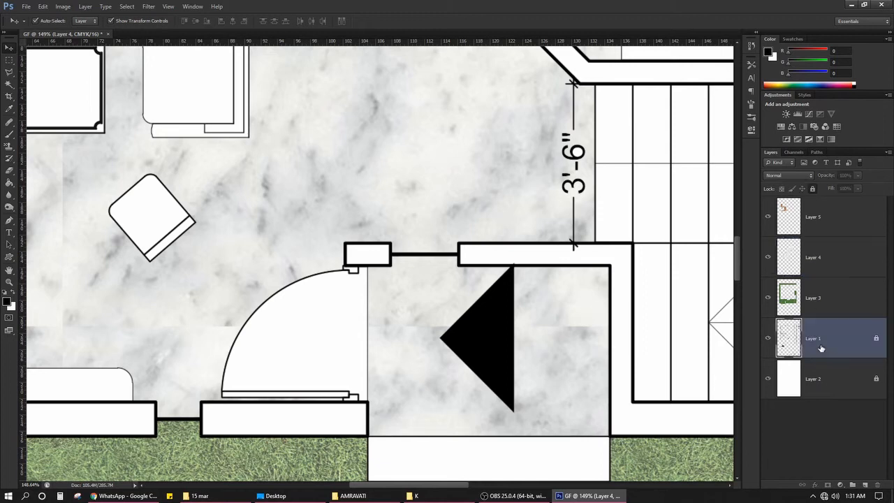
pyautogui.press('w')
pyautogui.click(344, 342)
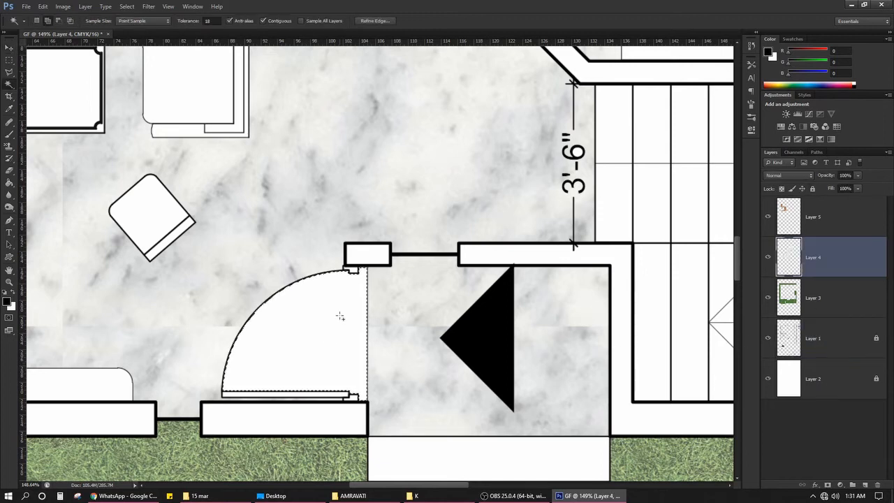
# Paint the selected entrance door swing area on Layer 4 with the white marble pattern using the Pattern Stamp, and clear the selection.
pyautogui.press('s')
pyautogui.click(282, 22)
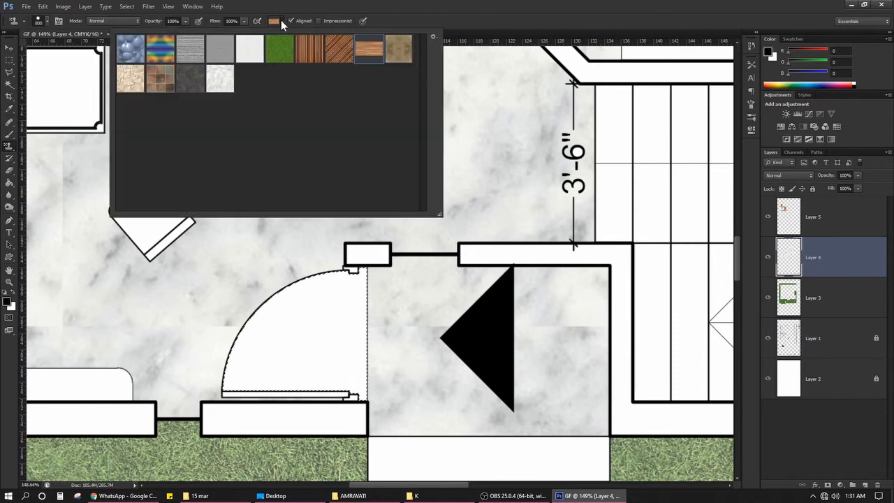
pyautogui.doubleClick(220, 79)
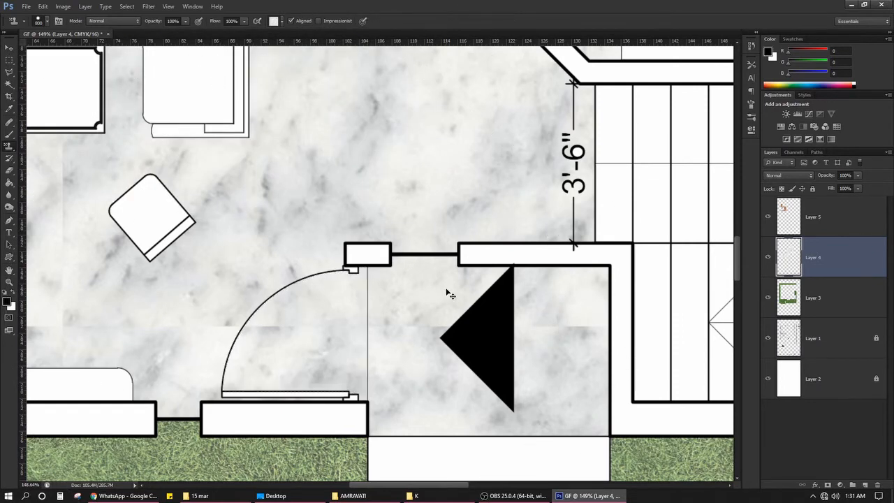
pyautogui.hotkey('ctrl', '0')
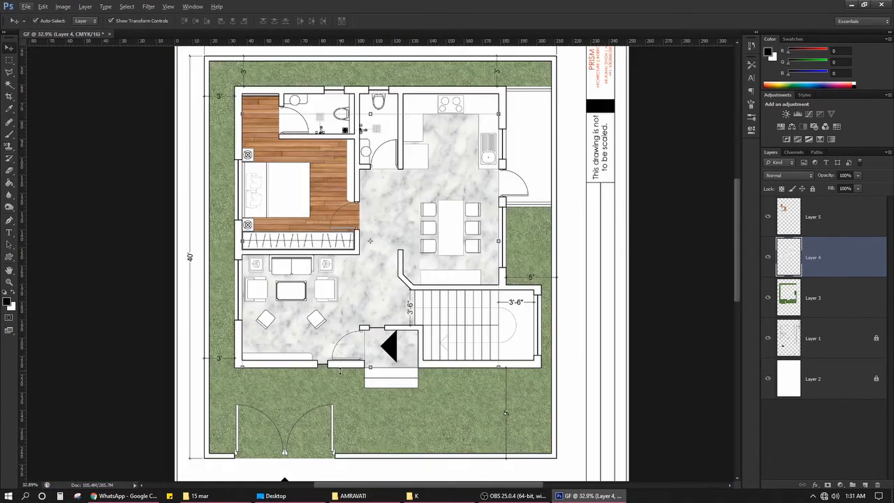
pyautogui.keyDown('ctrl'); pyautogui.click(626, 278); pyautogui.keyUp('ctrl')
pyautogui.scroll(1, 571, 226)
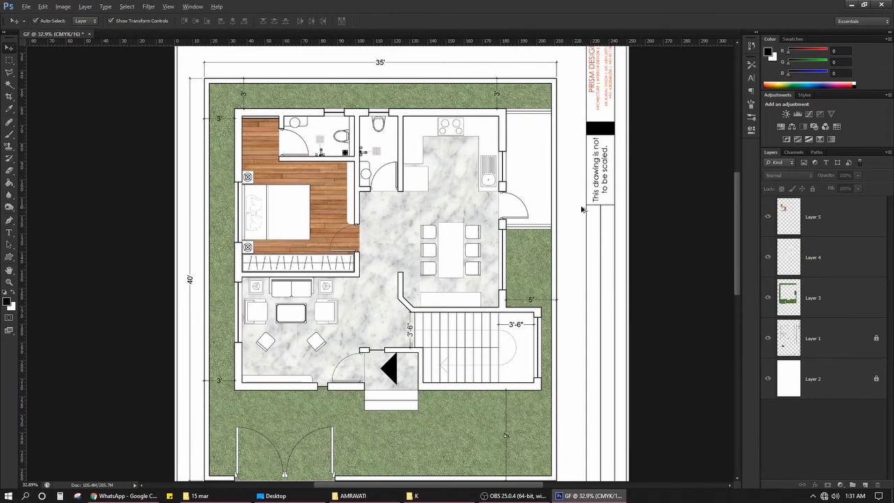
# Select the house's outer and inner walls around the bedroom, bathrooms and kitchen from Layer 1 with the Magic Wand.
pyautogui.scroll(1, 579, 201)
pyautogui.scroll(1, 281, 115)
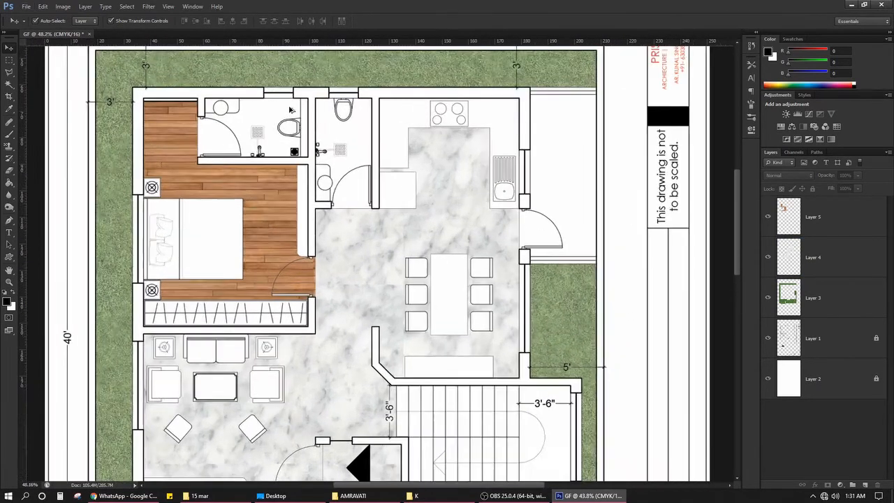
pyautogui.click(845, 347)
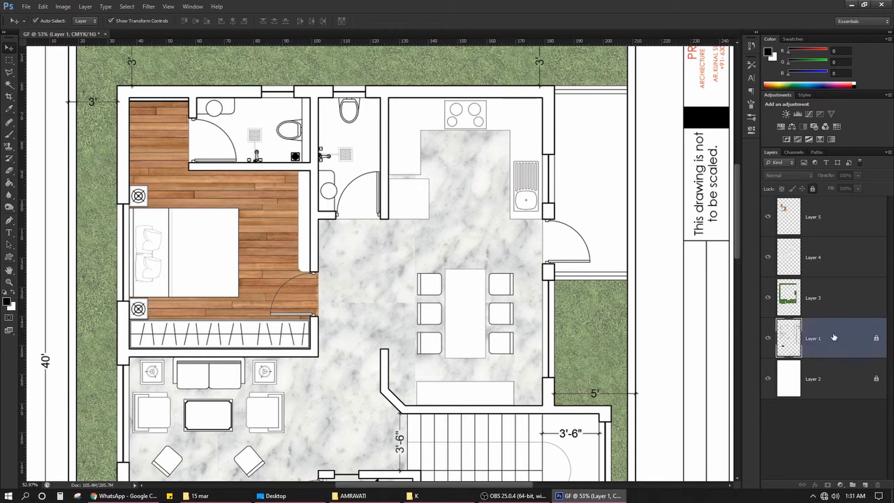
pyautogui.press('w')
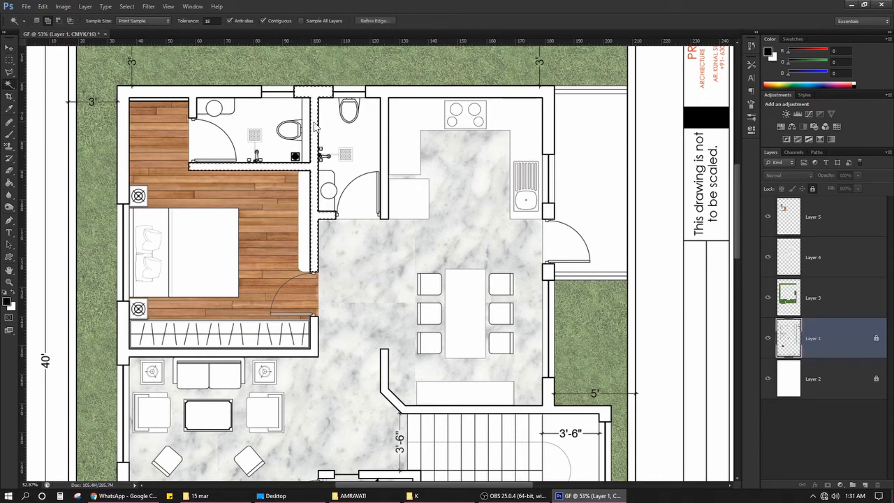
pyautogui.click(355, 92)
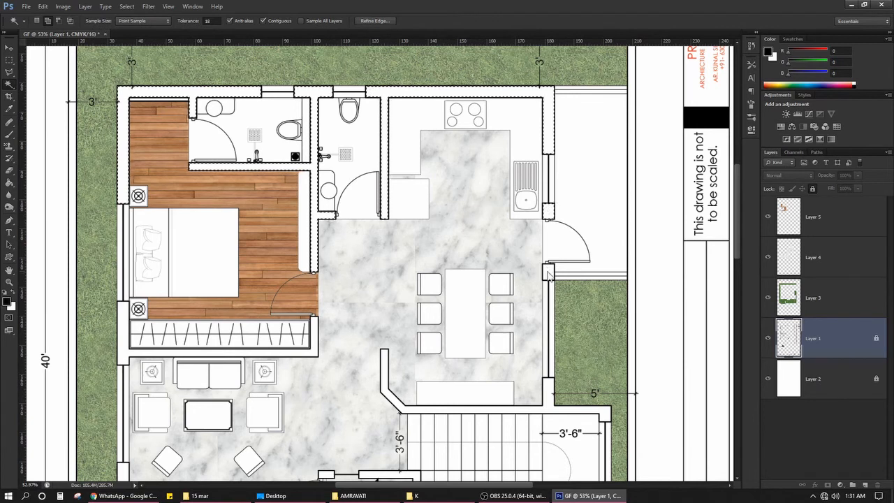
# Add the remaining walls around the dining area, staircase, entrance and living room to the Magic Wand selection.
pyautogui.scroll(-2, 410, 224)
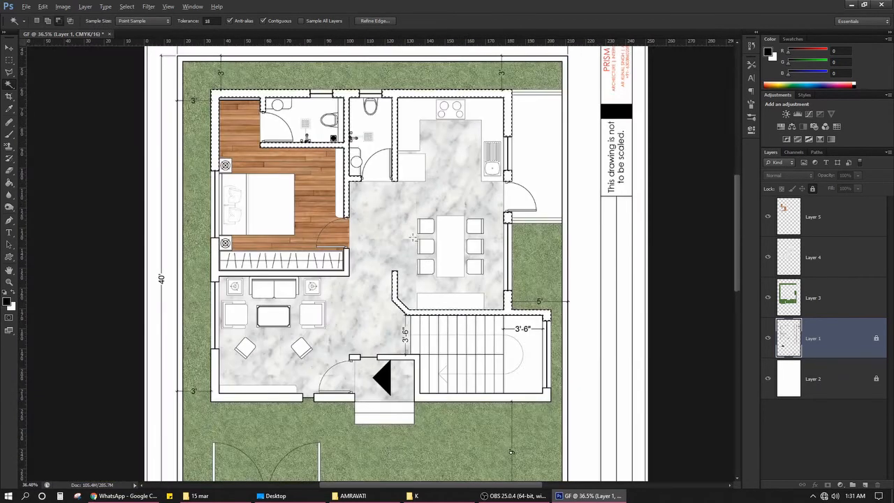
pyautogui.scroll(1, 411, 224)
pyautogui.click(447, 427)
pyautogui.scroll(1, 287, 417)
pyautogui.scroll(1, 307, 430)
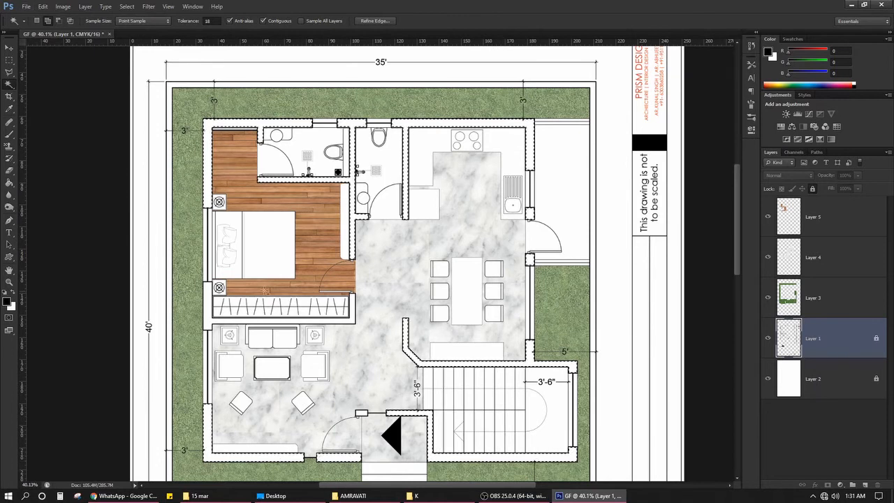
pyautogui.scroll(-3, 497, 223)
pyautogui.scroll(3, 497, 223)
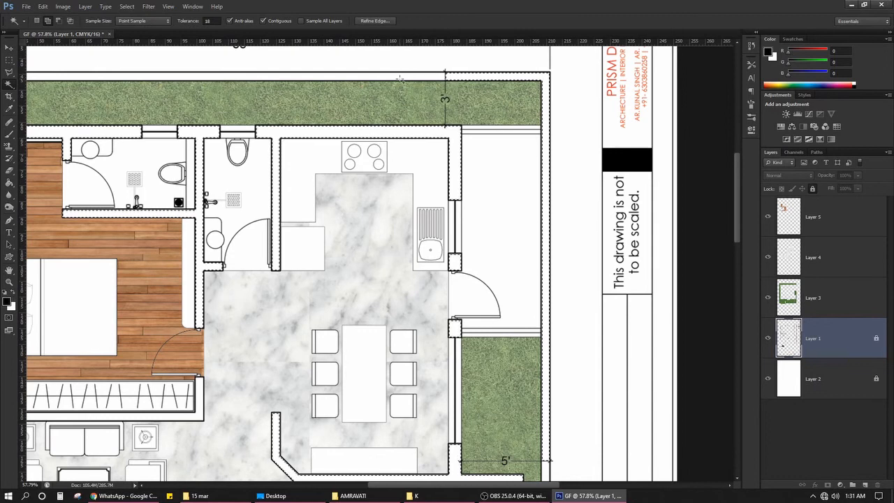
pyautogui.scroll(-2, 524, 103)
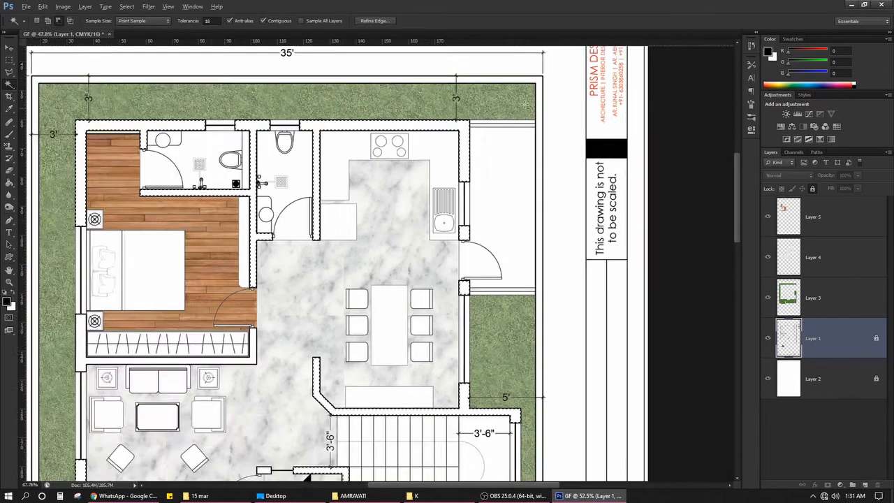
# Add a new layer above Layer 1, brush the selected walls black on it, and clear the selection.
pyautogui.scroll(-3, 524, 104)
pyautogui.scroll(2, 523, 103)
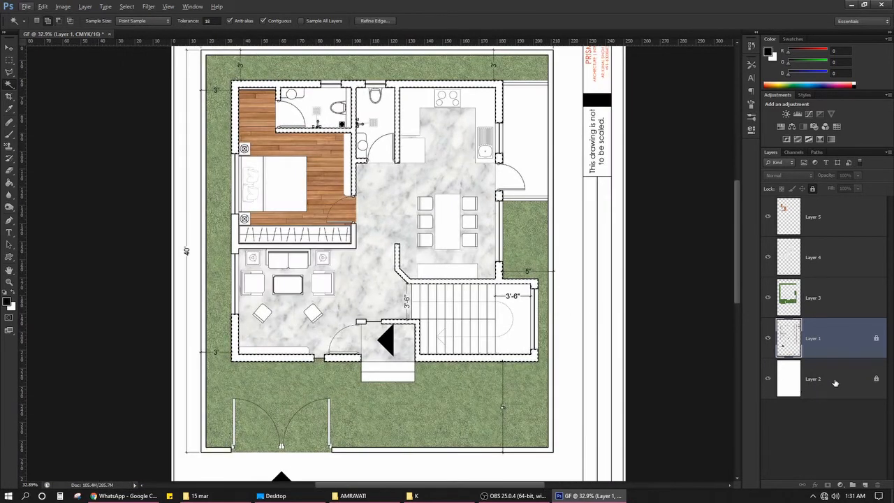
pyautogui.click(864, 485)
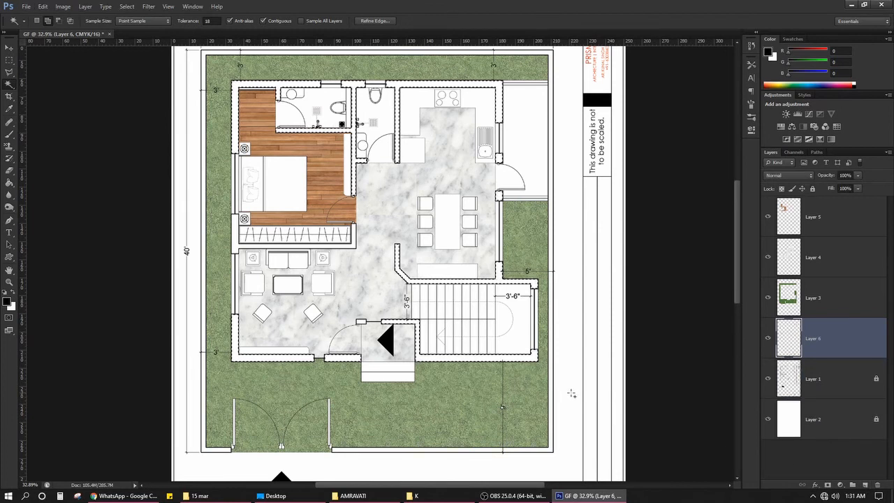
pyautogui.press('b')
pyautogui.moveTo(197, 341)
pyautogui.mouseDown()
pyautogui.moveTo(195, 252)
pyautogui.moveTo(333, 93)
pyautogui.moveTo(522, 329)
pyautogui.moveTo(193, 329)
pyautogui.moveTo(109, 259)
pyautogui.moveTo(512, 132)
pyautogui.mouseUp()
pyautogui.hotkey('ctrl', 'd')
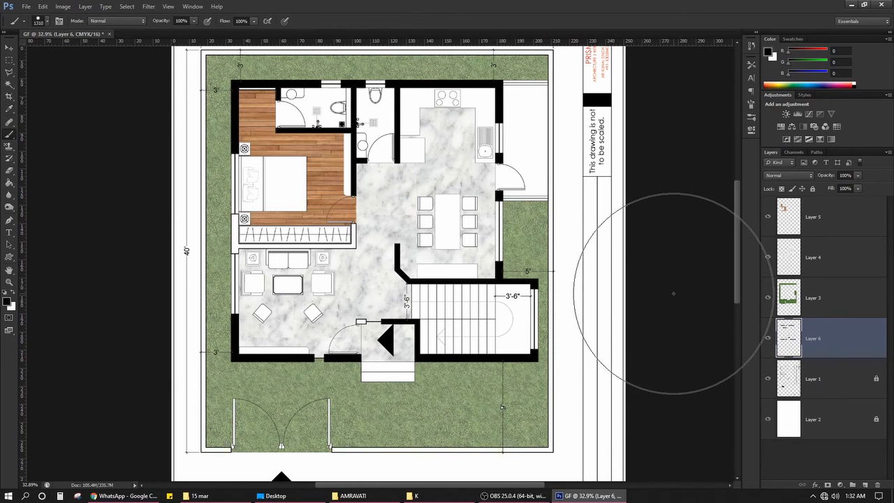
# Lower the opacity of Layer 6 so the painted walls turn from black to dark grey.
pyautogui.press('v')
pyautogui.click(675, 296)
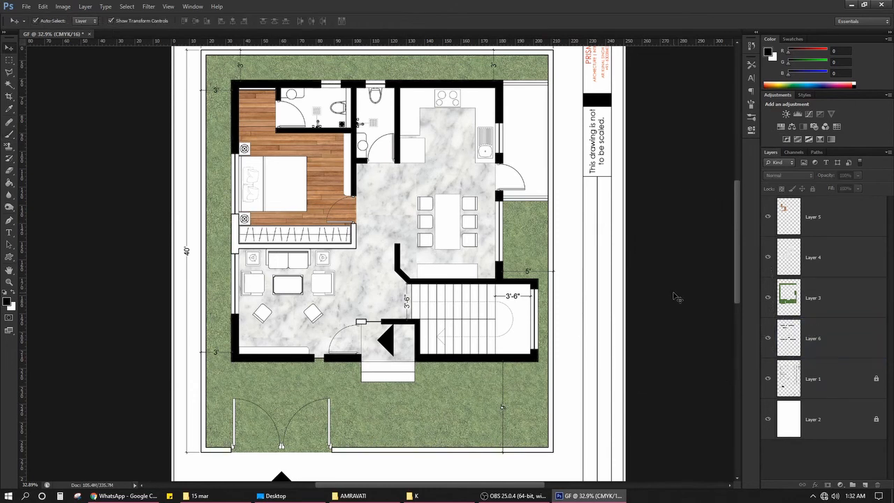
pyautogui.click(827, 344)
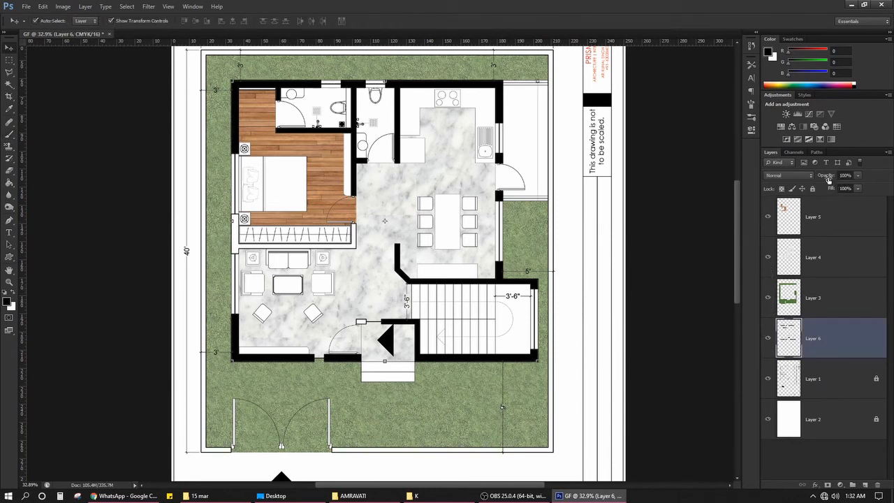
pyautogui.moveTo(827, 181); pyautogui.dragTo(818, 184)
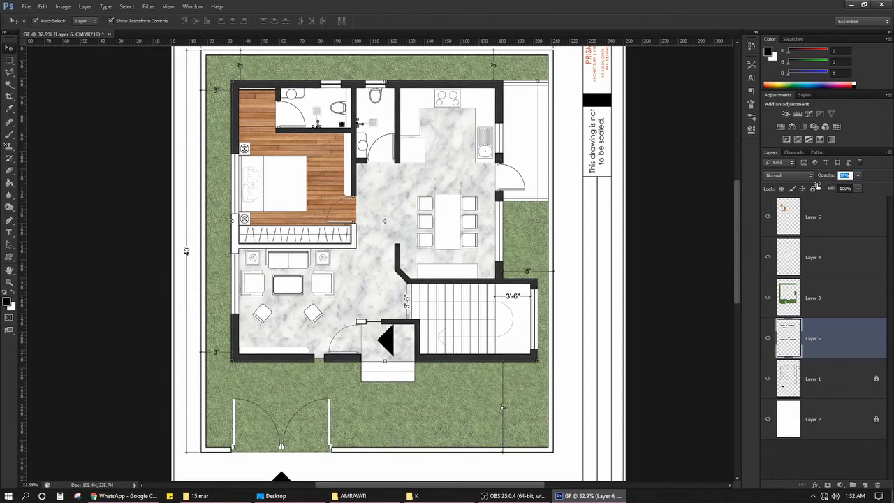
pyautogui.click(701, 217)
# Select the floors of both bathrooms, including their door swings, from Layer 1 with the Magic Wand.
pyautogui.scroll(10, 522, 284)
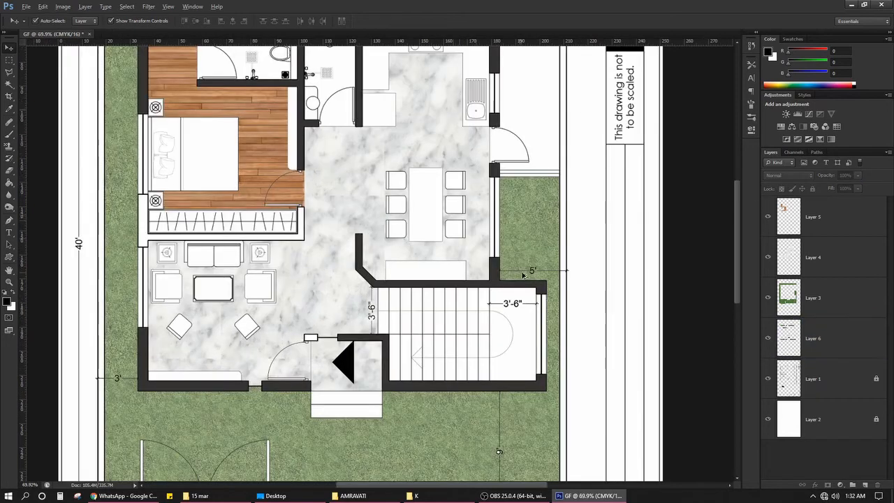
pyautogui.scroll(5, 567, 297)
pyautogui.scroll(-5, 494, 257)
pyautogui.scroll(-8, 494, 257)
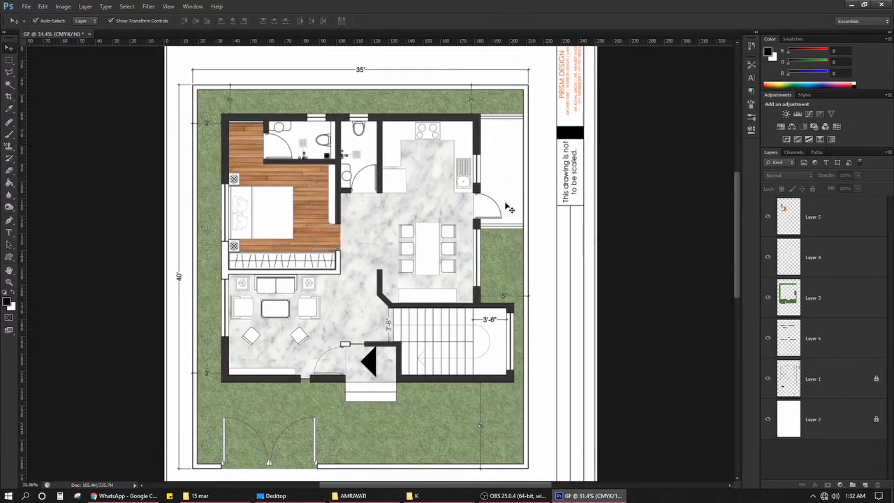
pyautogui.scroll(2, 498, 166)
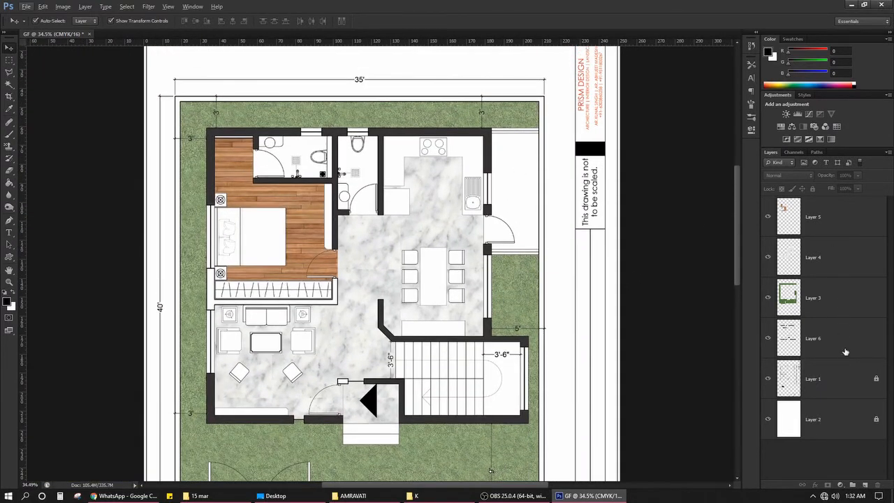
pyautogui.click(846, 370)
pyautogui.press('w')
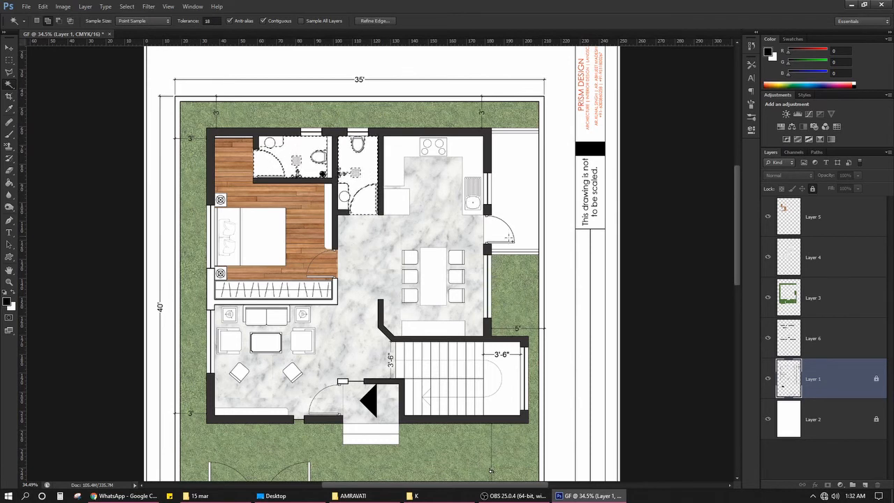
# Add a new layer above Layer 6 and try painting the selected bathroom floors with the brown square tile pattern using the Pattern Stamp.
pyautogui.press('s')
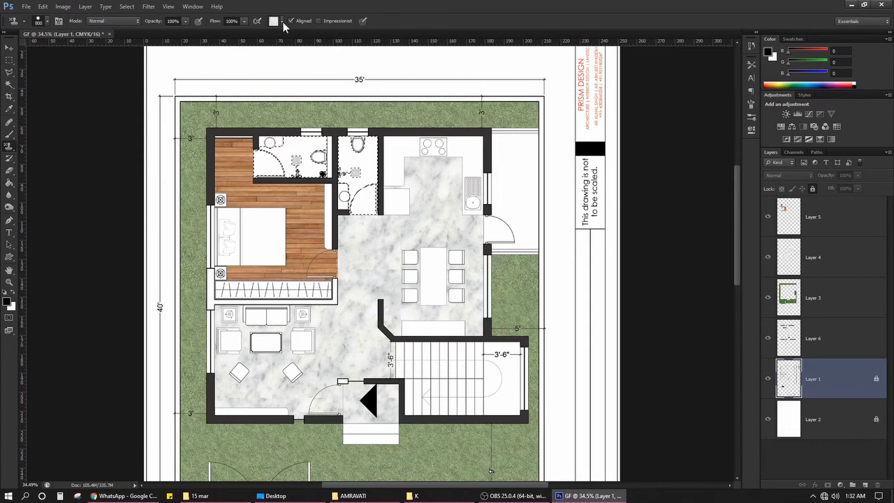
pyautogui.click(282, 23)
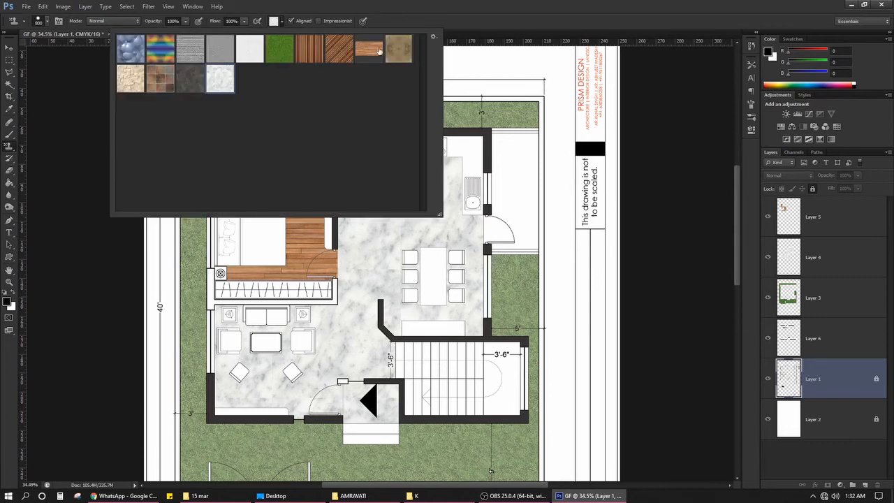
pyautogui.click(159, 85)
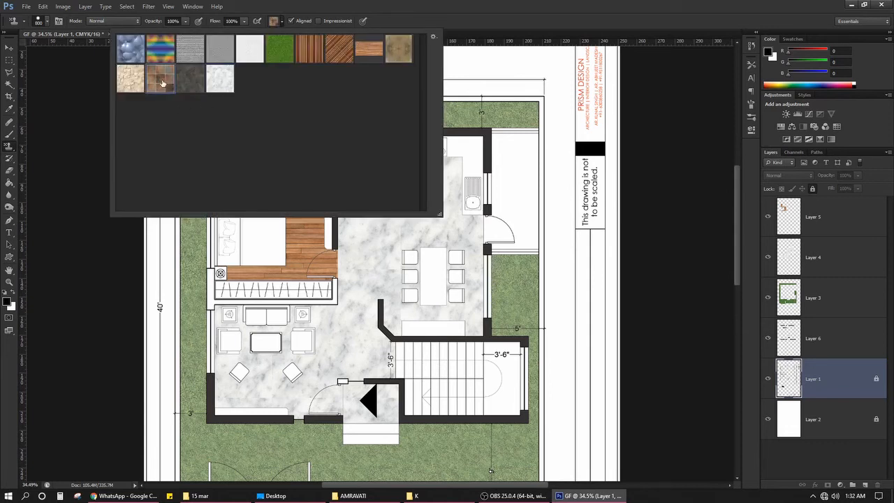
pyautogui.press('Return')
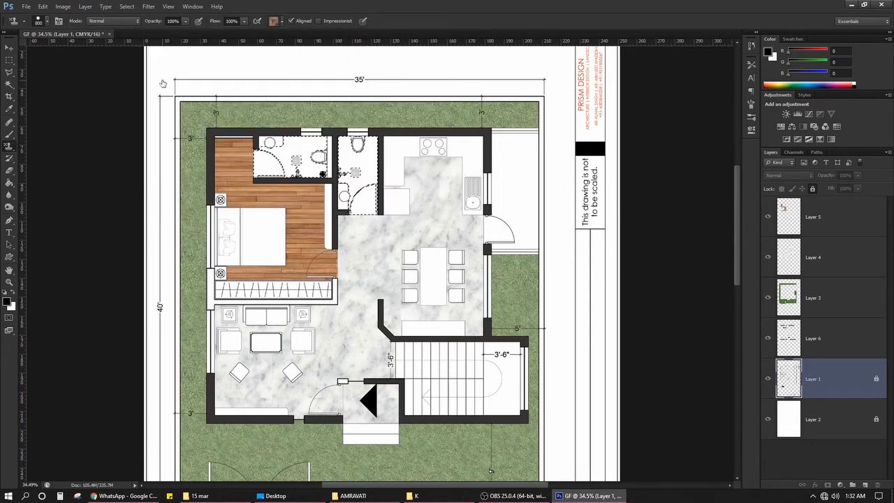
pyautogui.click(831, 336)
pyautogui.click(866, 484)
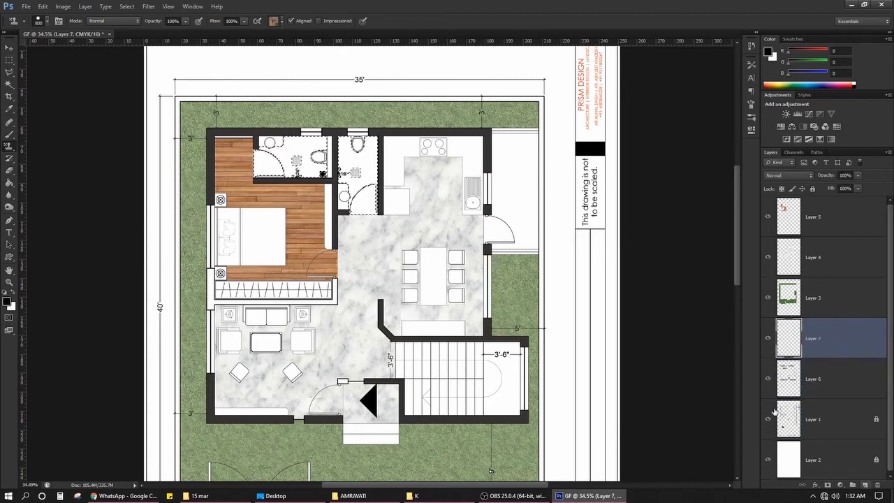
pyautogui.moveTo(174, 162)
pyautogui.mouseDown()
pyautogui.moveTo(393, 171)
pyautogui.moveTo(398, 260)
pyautogui.moveTo(339, 187)
pyautogui.moveTo(528, 118)
pyautogui.mouseUp()
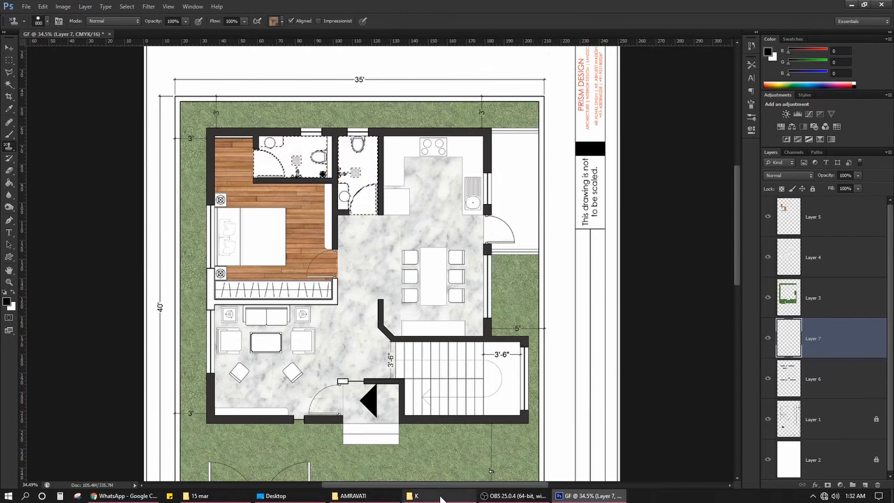
# Open the PSV PC folder from the desktop and look through its images for a bathroom floor texture.
pyautogui.press('super+d')
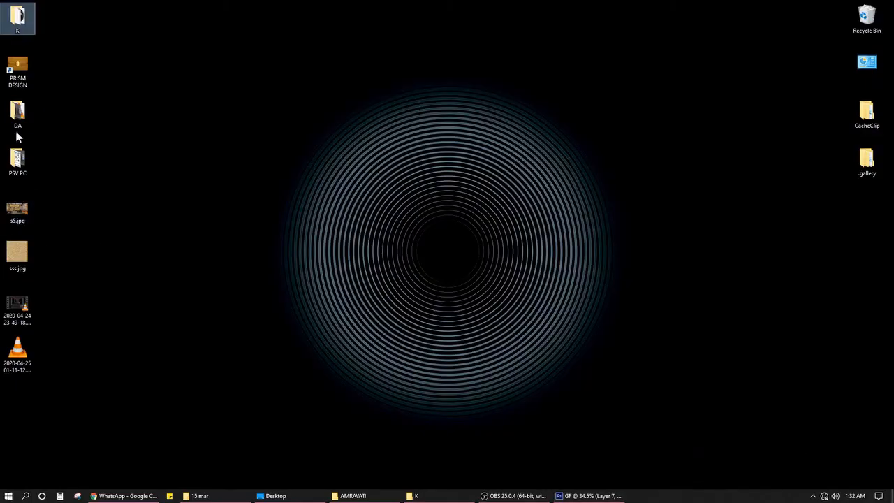
pyautogui.doubleClick(17, 158)
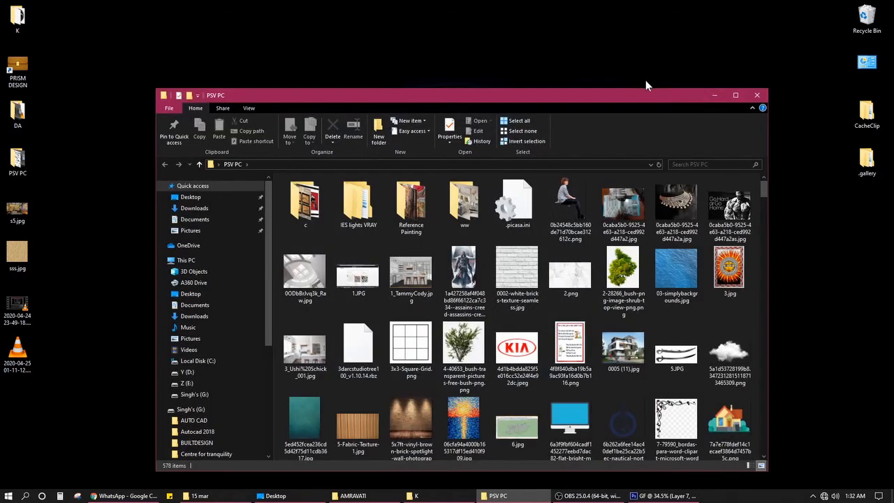
pyautogui.click(728, 98)
pyautogui.scroll(-10, 446, 279)
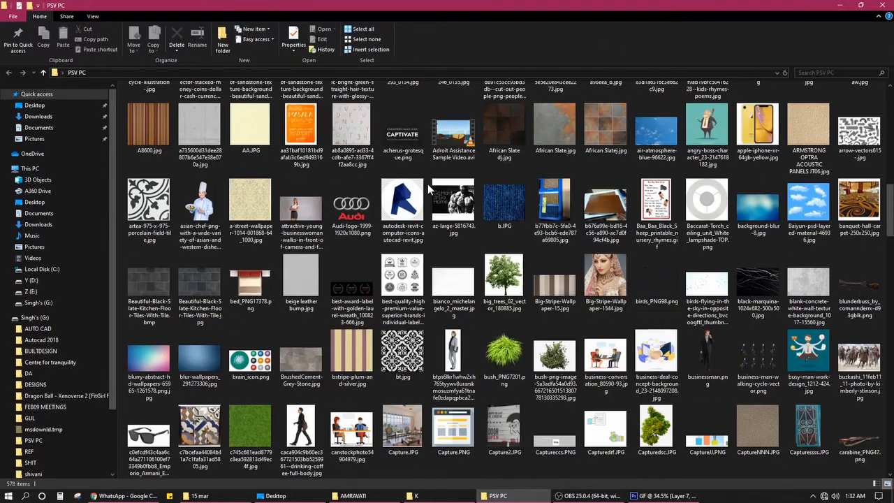
pyautogui.scroll(-10, 439, 183)
pyautogui.scroll(-5, 440, 183)
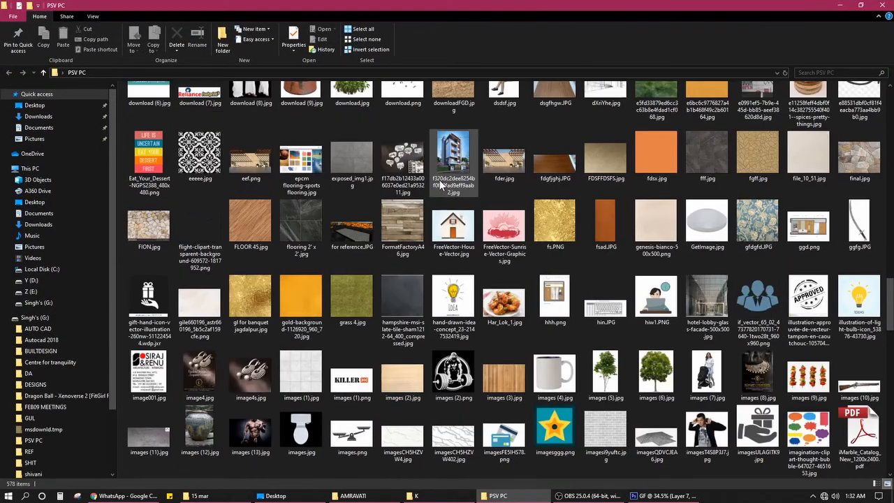
pyautogui.scroll(-5, 491, 160)
pyautogui.scroll(-10, 491, 160)
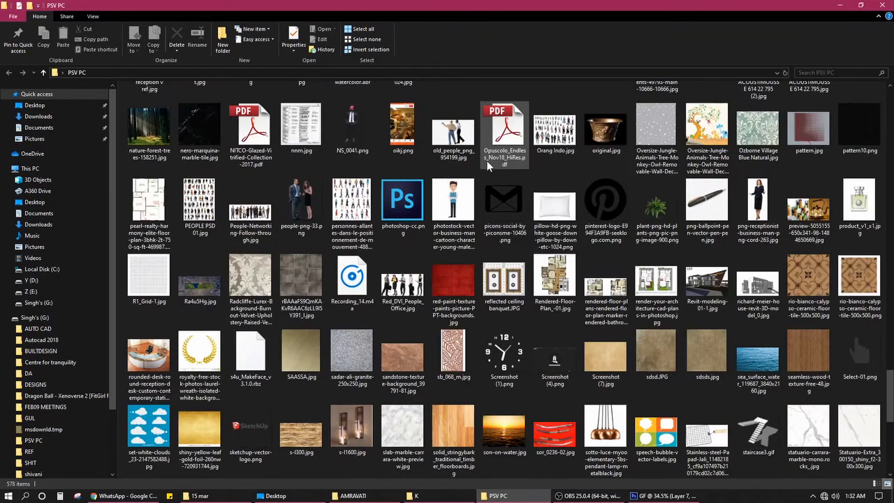
pyautogui.scroll(-5, 486, 161)
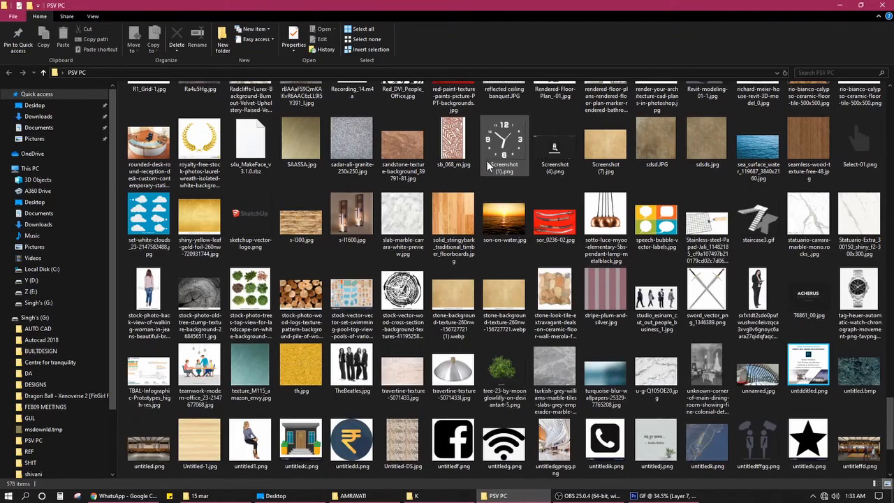
pyautogui.scroll(-3, 489, 166)
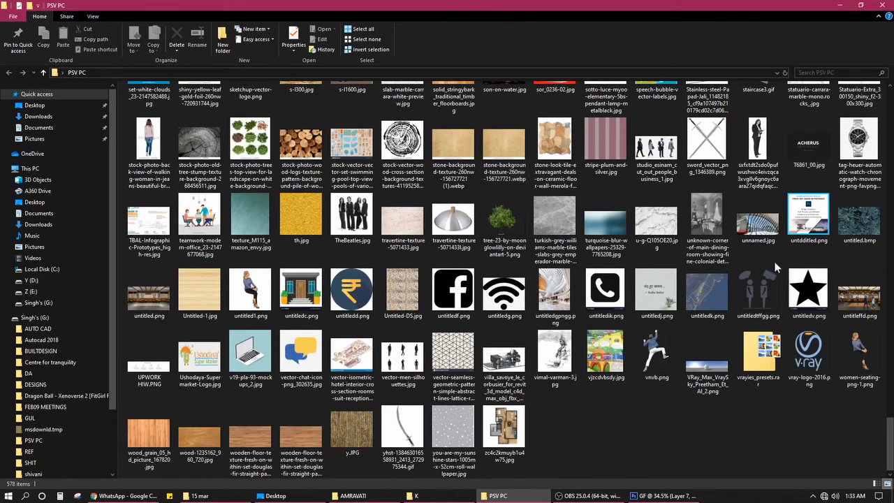
pyautogui.scroll(4, 494, 292)
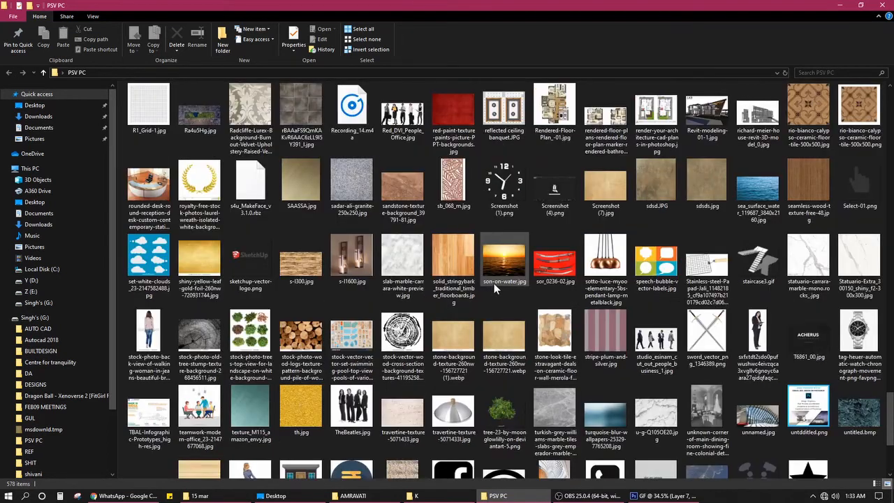
pyautogui.scroll(5, 496, 286)
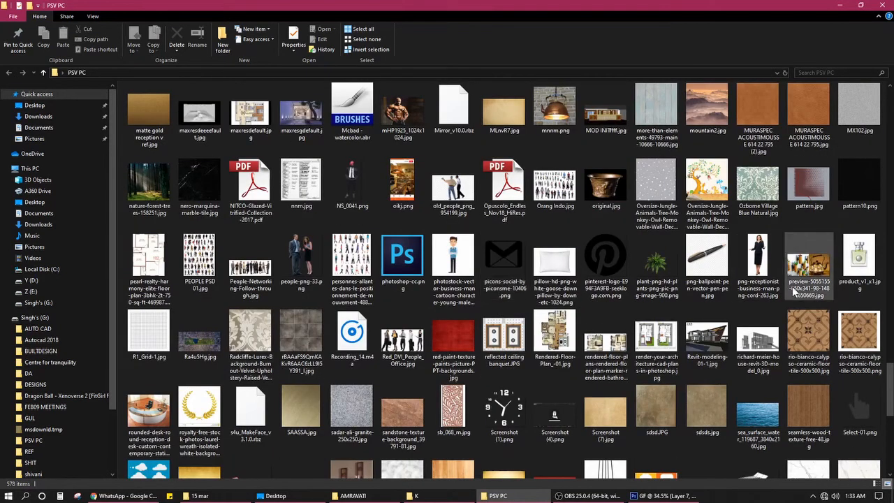
pyautogui.scroll(5, 418, 315)
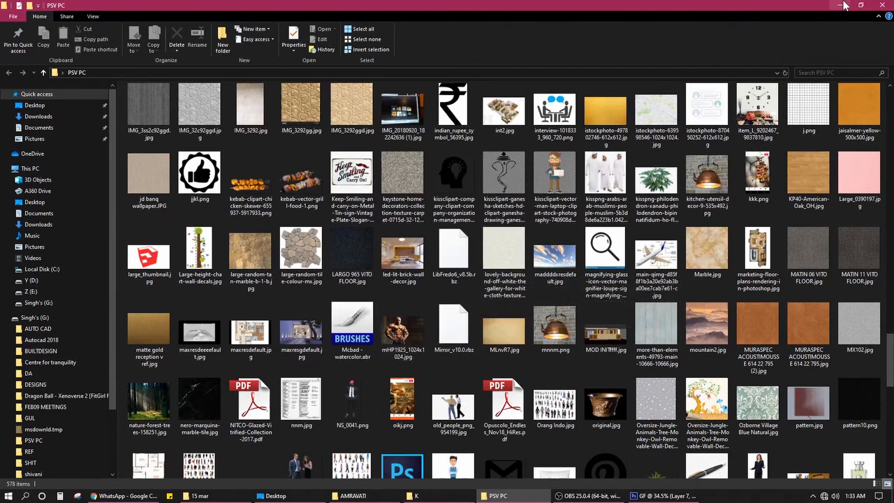
# Open the Marble.jpg texture from the PSV PC folder as a separate document in Photoshop.
pyautogui.click(709, 251)
pyautogui.moveTo(709, 252); pyautogui.dragTo(271, 30)
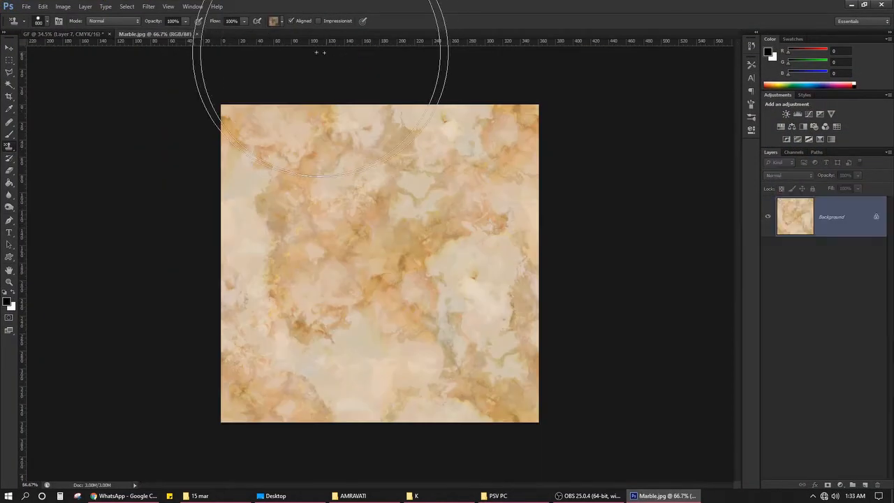
pyautogui.click(275, 24)
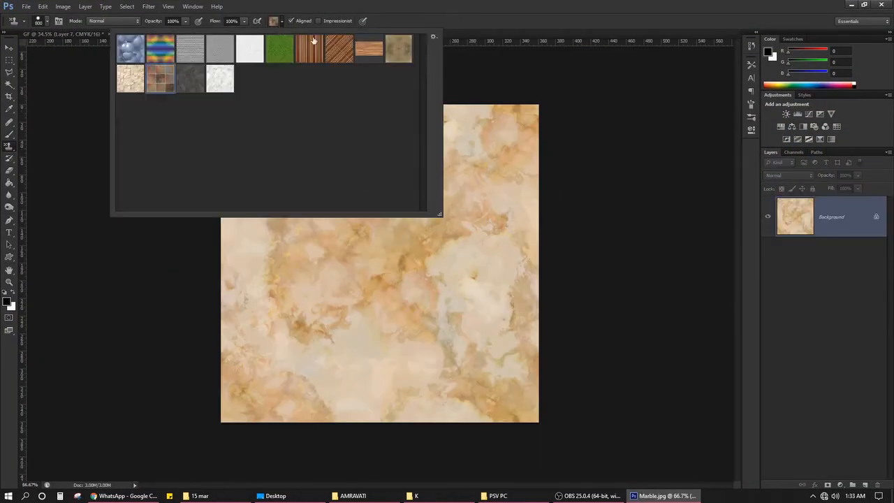
pyautogui.click(545, 80)
pyautogui.hotkey('ctrl', 'z')
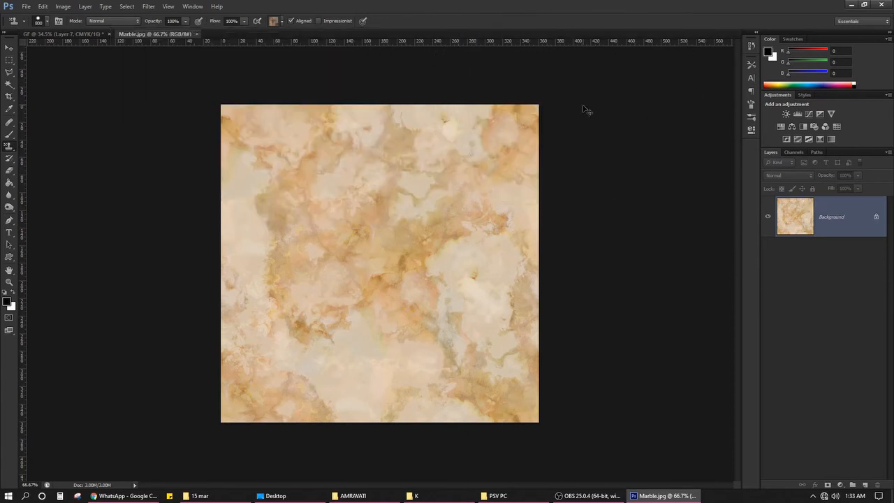
# Select the entire marble image and define it as a brush preset named Marble.jpg.
pyautogui.press('m')
pyautogui.hotkey('ctrl', 'a')
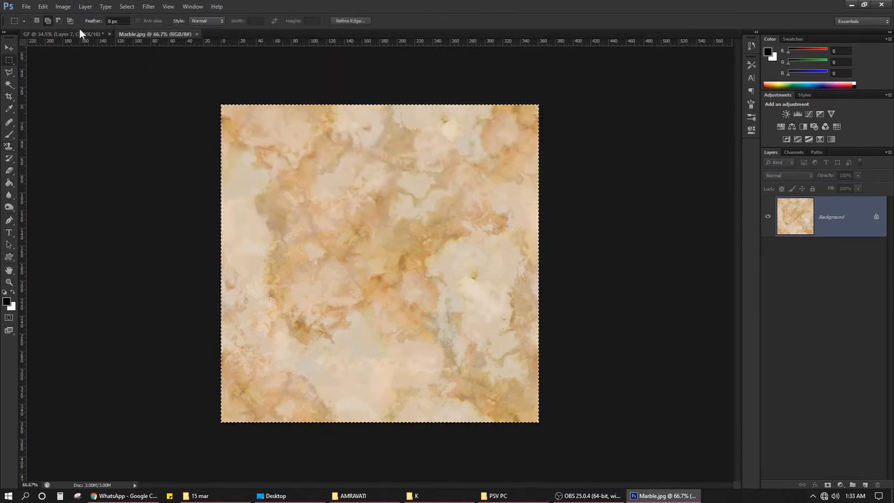
pyautogui.click(43, 6)
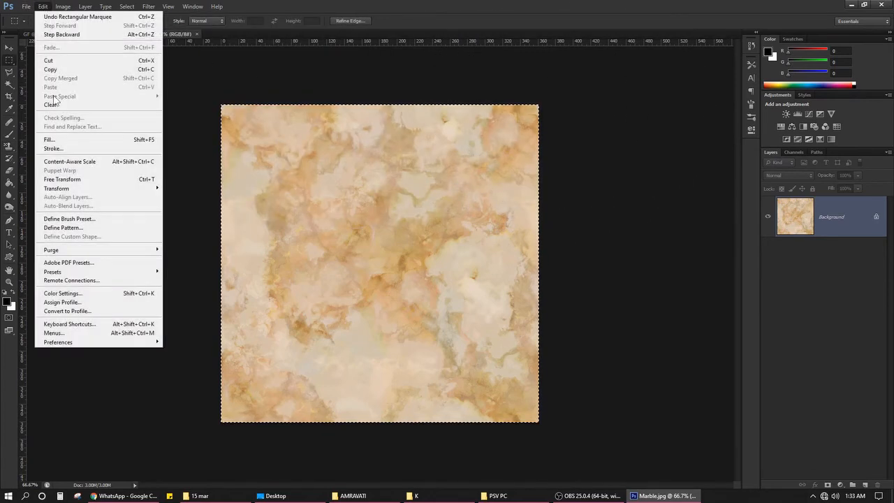
pyautogui.click(97, 221)
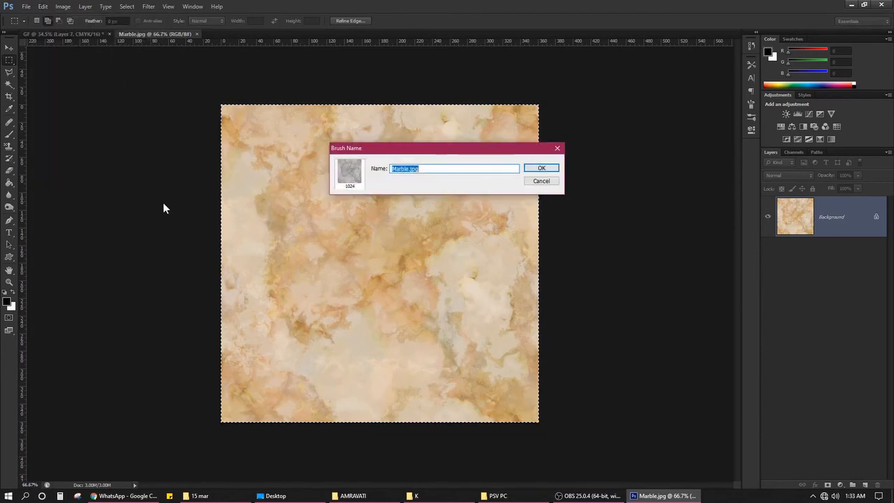
pyautogui.press('Return')
# Define the selected marble image as a pattern named Marble.jpg and clear the selection.
pyautogui.click(43, 7)
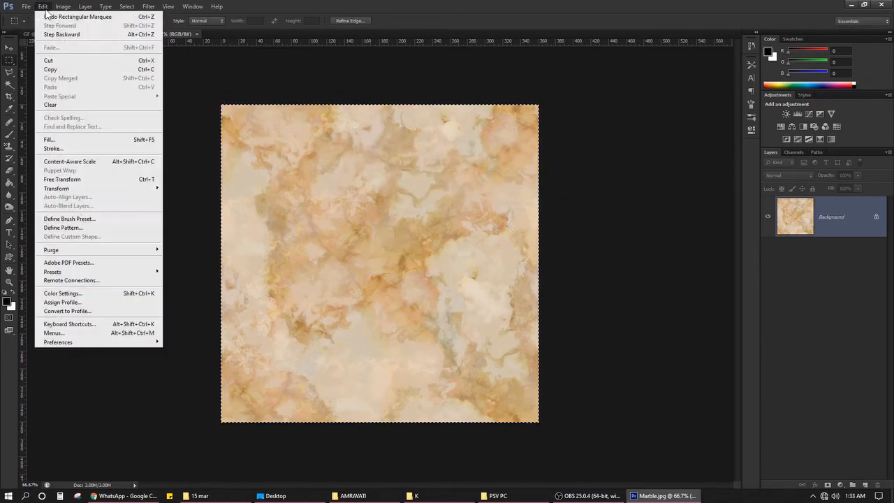
pyautogui.click(70, 228)
pyautogui.click(548, 168)
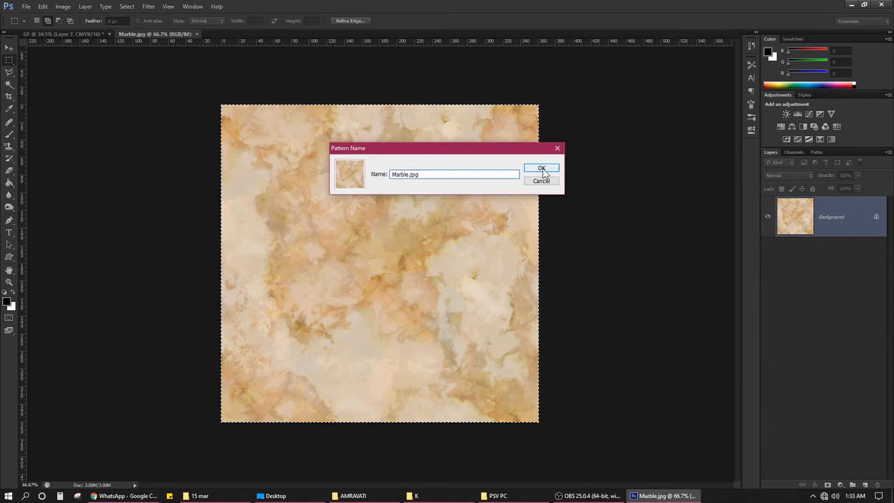
pyautogui.hotkey('ctrl', 'd')
pyautogui.press('v')
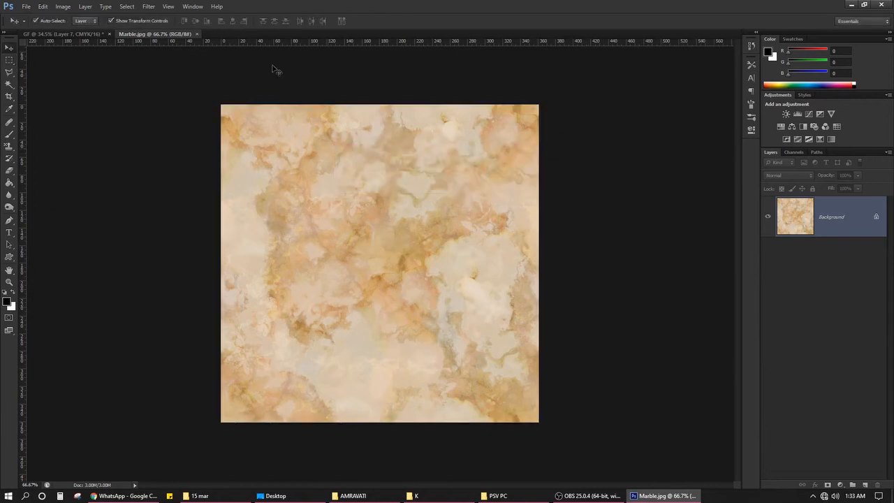
# Return to the GF plan, paint both selected bathroom floors on Layer 7 with the Marble.jpg pattern using the Pattern Stamp, and deselect.
pyautogui.click(36, 33)
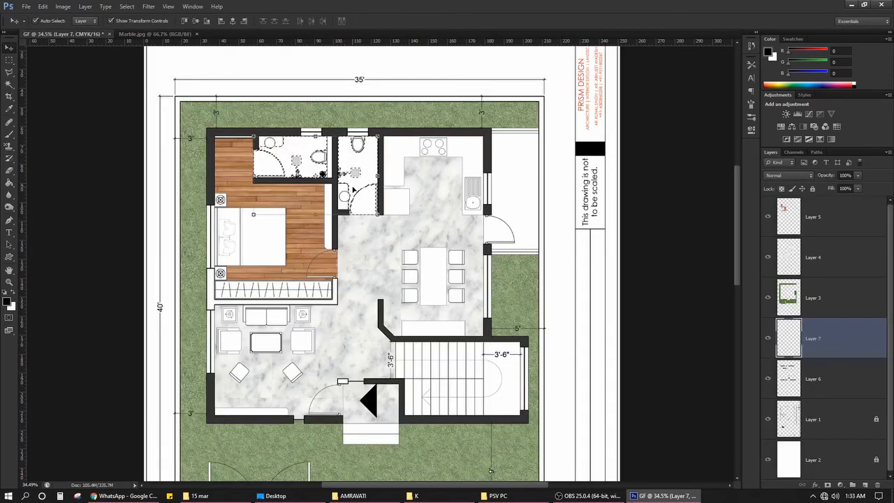
pyautogui.press('w')
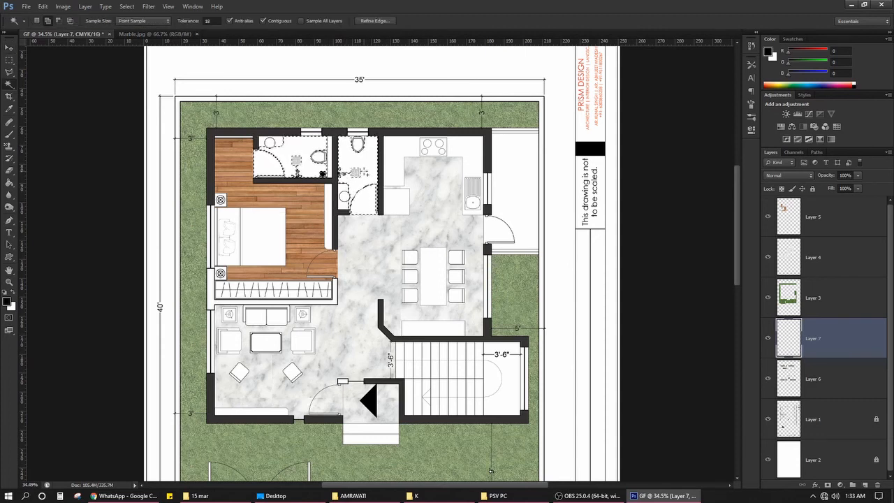
pyautogui.press('s')
pyautogui.click(279, 20)
pyautogui.doubleClick(256, 70)
pyautogui.moveTo(275, 148)
pyautogui.mouseDown()
pyautogui.moveTo(250, 155)
pyautogui.moveTo(349, 233)
pyautogui.mouseUp()
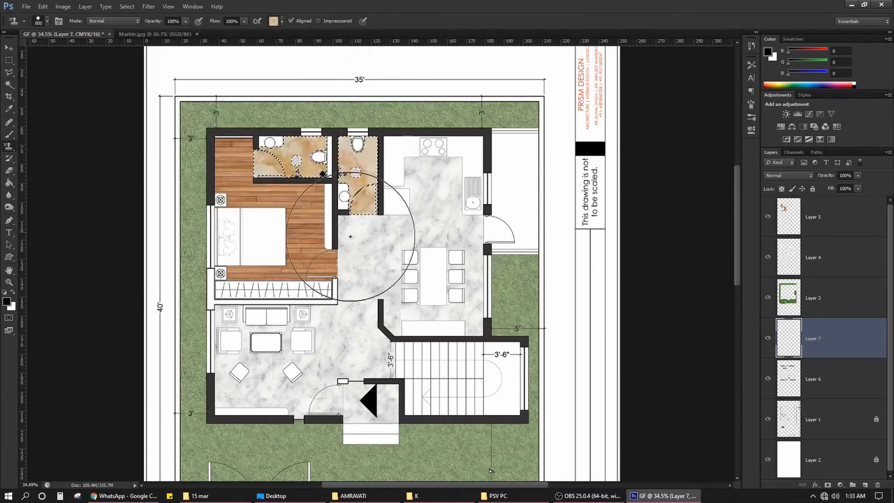
pyautogui.hotkey('ctrl', 'd')
pyautogui.press('v')
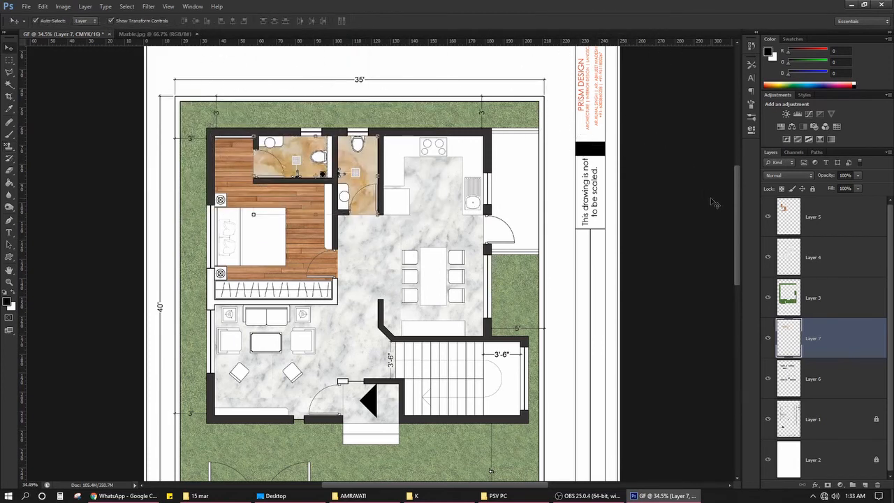
# Select the open area outside the kitchen, including its door swing, and the front entrance steps from Layer 1 with the Magic Wand.
pyautogui.click(536, 178)
pyautogui.press('w')
pyautogui.click(840, 384)
pyautogui.click(816, 413)
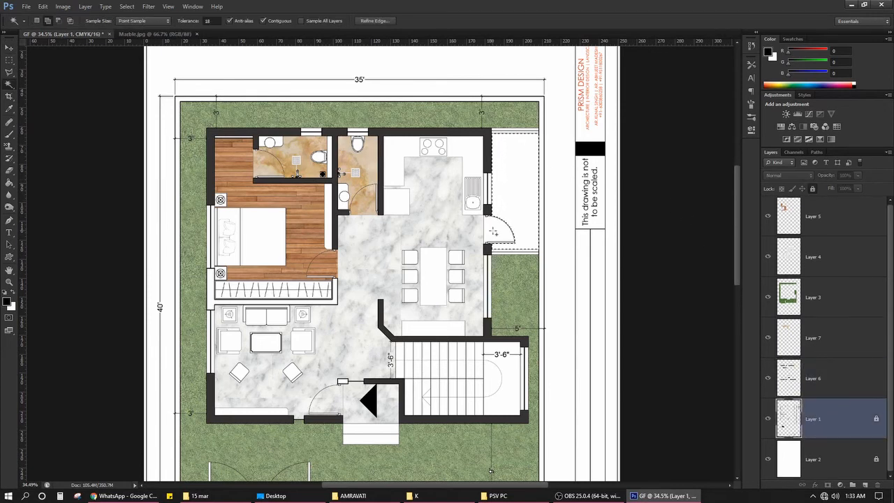
pyautogui.scroll(-1, 351, 177)
pyautogui.scroll(2, 382, 416)
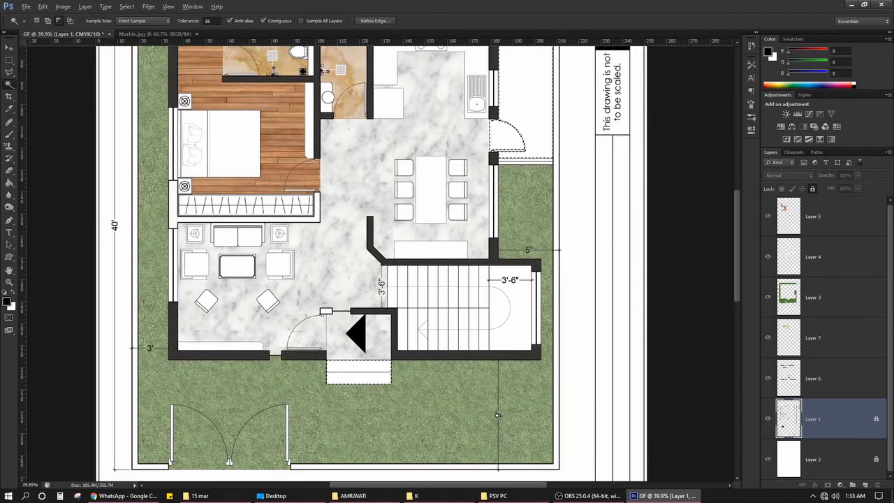
pyautogui.scroll(-1, 347, 391)
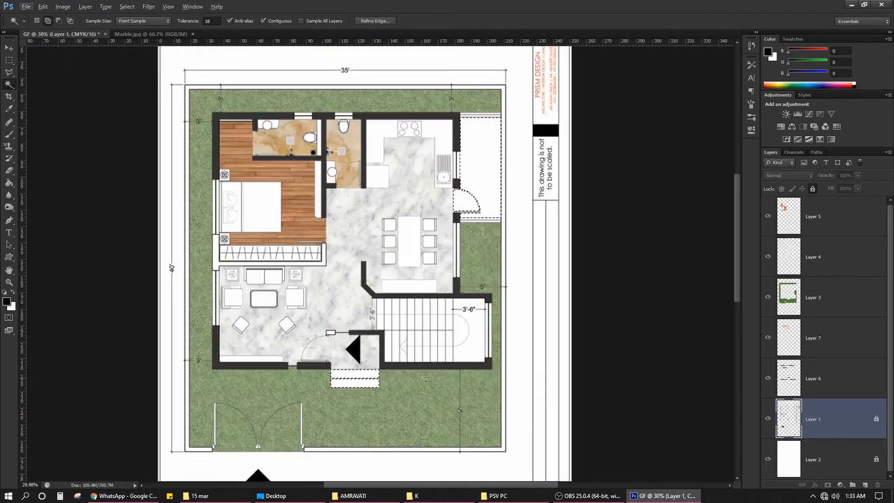
# Add a new layer above Layer 1 and stamp the brown square tile pattern over the selected kitchen-side area and entrance steps.
pyautogui.click(862, 484)
pyautogui.press('s')
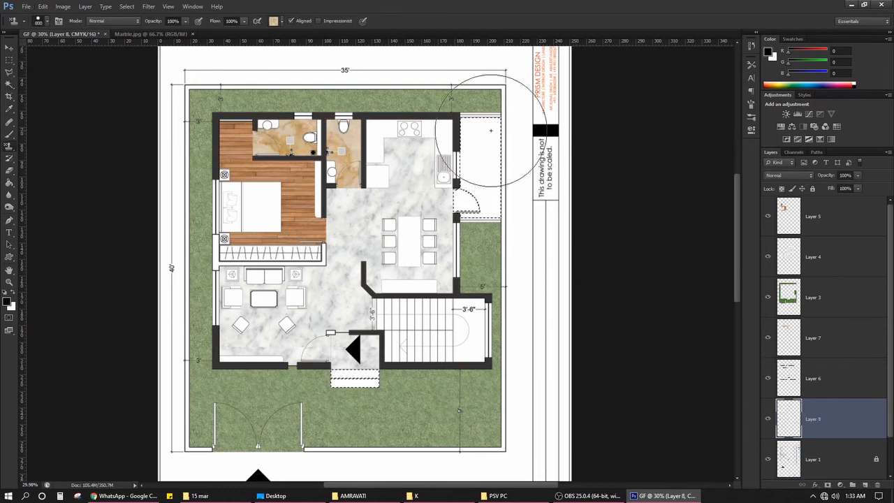
pyautogui.click(273, 22)
pyautogui.click(162, 90)
pyautogui.press('Return')
pyautogui.moveTo(459, 106); pyautogui.dragTo(468, 287)
pyautogui.moveTo(382, 352); pyautogui.dragTo(304, 372)
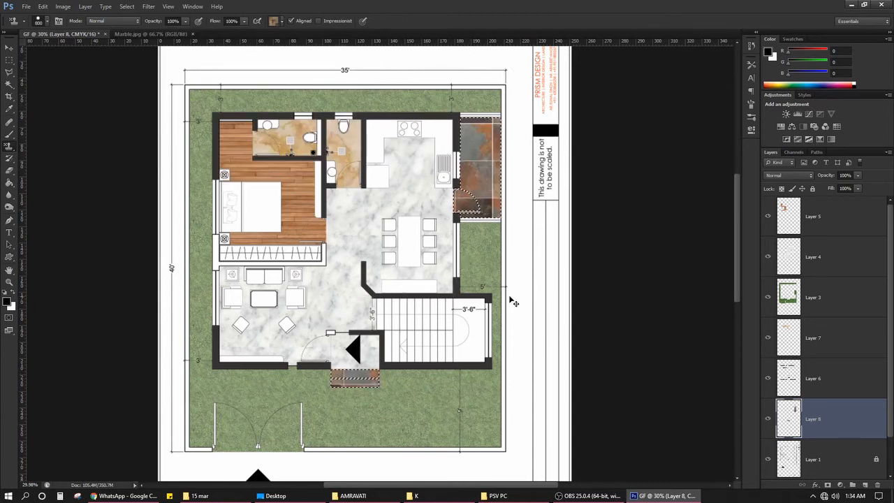
# Undo the brown tiles on the entrance steps, stamp the steps with the dark grey tile pattern instead, and clear the selection.
pyautogui.hotkey('ctrl', 'd')
pyautogui.press('c')
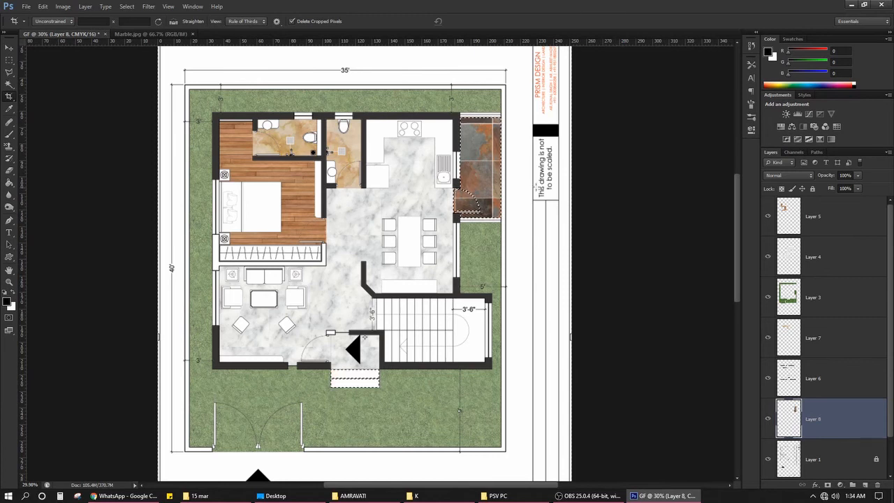
pyautogui.press('s')
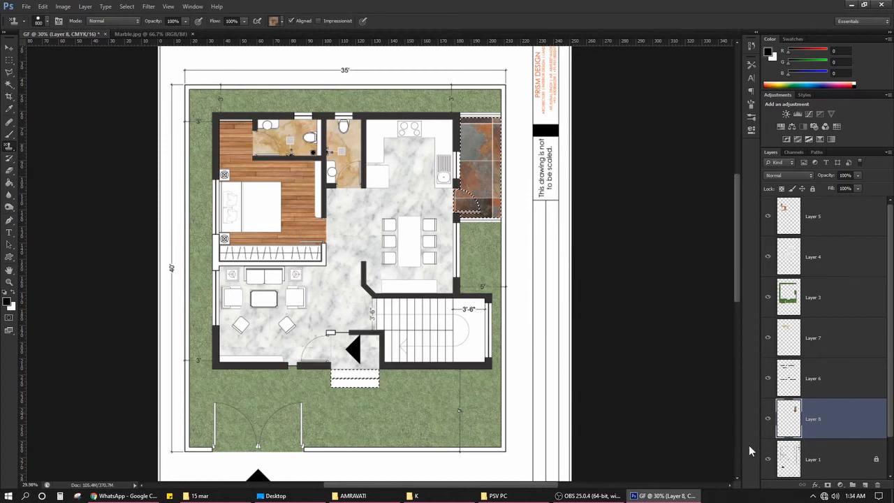
pyautogui.click(277, 22)
pyautogui.doubleClick(198, 89)
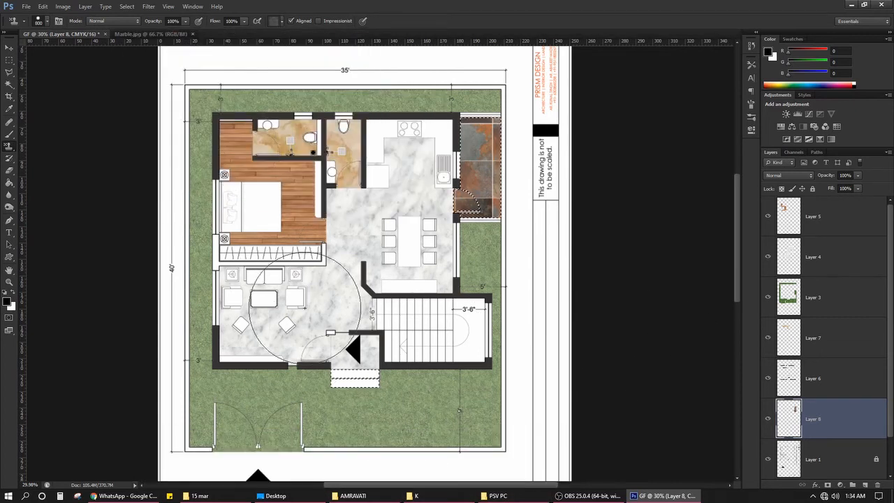
pyautogui.moveTo(334, 373); pyautogui.dragTo(377, 384)
pyautogui.press('v')
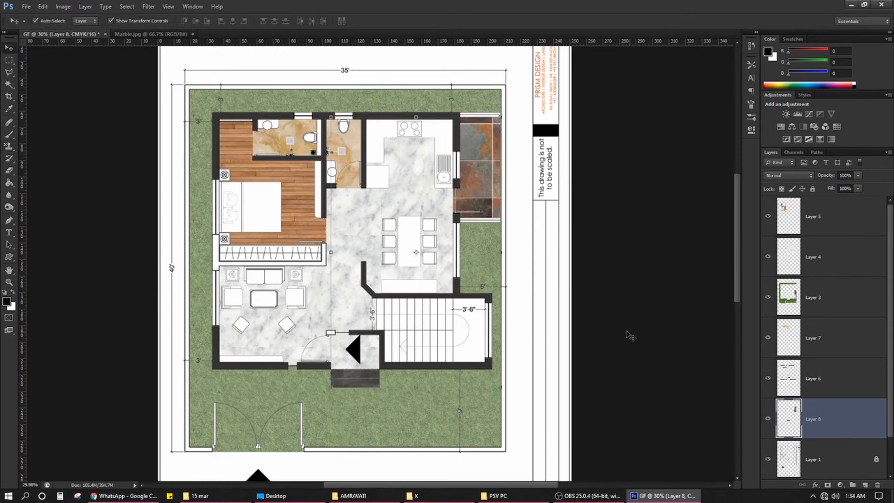
# Try selecting the marble at the front entrance on Layer 4 with the Magic Wand, and clear the selection.
pyautogui.click(642, 340)
pyautogui.scroll(5, 397, 400)
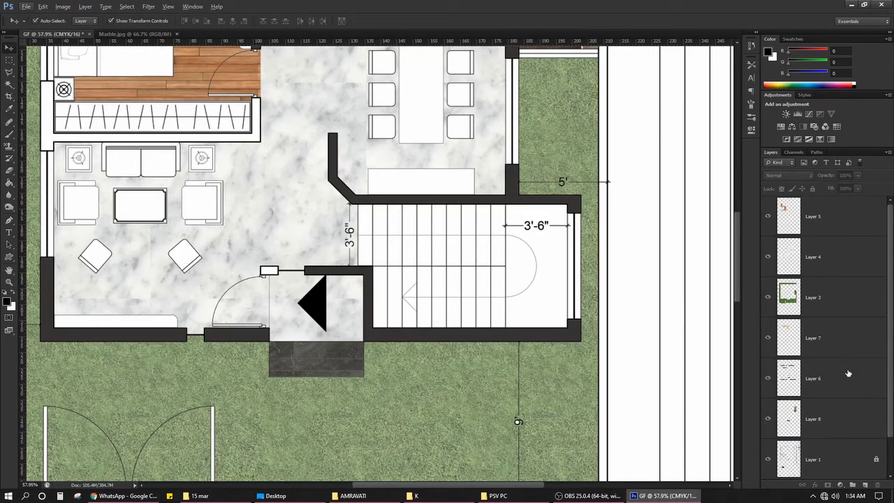
pyautogui.click(845, 265)
pyautogui.press('w')
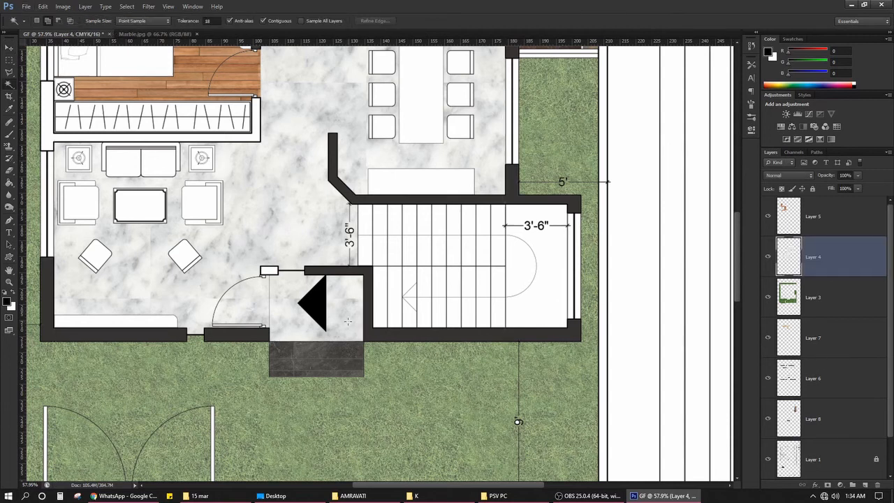
pyautogui.click(292, 299)
pyautogui.hotkey('ctrl', 'd')
pyautogui.press('v')
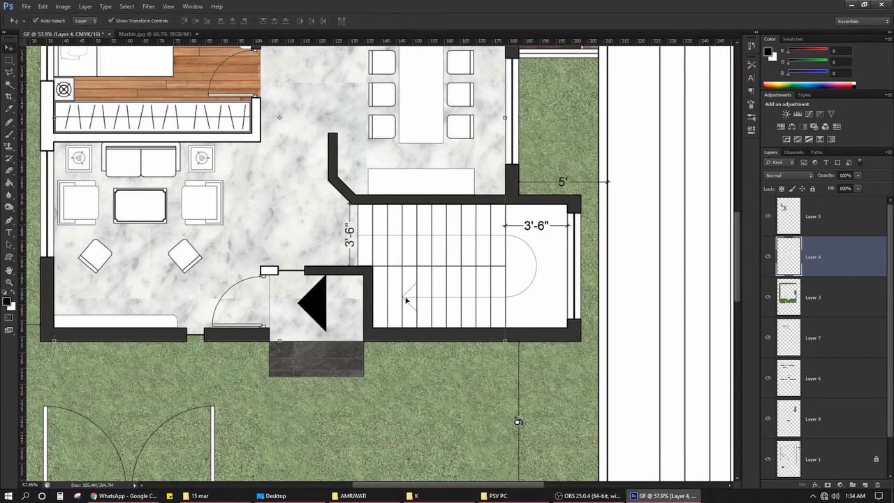
# Select the front entrance porch area from Layer 1 with the Magic Wand.
pyautogui.click(830, 420)
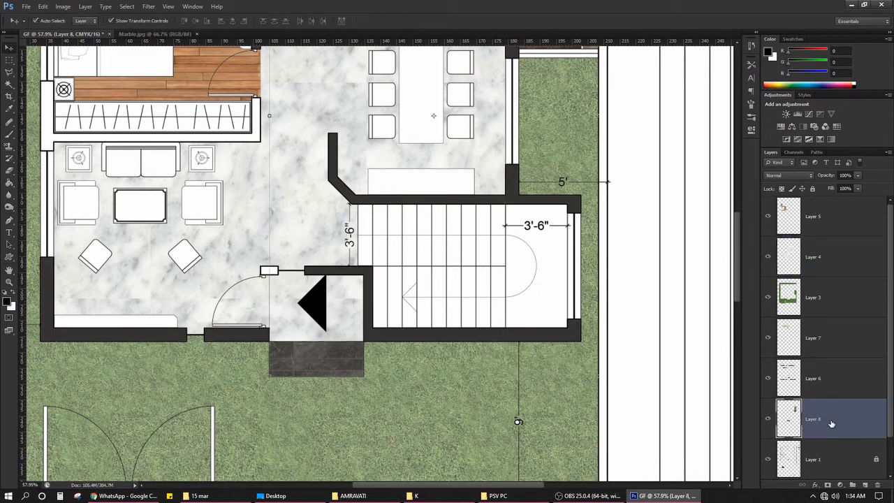
pyautogui.click(856, 380)
pyautogui.click(847, 432)
pyautogui.click(832, 459)
pyautogui.press('w')
pyautogui.click(345, 325)
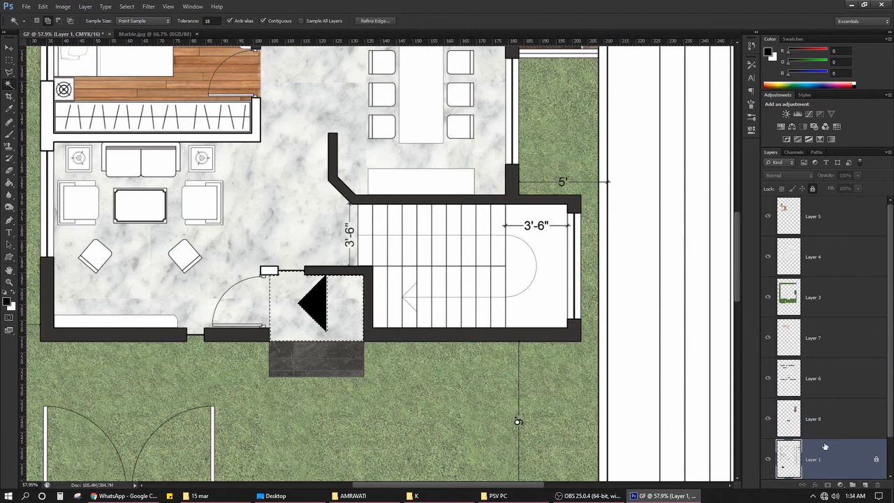
# Move the entrance step tile layer, Layer 8, to the top of the layer stack.
pyautogui.press('v')
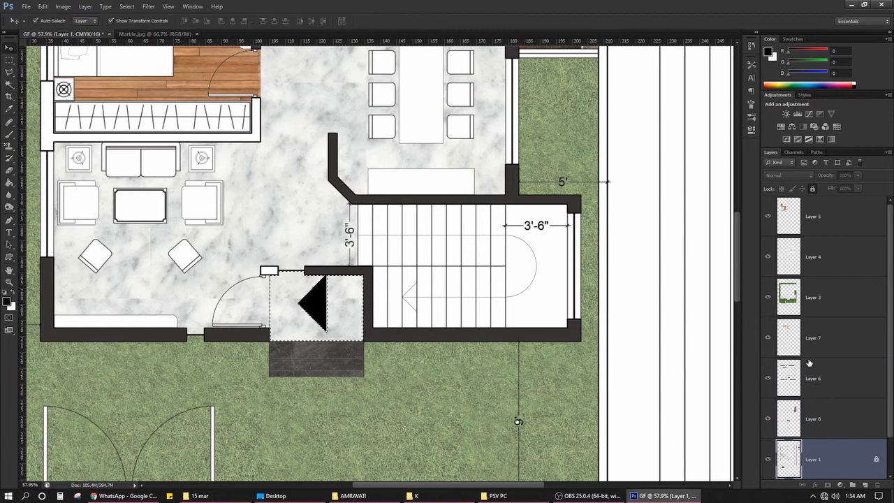
pyautogui.click(335, 368)
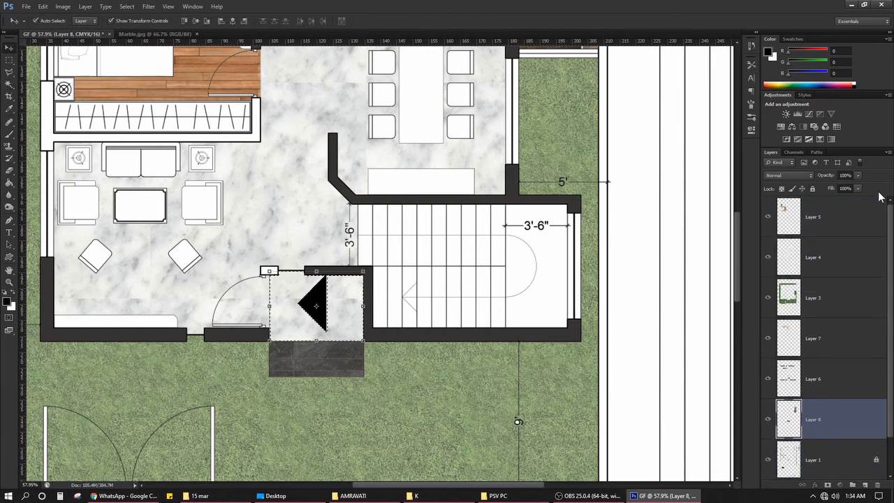
pyautogui.moveTo(848, 392); pyautogui.dragTo(859, 209)
# Stamp the dark grey tile pattern over the selected entrance porch on Layer 8 and clear the selection.
pyautogui.press('b')
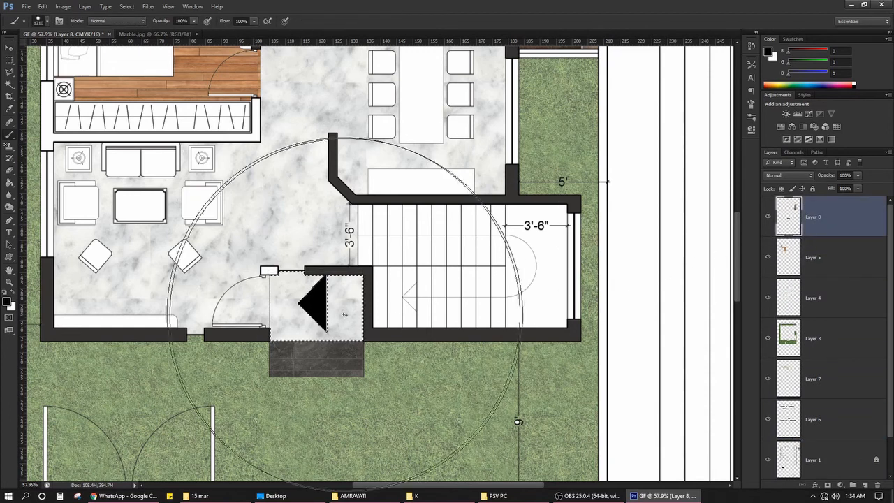
pyautogui.click(331, 309)
pyautogui.hotkey('ctrl', 'z')
pyautogui.press('s')
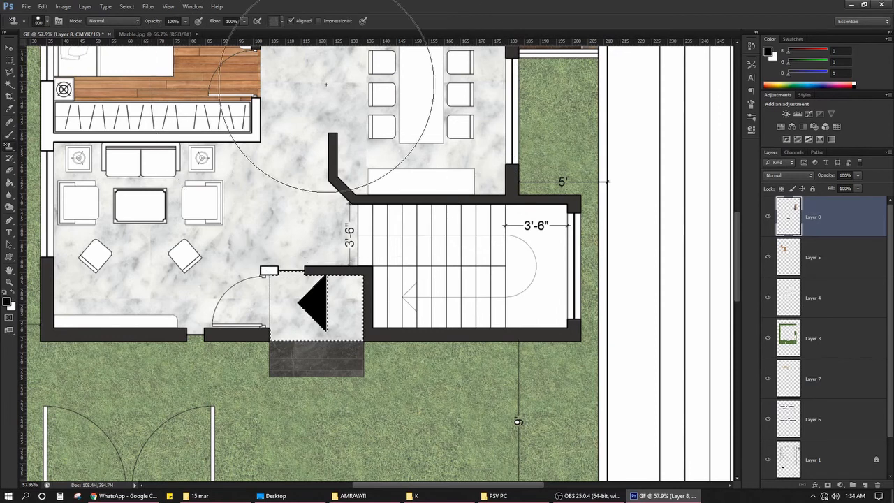
pyautogui.moveTo(296, 278); pyautogui.dragTo(567, 298)
pyautogui.hotkey('ctrl', 'd')
pyautogui.press('v')
pyautogui.scroll(-3, 598, 318)
pyautogui.click(597, 318)
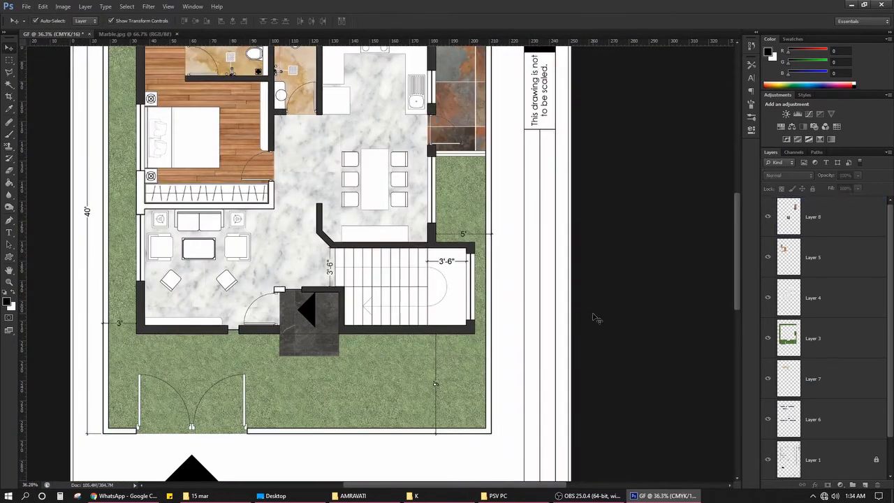
pyautogui.scroll(-2, 551, 350)
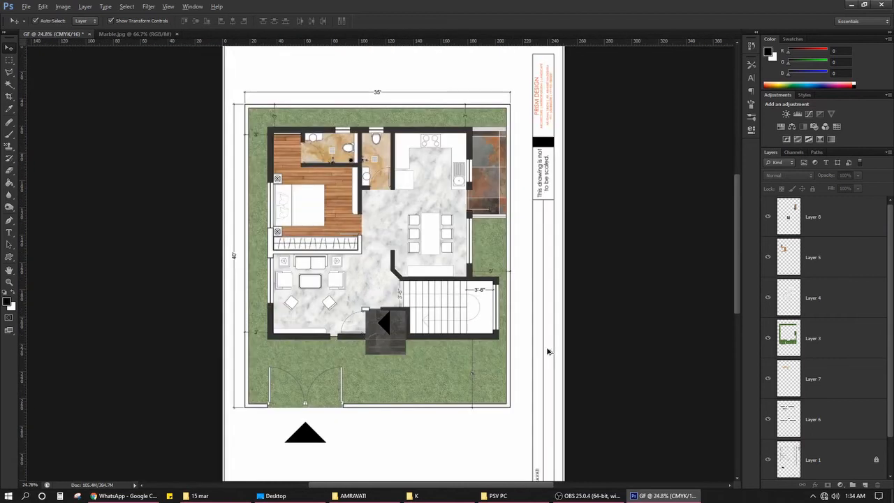
# Select the treads of the staircase's upper flight and the landing from Layer 1 with the Magic Wand.
pyautogui.scroll(3, 542, 359)
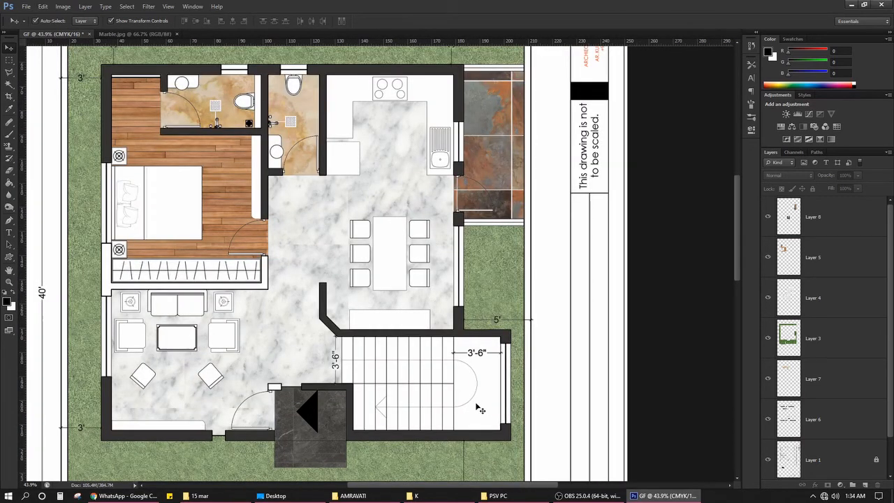
pyautogui.scroll(-1, 802, 335)
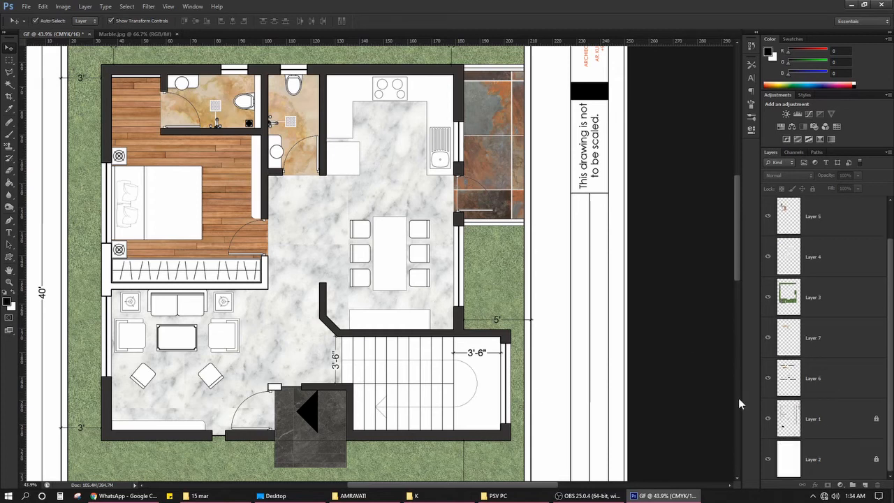
pyautogui.scroll(-1, 414, 317)
pyautogui.click(839, 390)
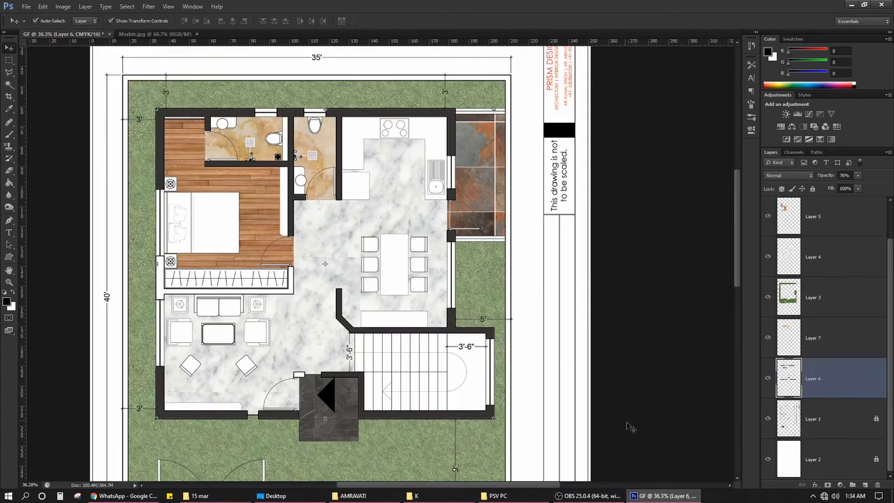
pyautogui.click(825, 418)
pyautogui.scroll(3, 461, 419)
pyautogui.hotkey('alt', 'w')
pyautogui.click(287, 293)
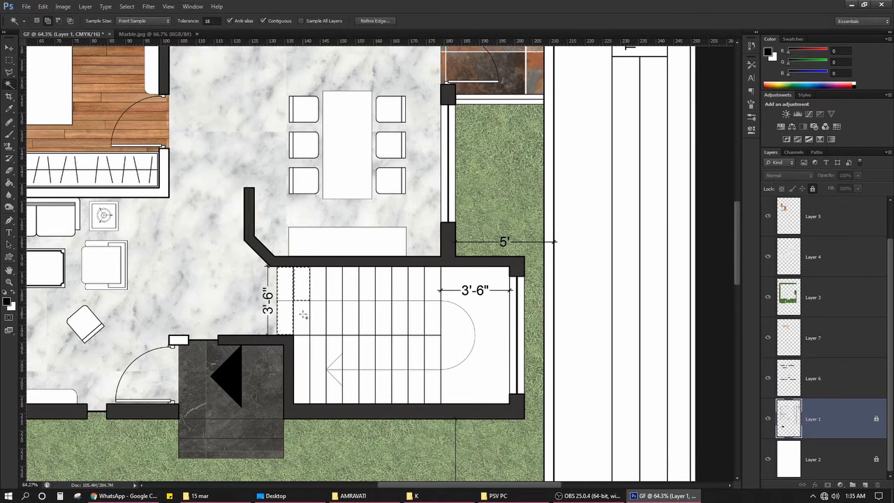
pyautogui.keyDown('shift'); pyautogui.click(335, 296); pyautogui.keyUp('shift')
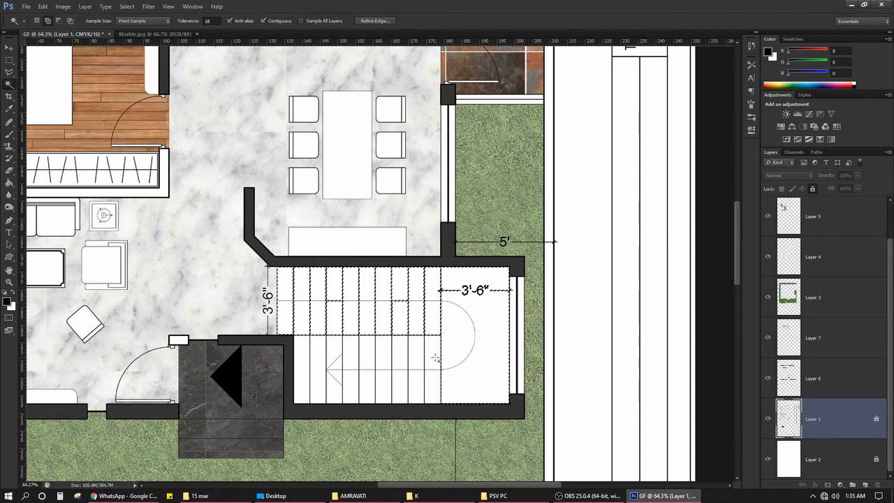
# Add the treads of the staircase's lower flight to the selection, including the pieces around the direction arrow.
pyautogui.keyDown('shift'); pyautogui.click(400, 360); pyautogui.keyUp('shift')
pyautogui.keyDown('shift'); pyautogui.click(383, 359); pyautogui.keyUp('shift')
pyautogui.keyDown('shift'); pyautogui.click(367, 356); pyautogui.keyUp('shift')
pyautogui.keyDown('shift'); pyautogui.click(351, 363); pyautogui.keyUp('shift')
pyautogui.keyDown('shift'); pyautogui.click(338, 381); pyautogui.keyUp('shift')
pyautogui.keyDown('shift'); pyautogui.click(334, 391); pyautogui.keyUp('shift')
pyautogui.keyDown('shift'); pyautogui.click(319, 388); pyautogui.keyUp('shift')
pyautogui.keyDown('shift'); pyautogui.click(302, 391); pyautogui.keyUp('shift')
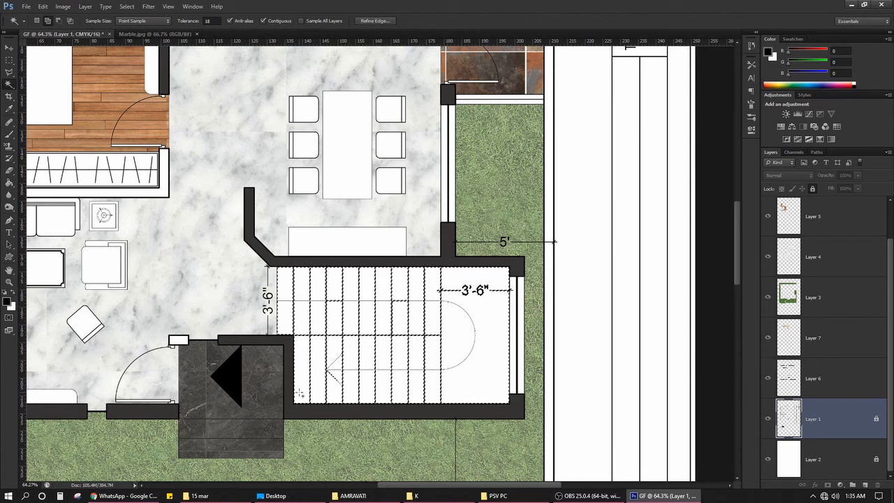
pyautogui.scroll(-2, 493, 373)
# Clear the staircase selection and add a new layer above Layer 1.
pyautogui.press('v')
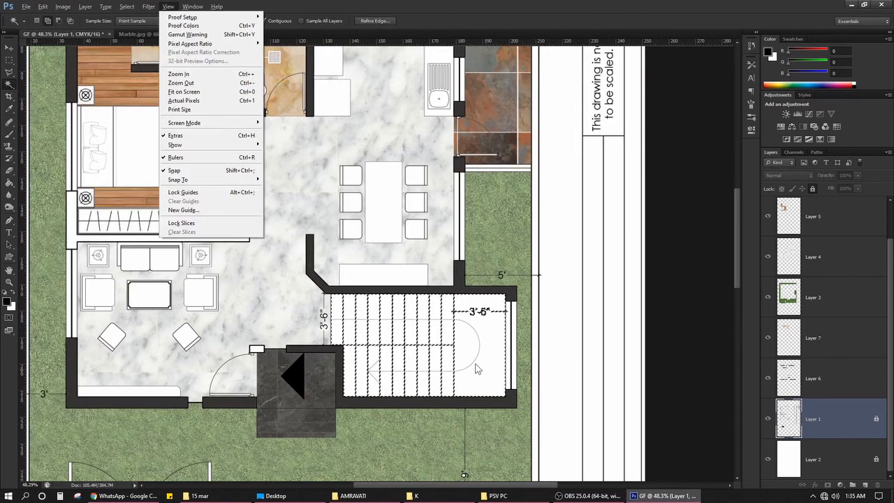
pyautogui.click(705, 331)
pyautogui.hotkey('ctrl', 'd')
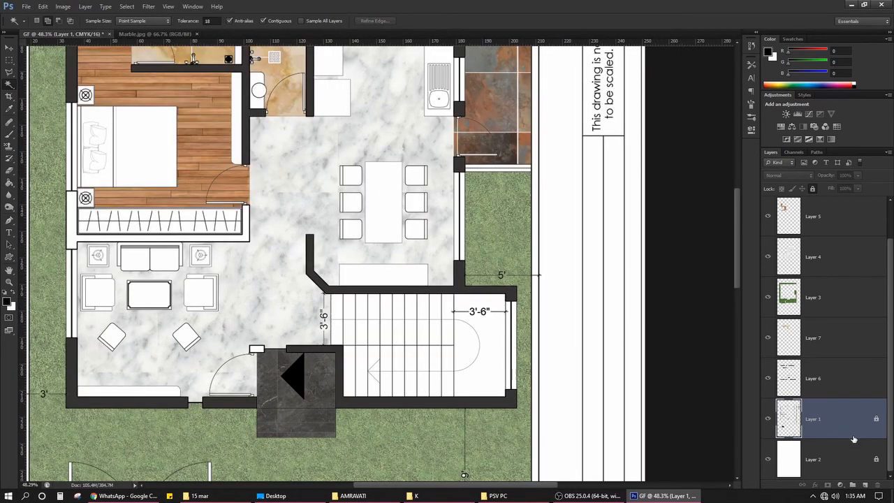
pyautogui.click(864, 484)
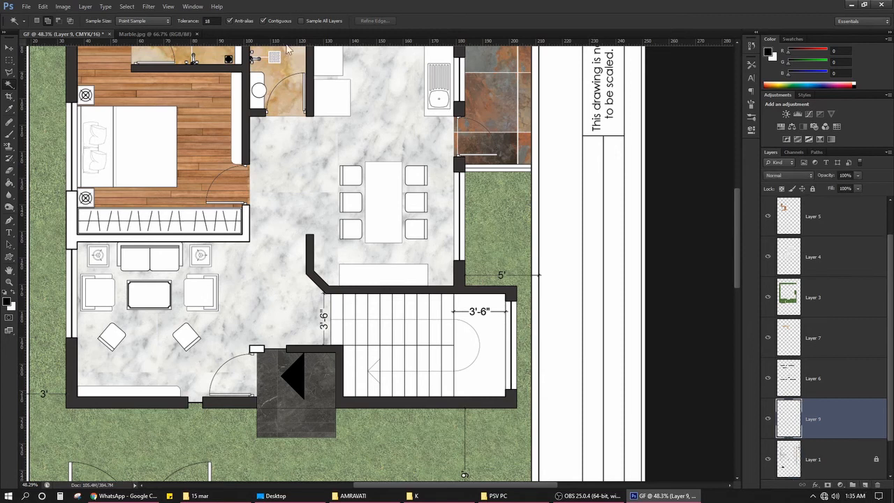
# Choose the off-white textured pattern for the Pattern Stamp tool.
pyautogui.press('v')
pyautogui.press('s')
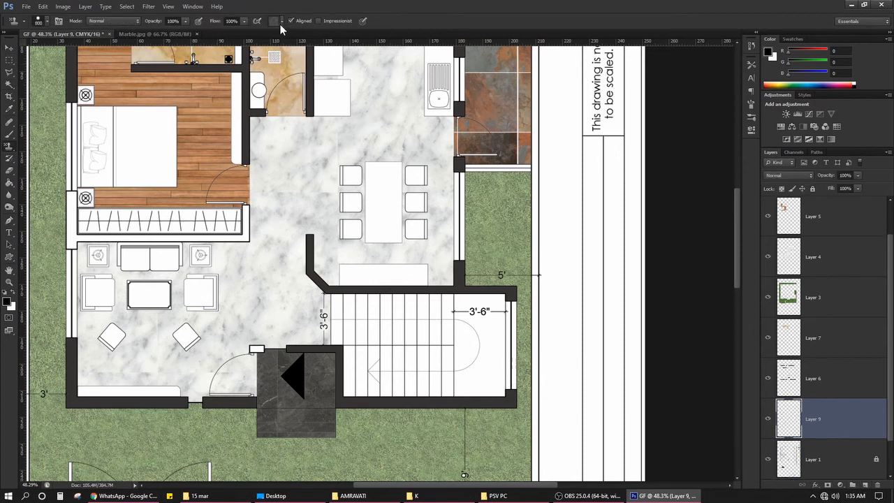
pyautogui.click(280, 22)
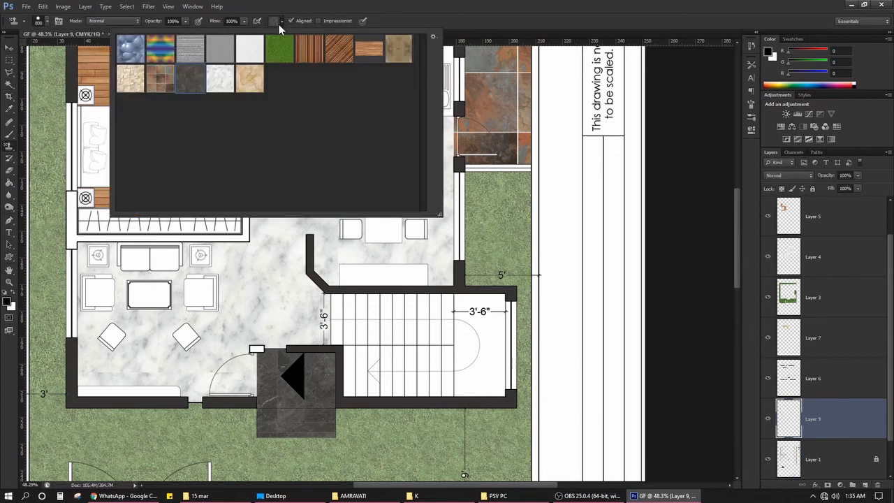
pyautogui.doubleClick(250, 51)
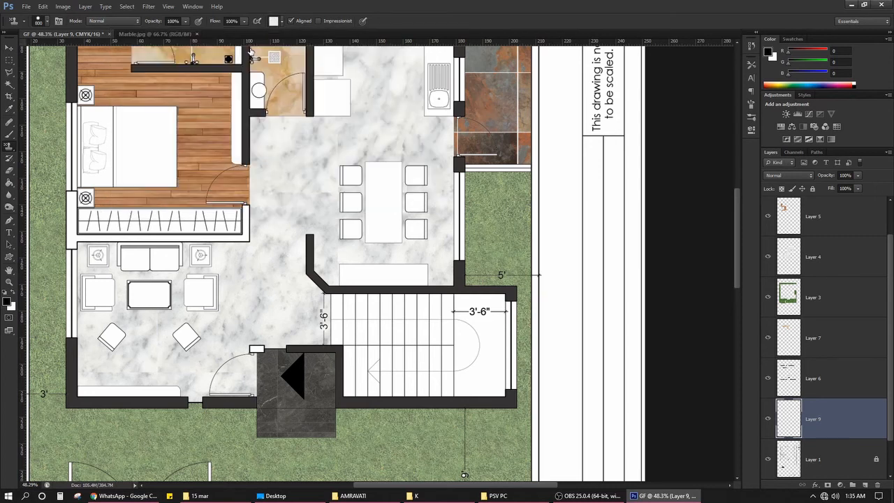
# Try stamping the off-white pattern over the staircase without a selection, and undo the stroke.
pyautogui.moveTo(398, 350)
pyautogui.mouseDown()
pyautogui.moveTo(359, 339)
pyautogui.moveTo(485, 338)
pyautogui.mouseUp()
pyautogui.hotkey('ctrl', 'z')
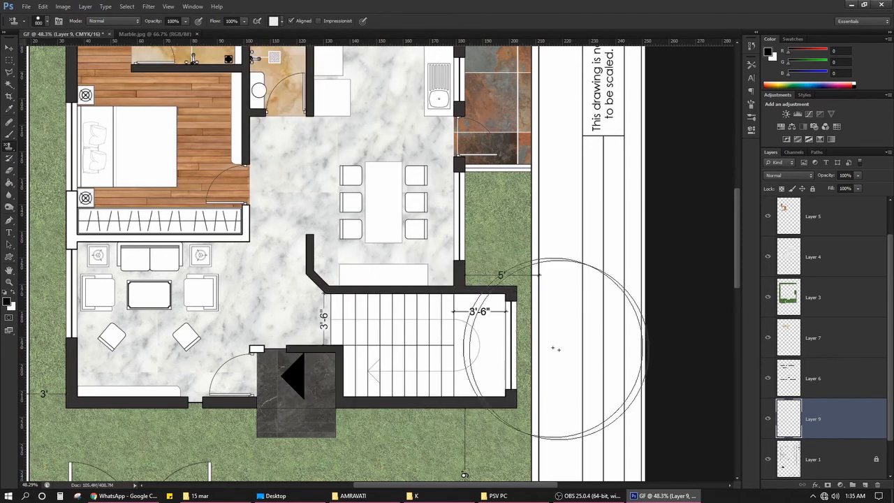
pyautogui.hotkey('ctrl', 'z')
pyautogui.hotkey('ctrl', 'z')
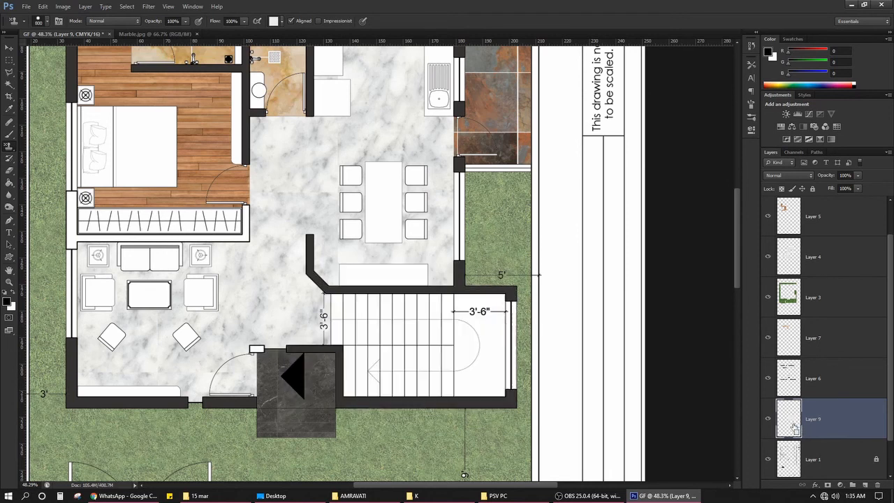
# Restore the staircase selection, stamp the off-white textured pattern over the treads and landing on Layer 9, and clear the selection.
pyautogui.hotkey('ctrl', 'alt', 'z')
pyautogui.hotkey('ctrl', 'alt', 'z')
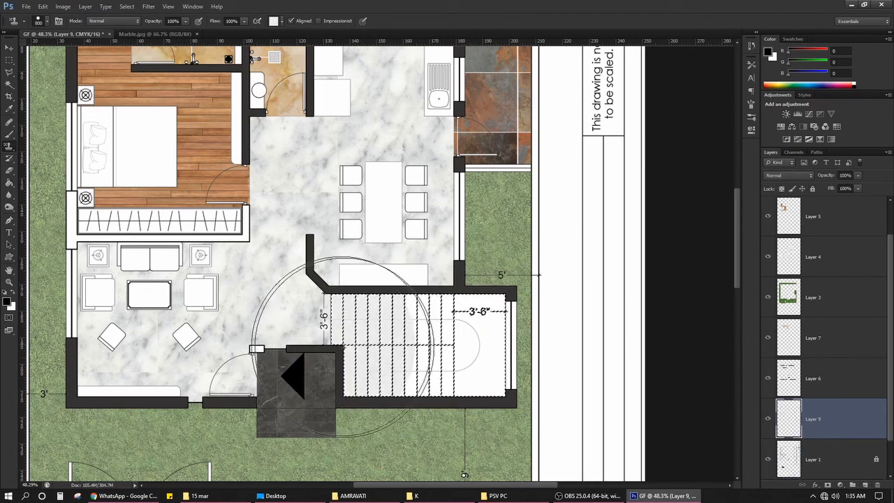
pyautogui.hotkey('ctrl', 'shift', 'z')
pyautogui.hotkey('ctrl', 'shift', 'z')
pyautogui.hotkey('ctrl', 'd')
pyautogui.press('v')
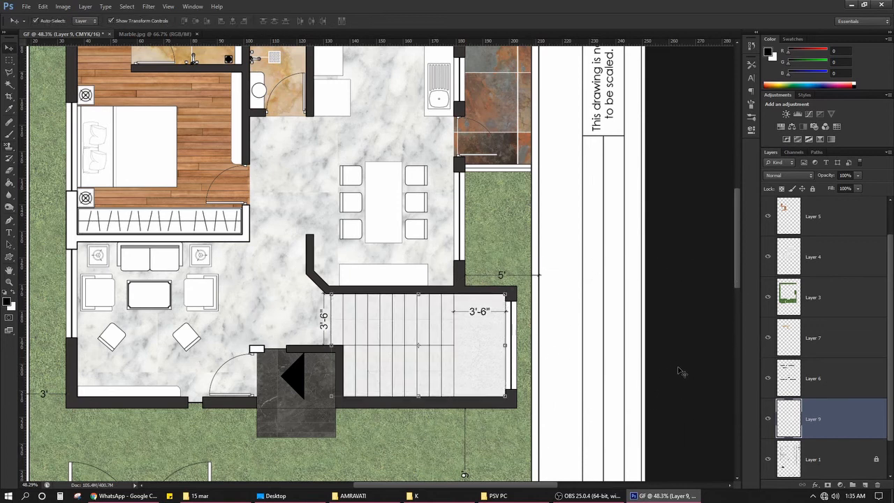
pyautogui.click(673, 377)
# Select the lower part of the plot's left boundary wall from Layer 1 with the Magic Wand.
pyautogui.scroll(-1, 403, 420)
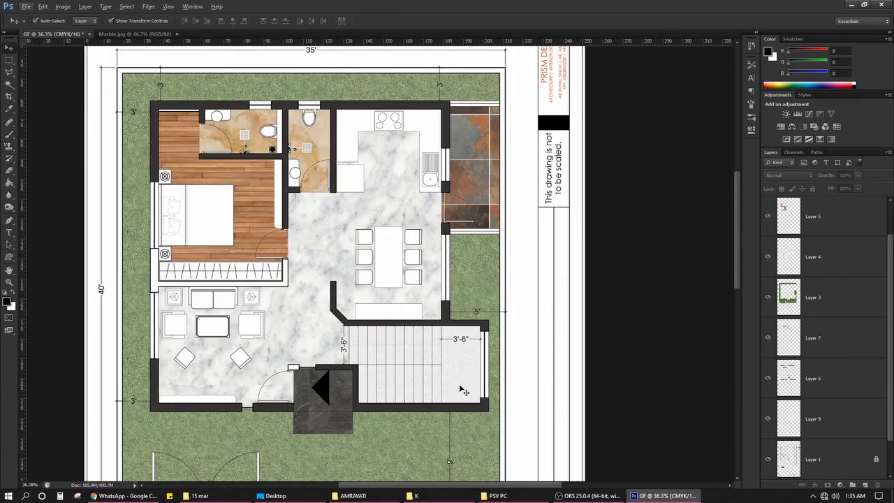
pyautogui.scroll(-1, 435, 367)
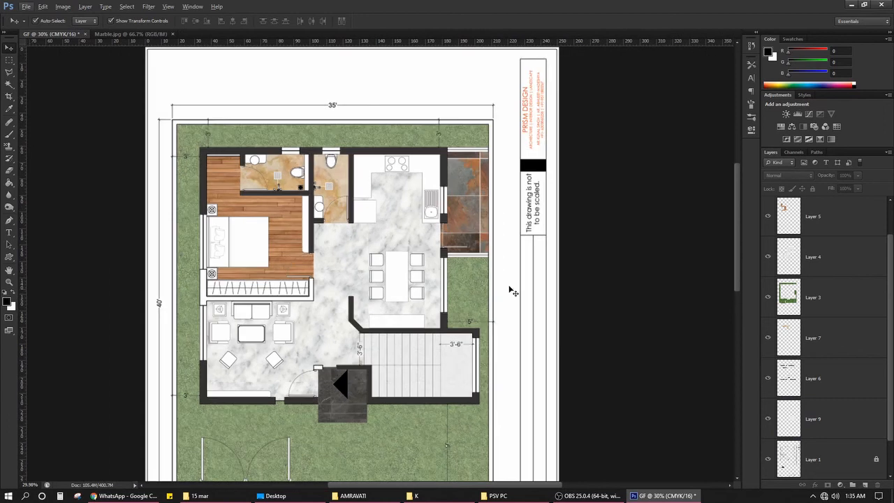
pyautogui.scroll(-1, 517, 281)
pyautogui.scroll(3, 388, 451)
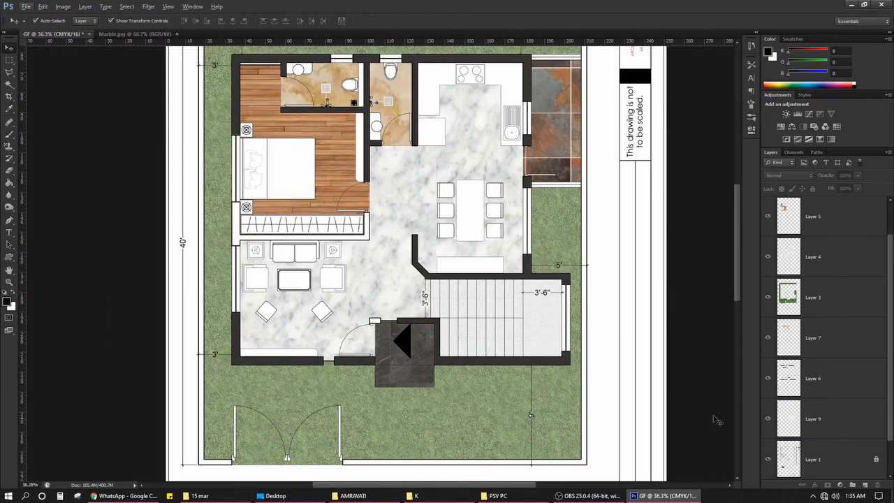
pyautogui.scroll(-1, 850, 426)
pyautogui.click(847, 434)
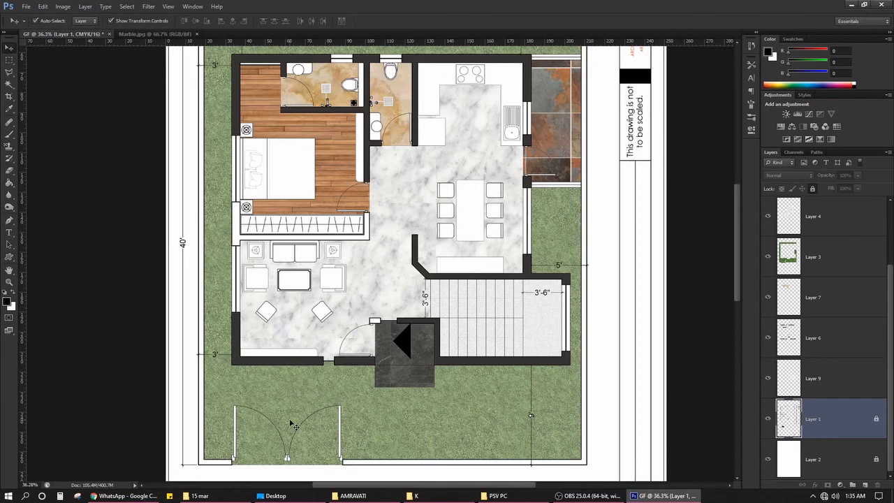
pyautogui.scroll(6, 179, 410)
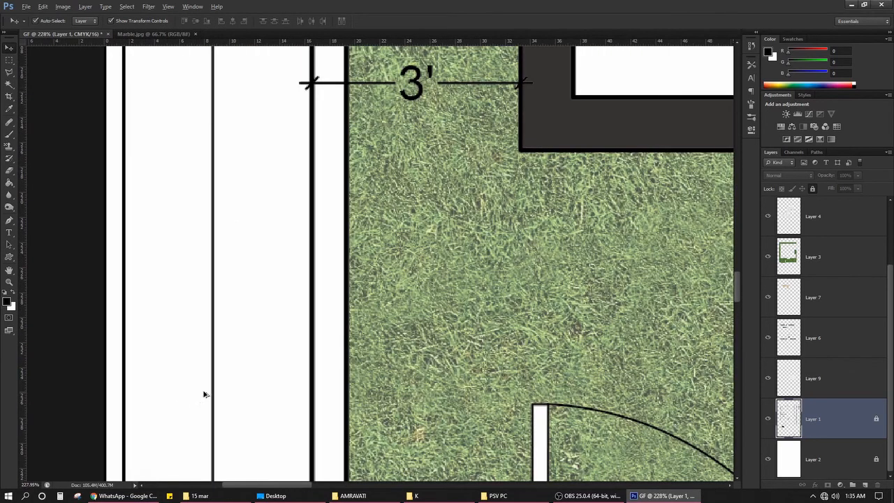
pyautogui.press('w')
pyautogui.hotkey('alt', 'w')
pyautogui.click(335, 373)
pyautogui.scroll(-3, 282, 309)
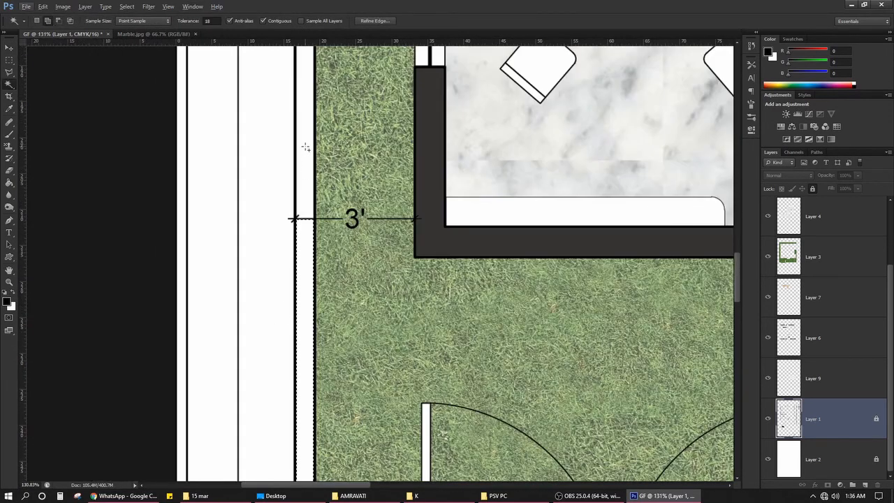
# Add the remaining boundary wall segments around the plot, including both sides of the gate, to the selection.
pyautogui.scroll(-4, 195, 255)
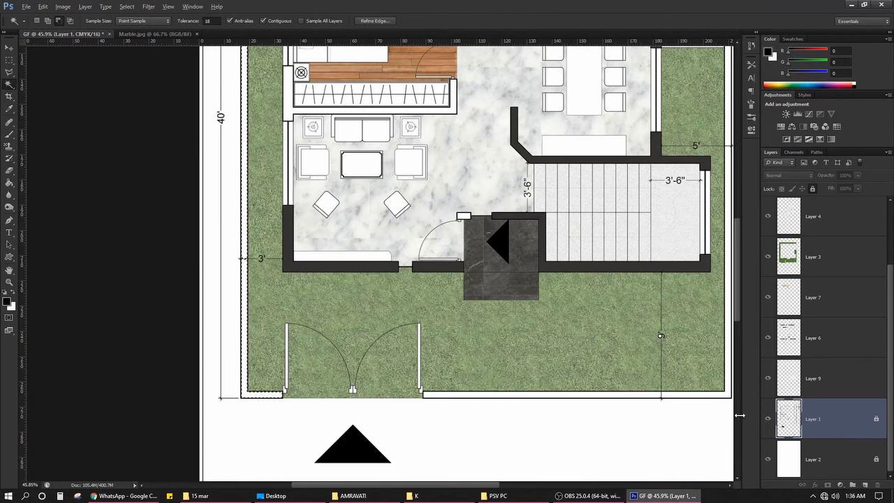
pyautogui.scroll(2, 628, 401)
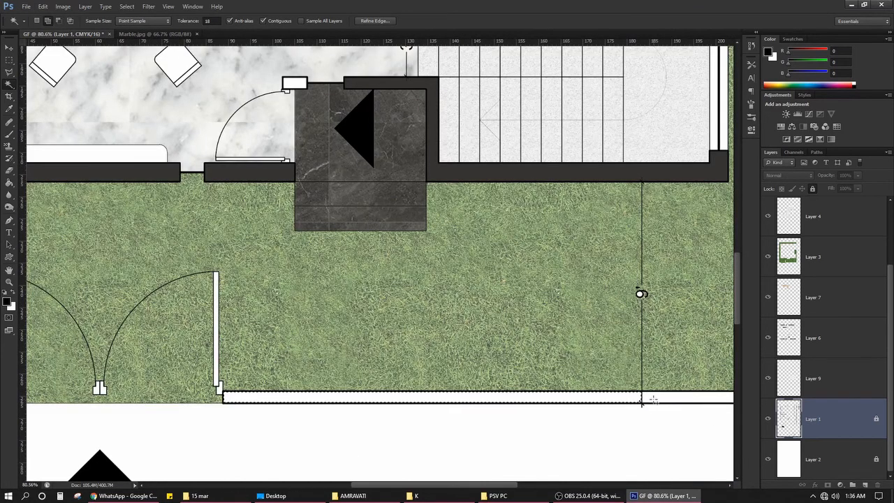
pyautogui.scroll(-4, 483, 439)
pyautogui.scroll(2, 599, 126)
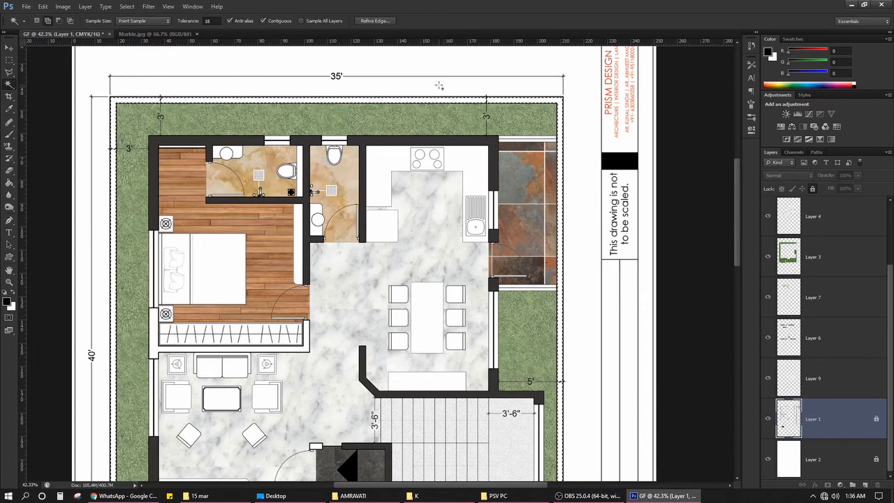
pyautogui.scroll(-2, 443, 88)
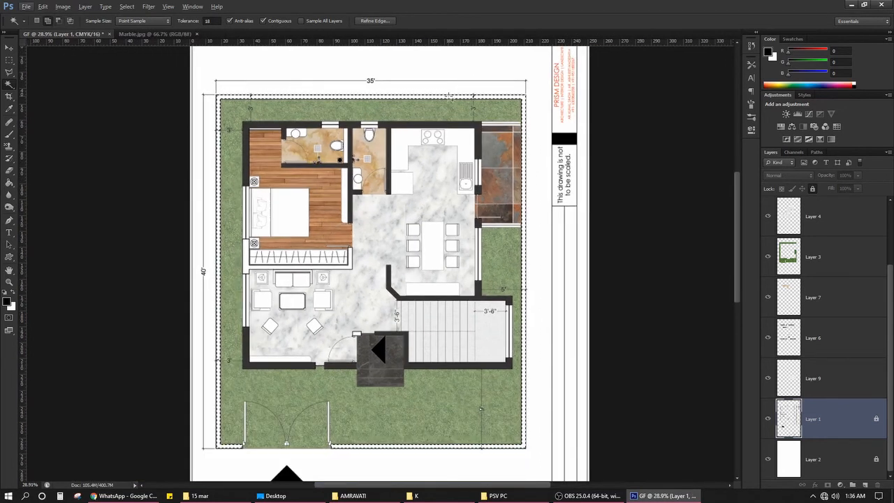
pyautogui.press('v')
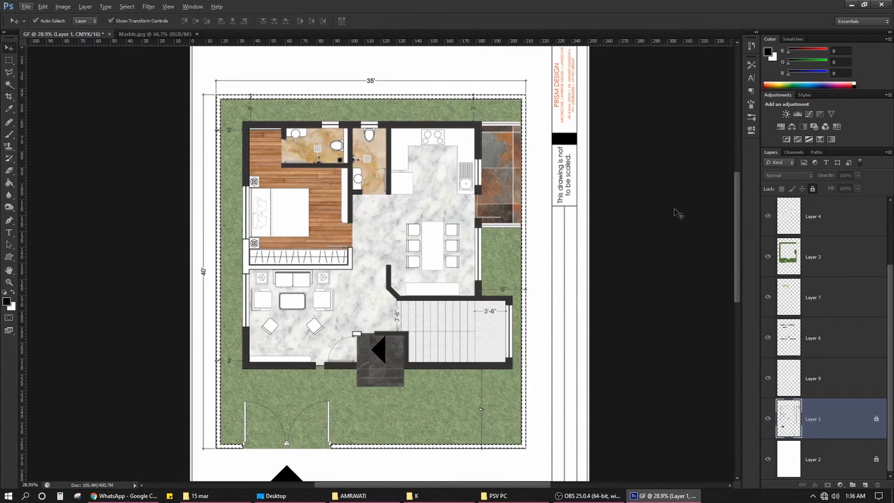
# Paint the selected boundary wall black on a new layer above Layer 1, and clear the selection.
pyautogui.click(859, 484)
pyautogui.press('b')
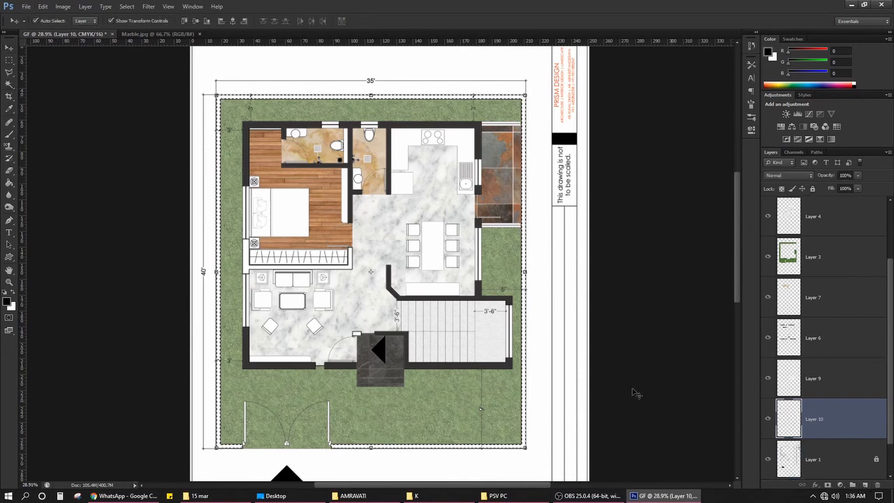
pyautogui.moveTo(232, 70)
pyautogui.mouseDown()
pyautogui.moveTo(206, 408)
pyautogui.moveTo(525, 462)
pyautogui.moveTo(536, 425)
pyautogui.moveTo(542, 110)
pyautogui.moveTo(292, 111)
pyautogui.mouseUp()
pyautogui.hotkey('ctrl', 'd')
pyautogui.press('v')
pyautogui.click(656, 297)
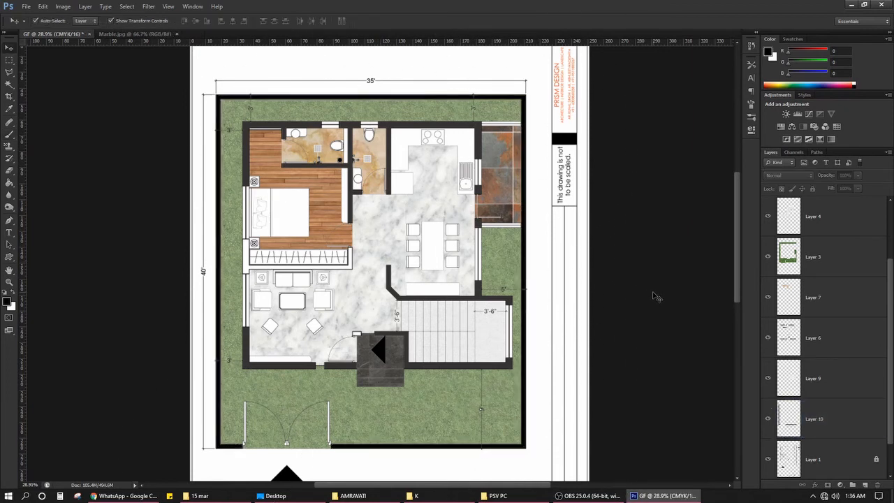
# Select the unfilled wall between the bedroom wardrobe and the living room from Layer 1 with the Magic Wand.
pyautogui.keyDown('alt'); pyautogui.scroll(-1, 533, 229); pyautogui.keyUp('alt')
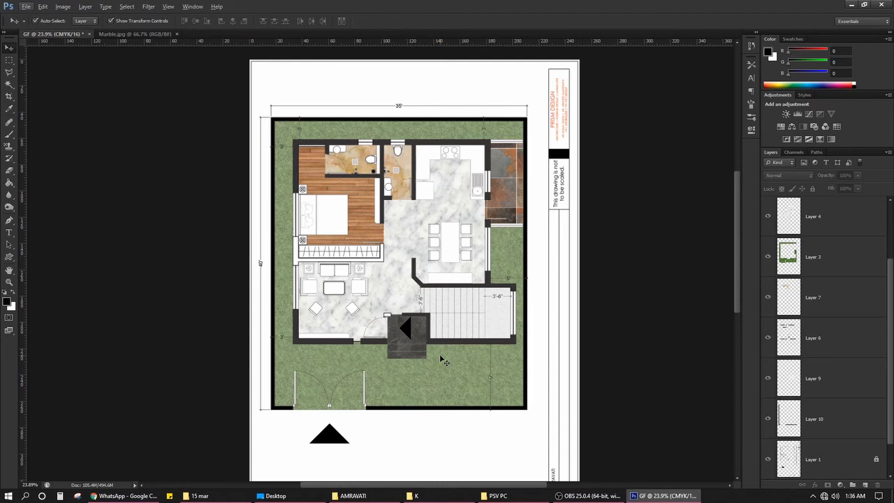
pyautogui.scroll(3, 332, 228)
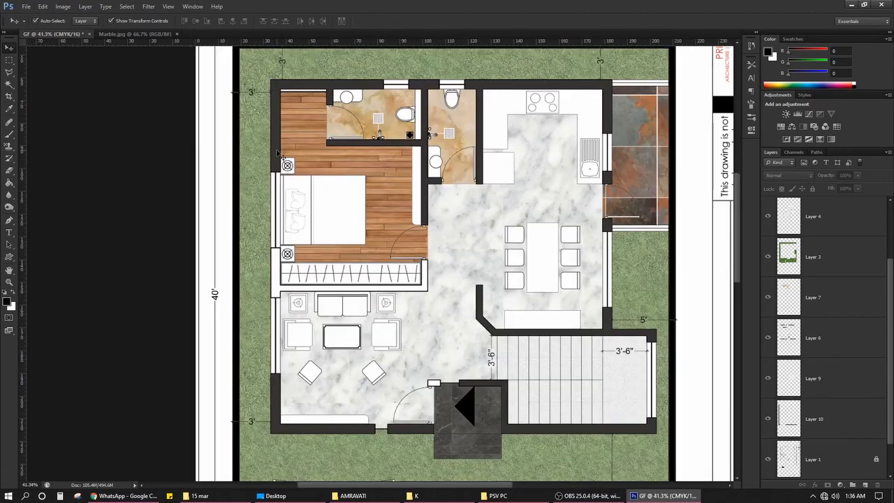
pyautogui.scroll(2, 286, 271)
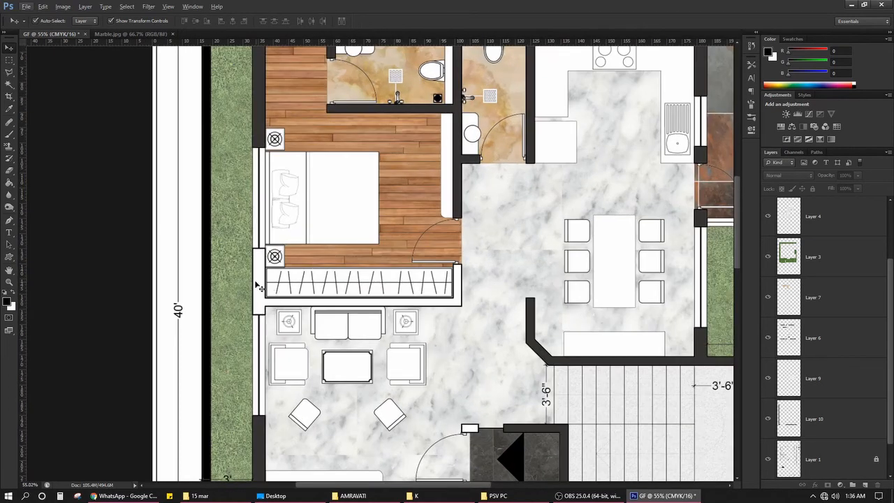
pyautogui.scroll(-1, 816, 350)
pyautogui.click(838, 419)
pyautogui.press('w')
pyautogui.click(256, 295)
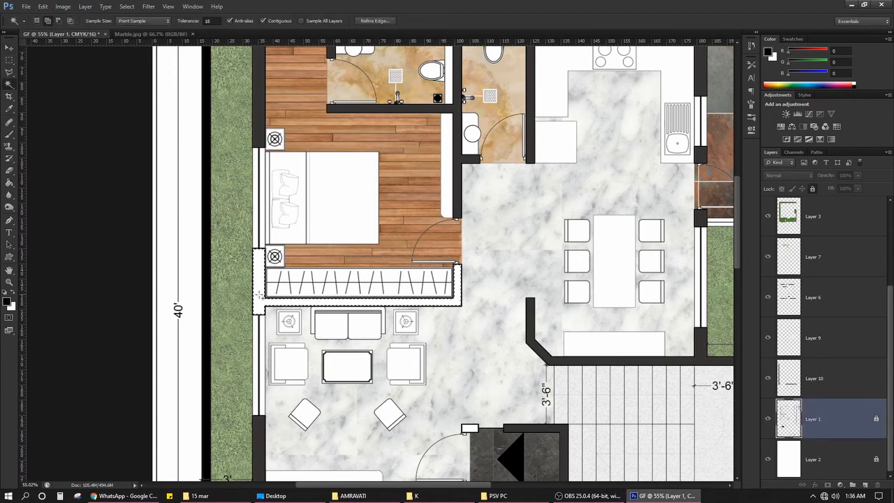
pyautogui.scroll(1, 454, 237)
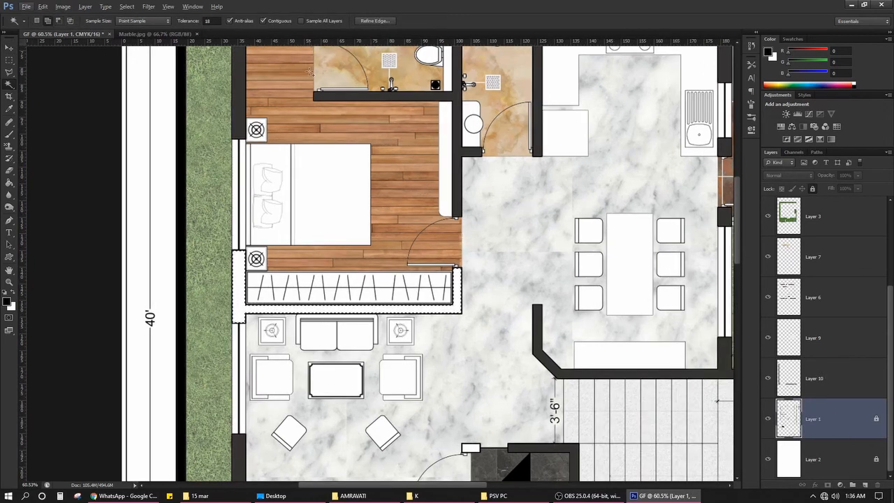
pyautogui.hotkey('alt', 's')
pyautogui.click(478, 29)
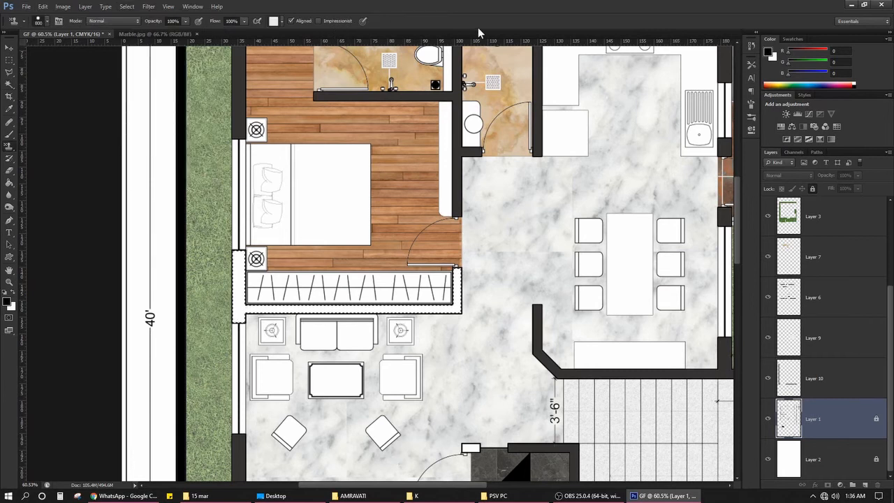
pyautogui.click(769, 421)
pyautogui.click(768, 421)
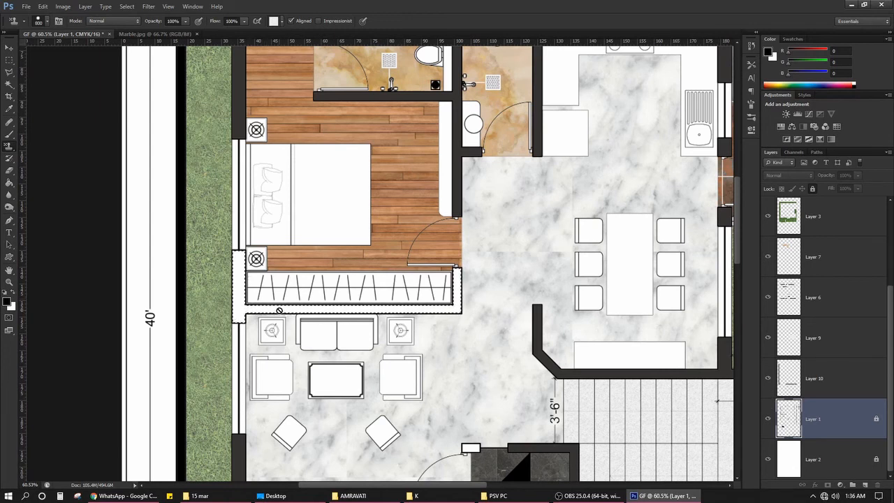
pyautogui.press('w')
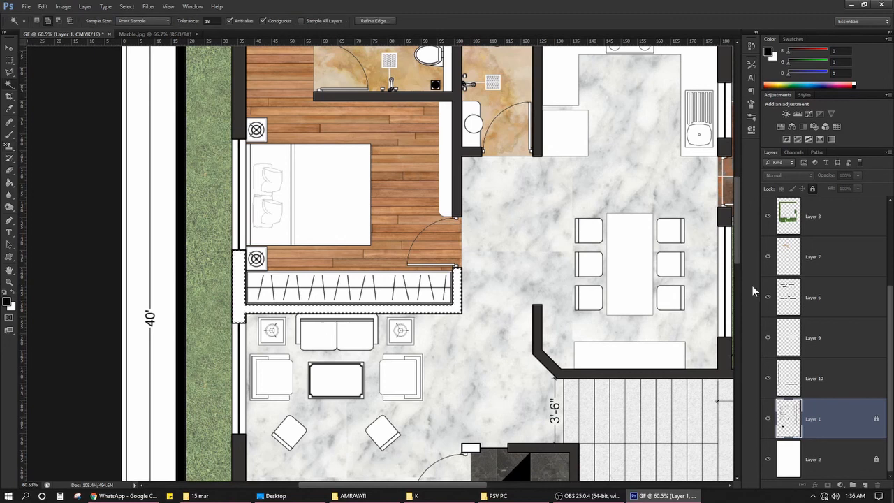
# Paint the selected wardrobe wall black on Layer 6, and clear the selection.
pyautogui.click(805, 297)
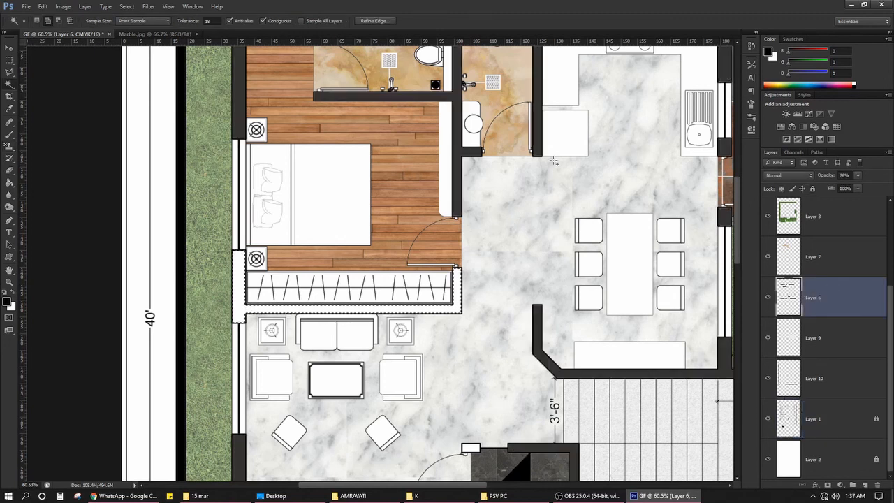
pyautogui.press('v')
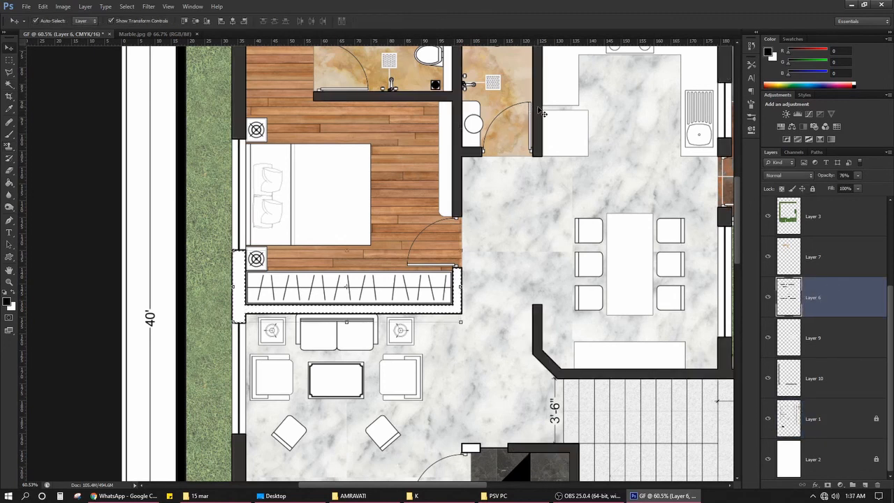
pyautogui.press('b')
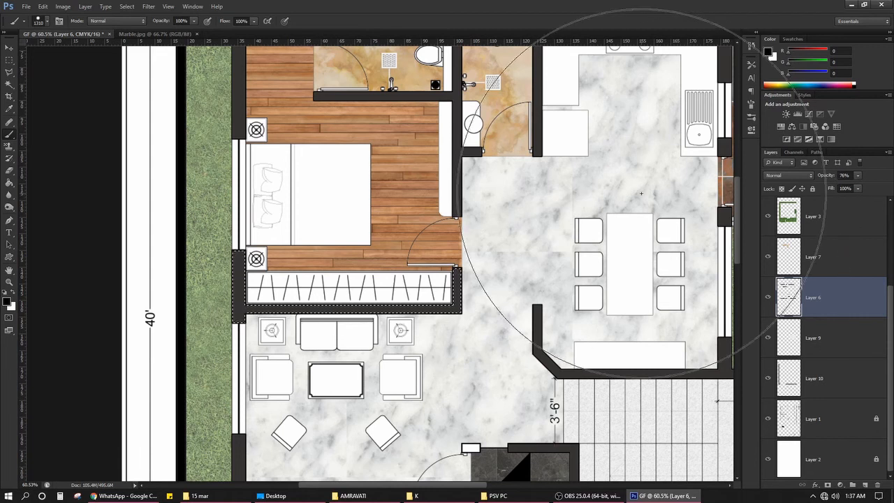
pyautogui.press('v')
pyautogui.scroll(-3, 186, 280)
pyautogui.scroll(-3, 186, 280)
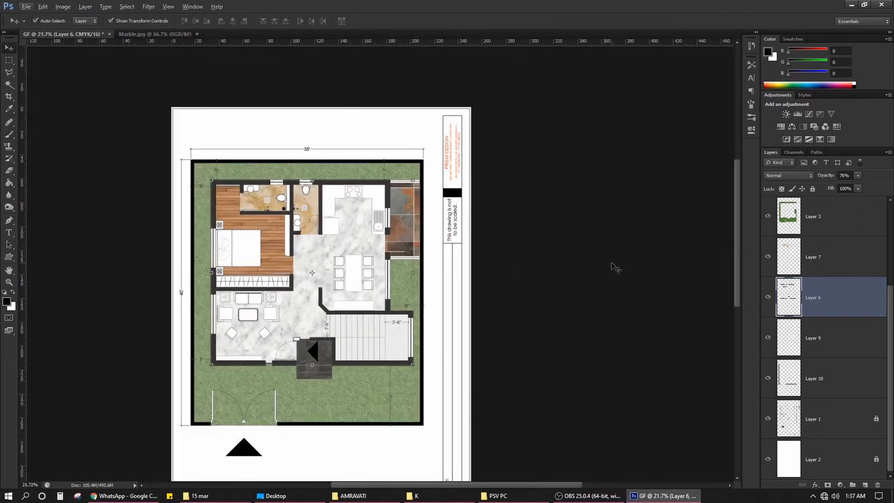
pyautogui.click(608, 266)
# Add a drop shadow to the house walls on Layer 6 with Normal blend mode and 100% opacity.
pyautogui.scroll(1, 217, 324)
pyautogui.scroll(2, 218, 324)
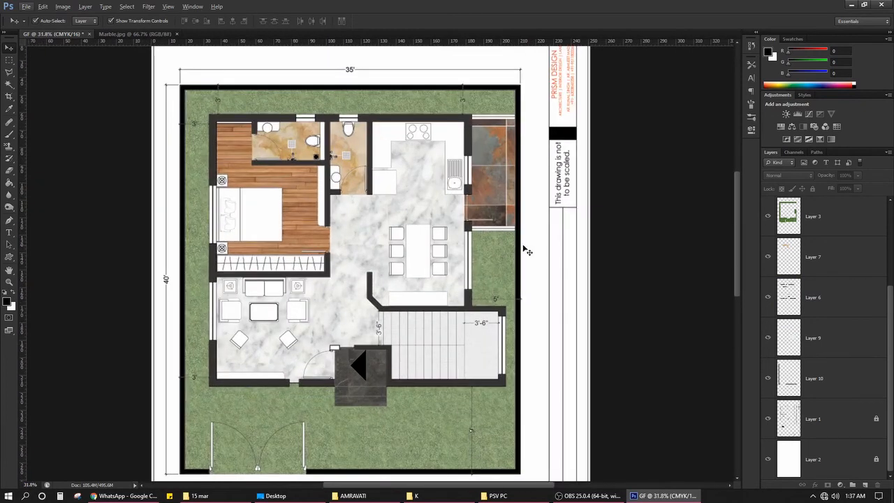
pyautogui.scroll(-2, 531, 223)
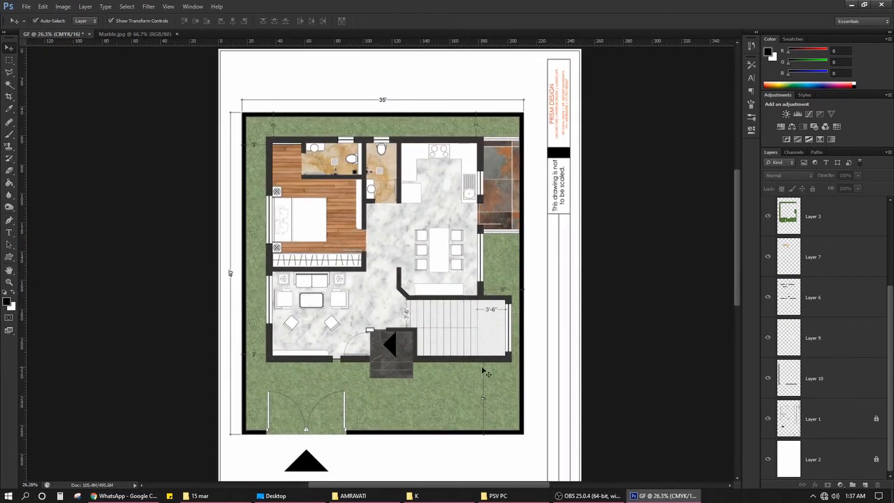
pyautogui.scroll(4, 473, 297)
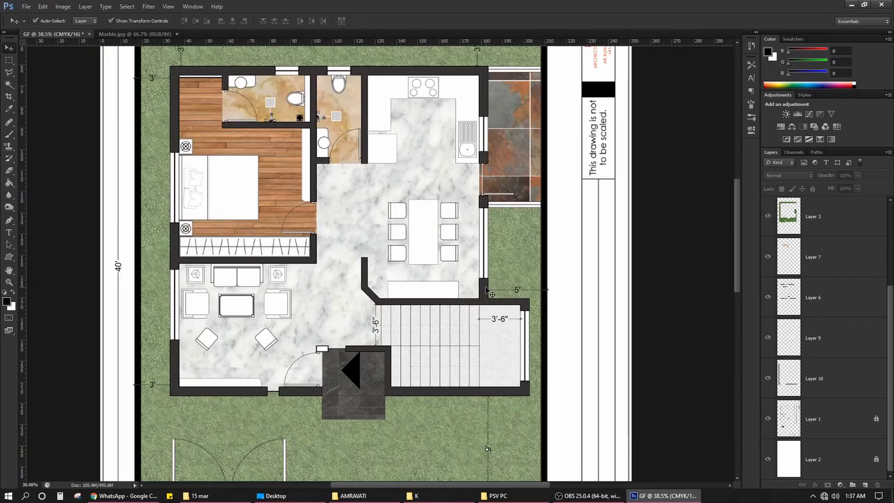
pyautogui.click(489, 290)
pyautogui.doubleClick(835, 297)
pyautogui.moveTo(537, 265); pyautogui.dragTo(427, 166)
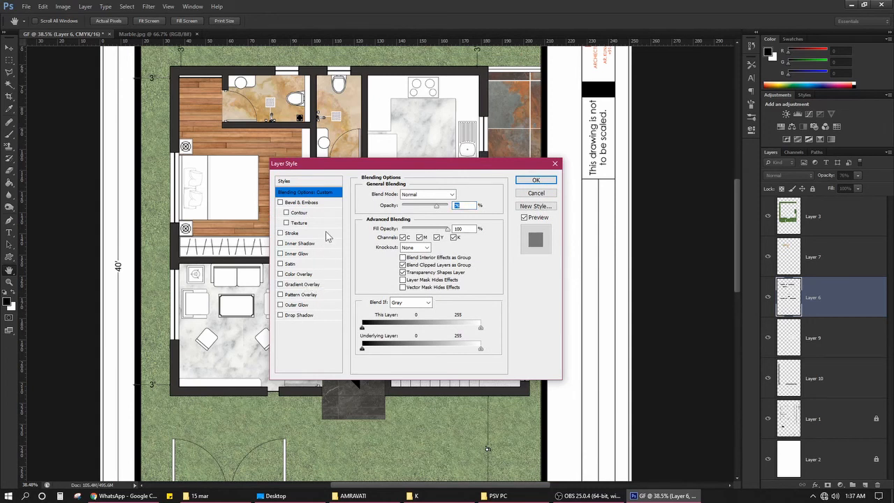
pyautogui.click(319, 315)
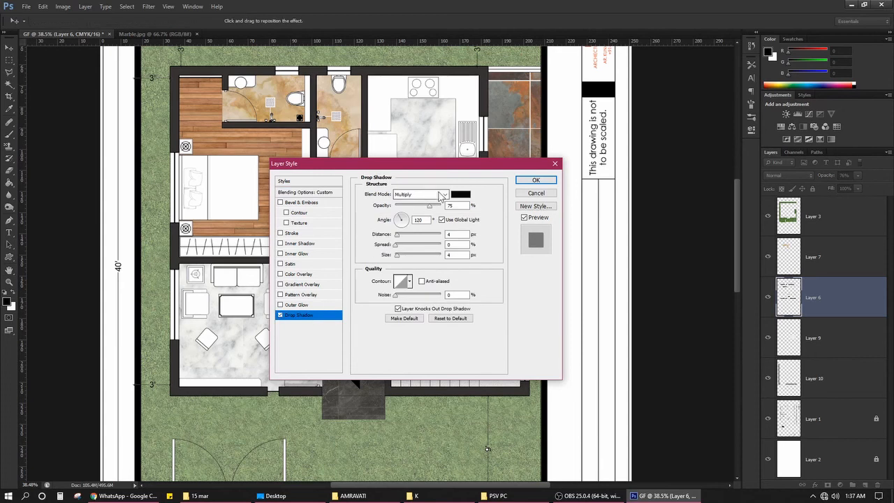
pyautogui.click(415, 194)
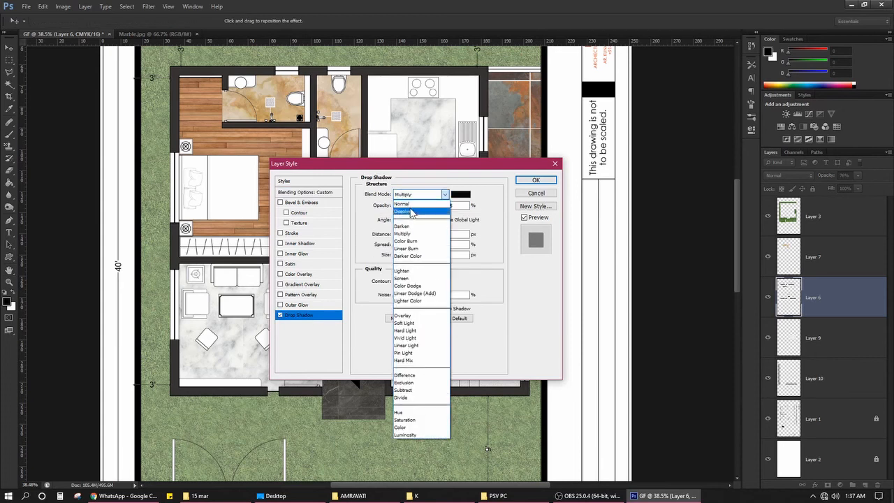
pyautogui.click(404, 203)
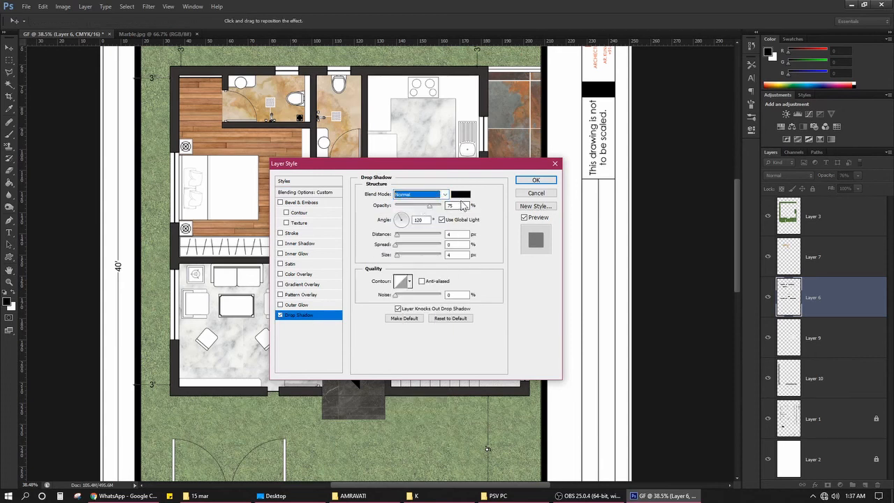
pyautogui.doubleClick(455, 205)
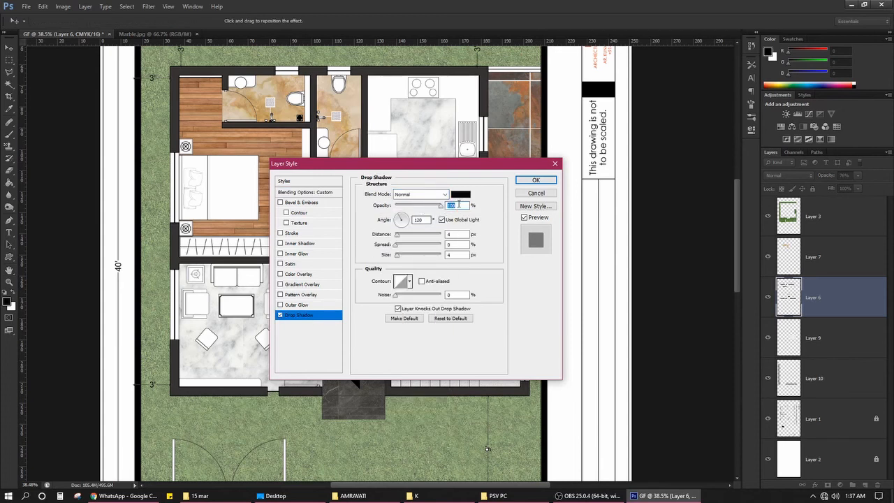
# Set the walls' drop shadow to a distance of 21 px, 0% spread, a size of 27 px and an angle of 140°.
pyautogui.click(401, 237)
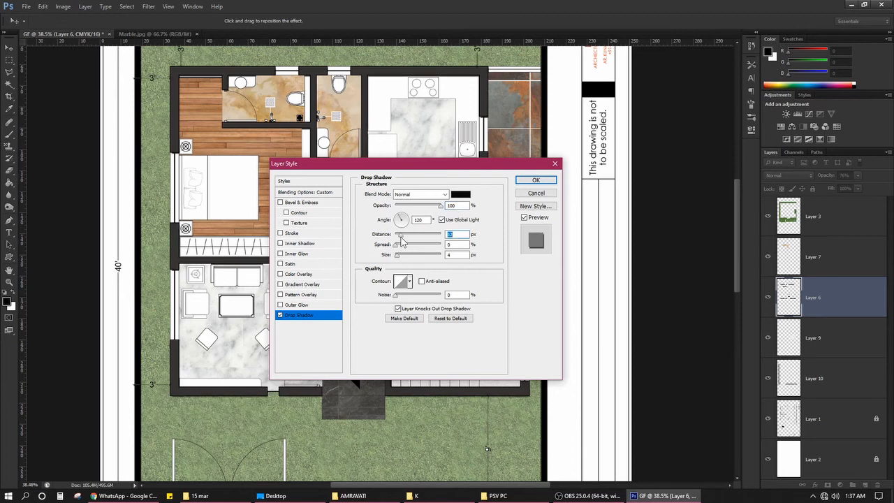
pyautogui.click(403, 236)
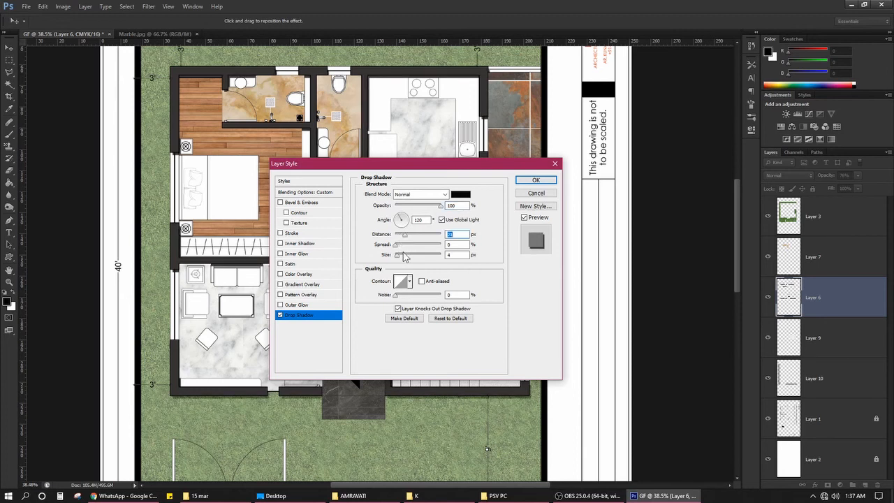
pyautogui.press('Tab')
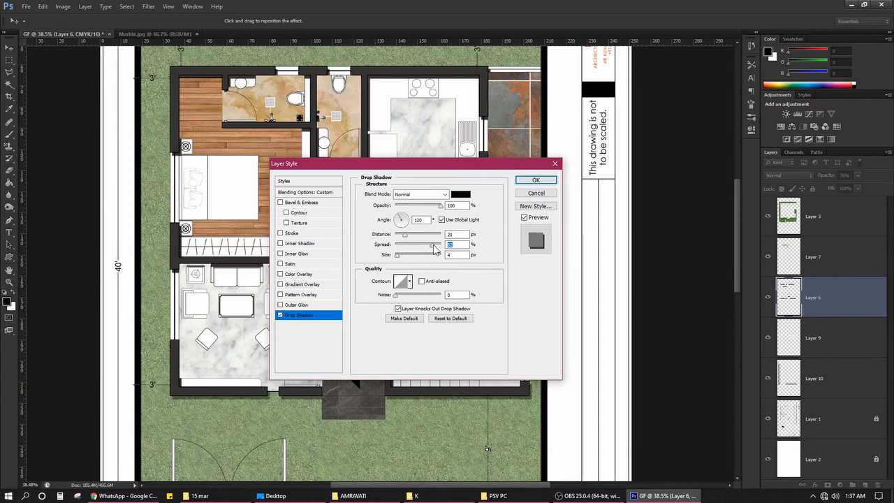
pyautogui.moveTo(398, 256)
pyautogui.mouseDown()
pyautogui.moveTo(413, 258)
pyautogui.moveTo(404, 258)
pyautogui.moveTo(401, 242)
pyautogui.mouseUp()
pyautogui.click(396, 217)
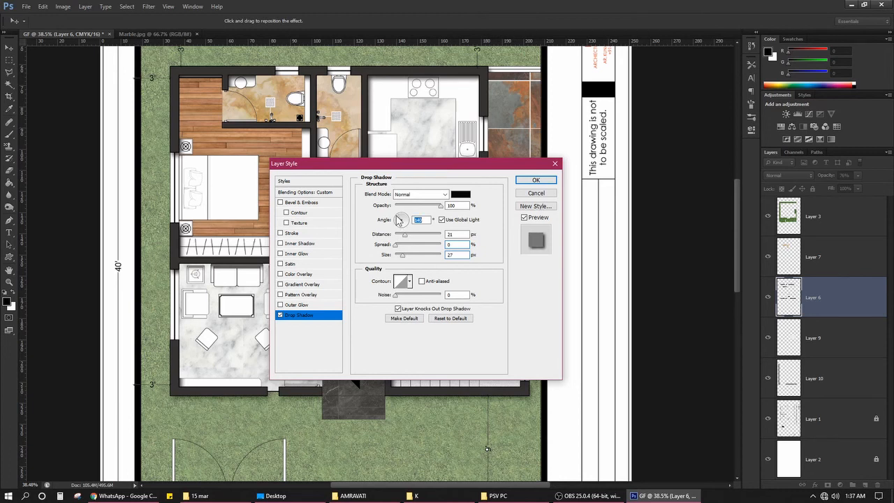
# Increase the drop shadow's distance to 38 px, enlarge its size, and apply the layer style.
pyautogui.moveTo(377, 170); pyautogui.dragTo(571, 169)
pyautogui.moveTo(590, 234); pyautogui.dragTo(514, 247)
pyautogui.moveTo(588, 239); pyautogui.dragTo(602, 258)
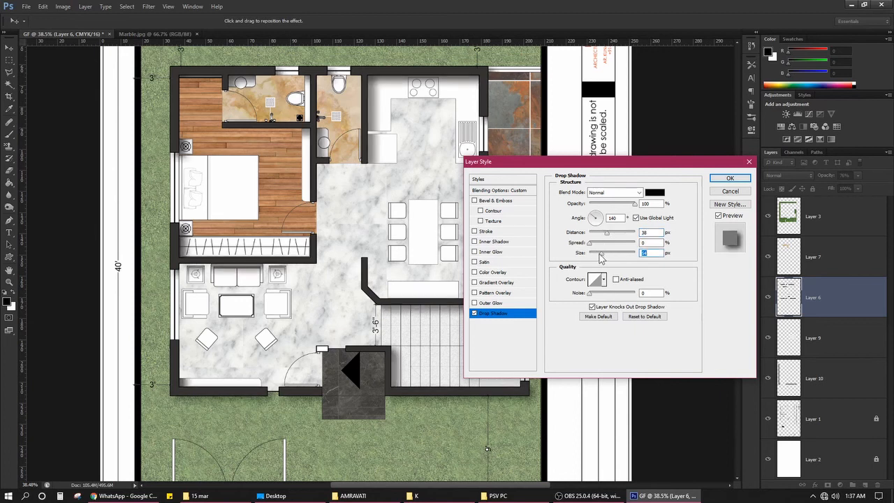
pyautogui.click(730, 180)
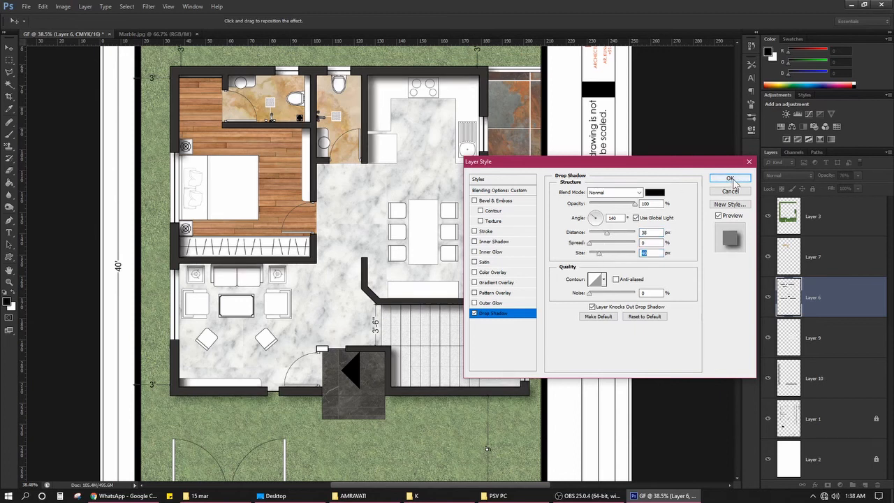
# Move the house wall Layer 6 above Layer 4 in the layer order, and deselect it.
pyautogui.moveTo(845, 292); pyautogui.dragTo(829, 212)
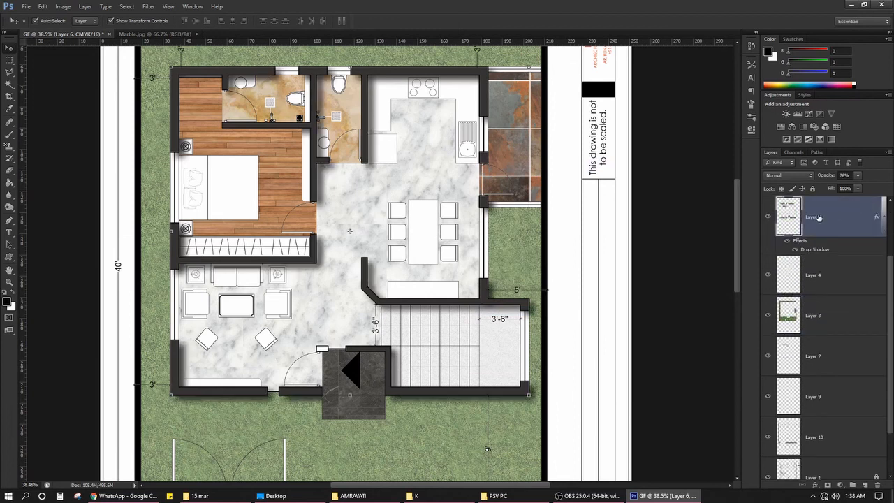
pyautogui.click(698, 268)
pyautogui.scroll(-4, 445, 296)
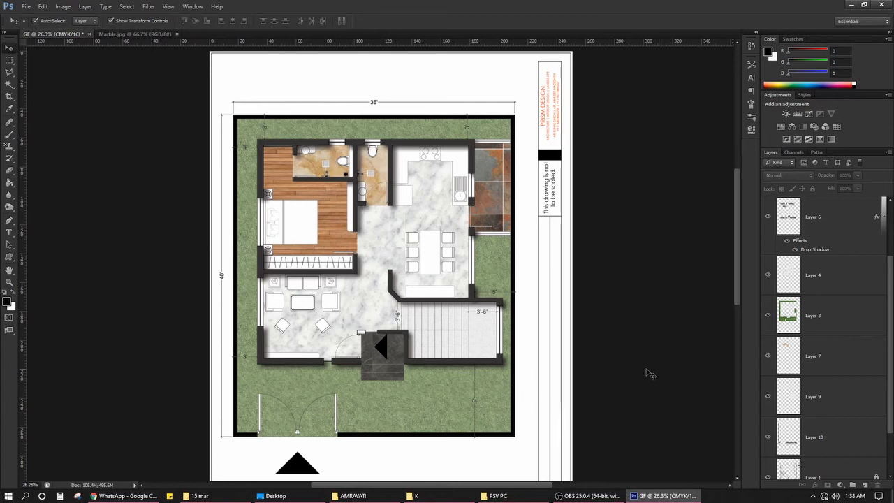
# Switch to the PSV PC folder and look through its images for a plant to use in the garden.
pyautogui.press('s')
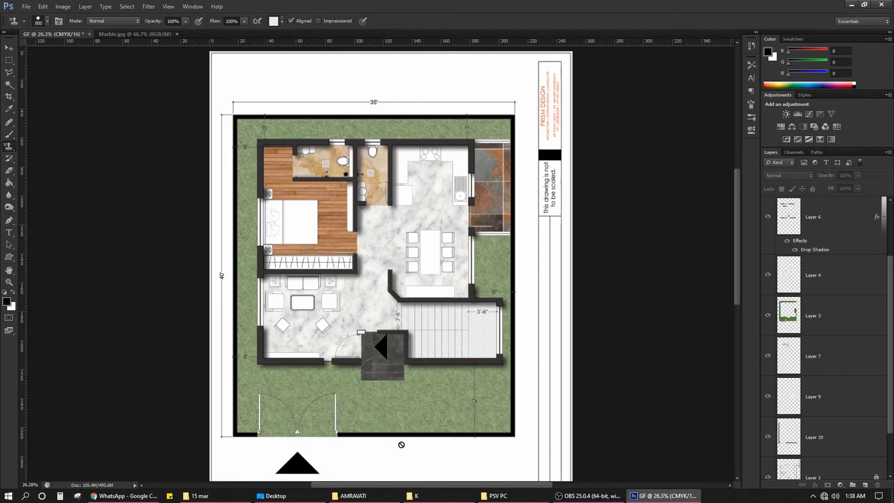
pyautogui.click(495, 496)
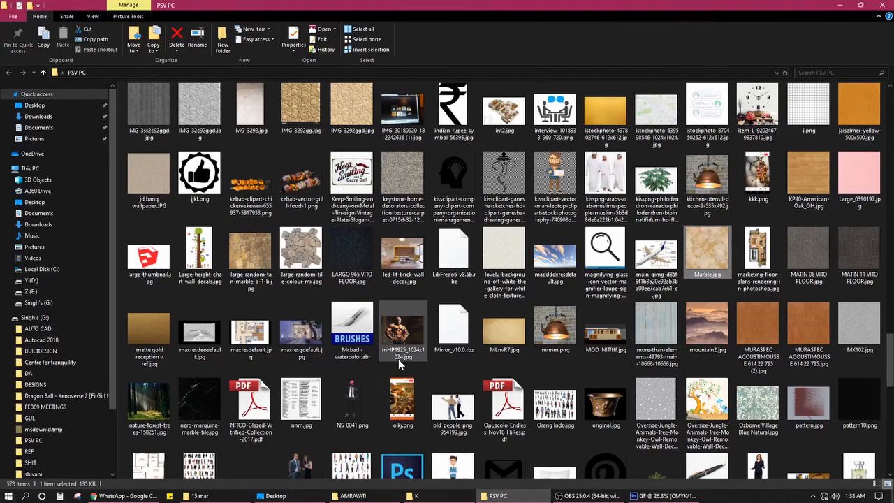
pyautogui.scroll(-5, 400, 363)
pyautogui.scroll(-5, 856, 182)
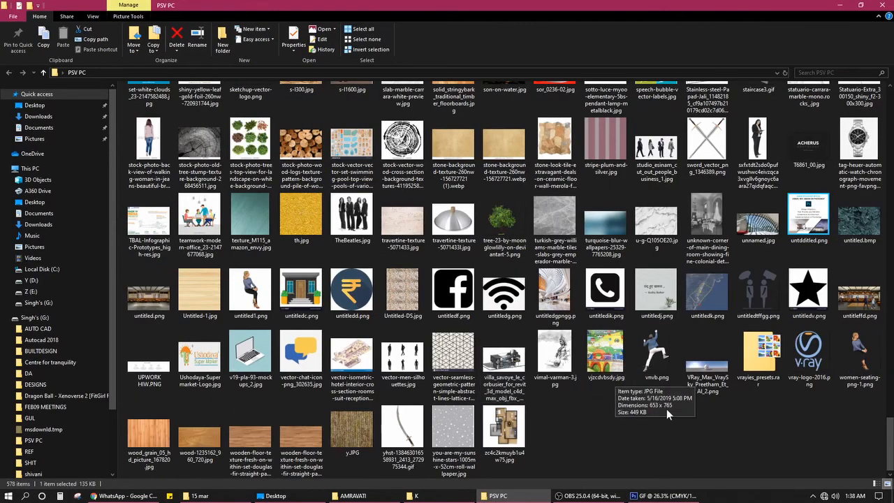
pyautogui.scroll(15, 671, 391)
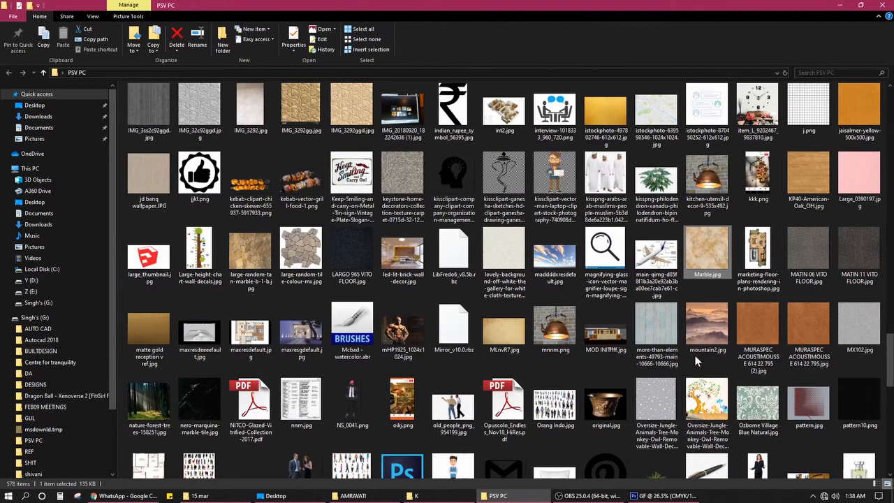
pyautogui.scroll(-3, 656, 279)
pyautogui.click(656, 283)
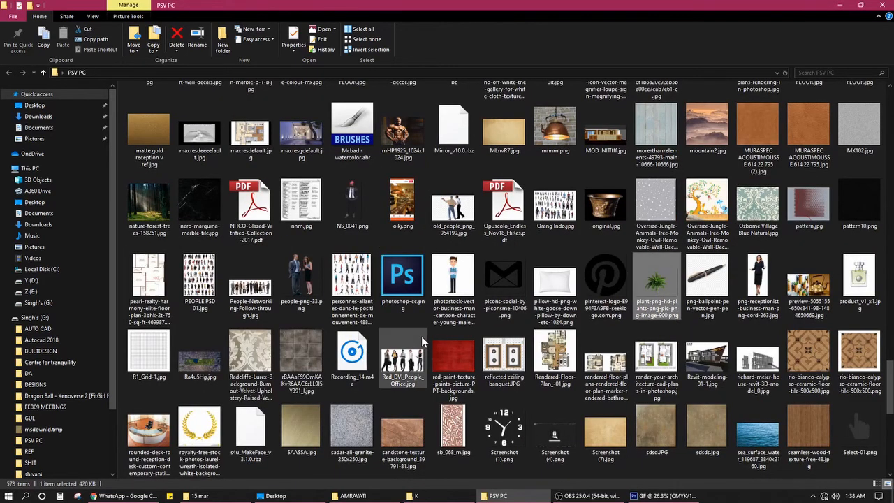
pyautogui.scroll(6, 422, 339)
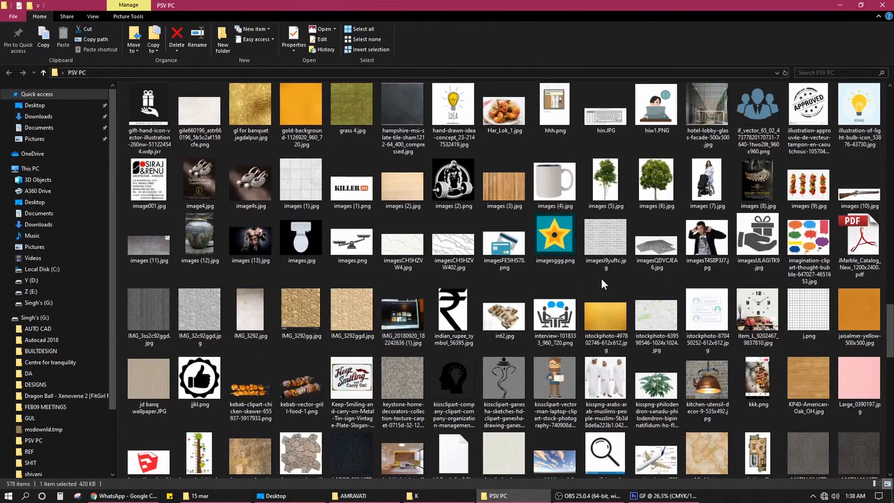
pyautogui.scroll(7, 657, 231)
pyautogui.scroll(3, 657, 218)
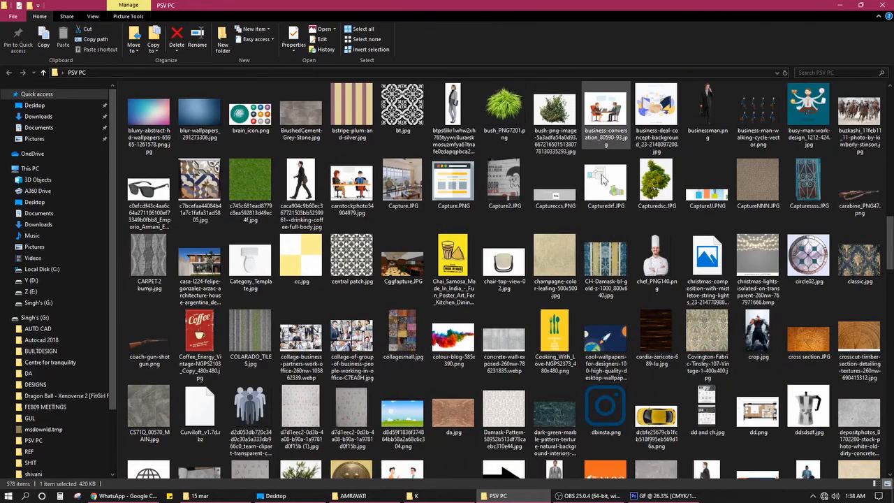
pyautogui.scroll(7, 631, 215)
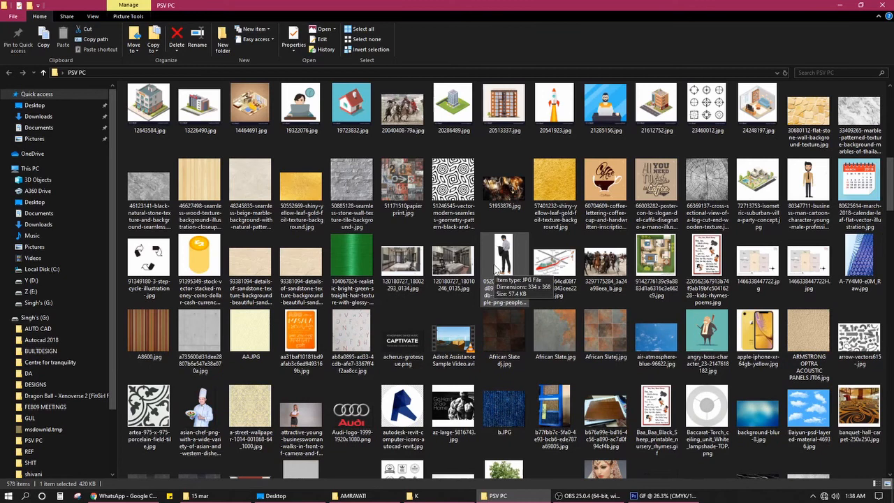
pyautogui.scroll(10, 493, 266)
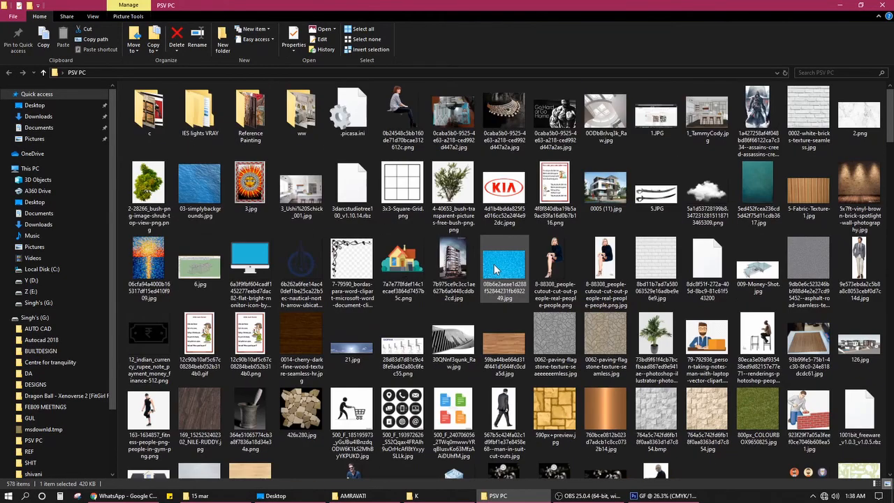
pyautogui.scroll(-14, 495, 269)
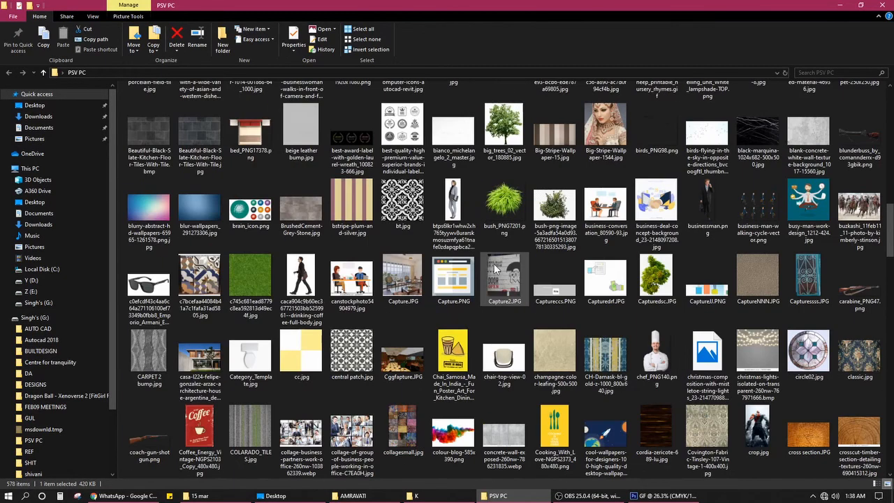
pyautogui.scroll(-12, 648, 278)
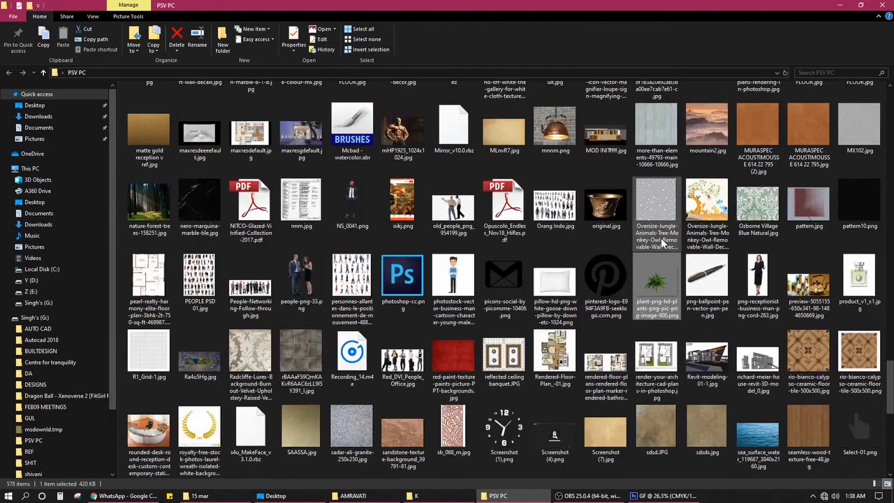
pyautogui.scroll(-5, 652, 302)
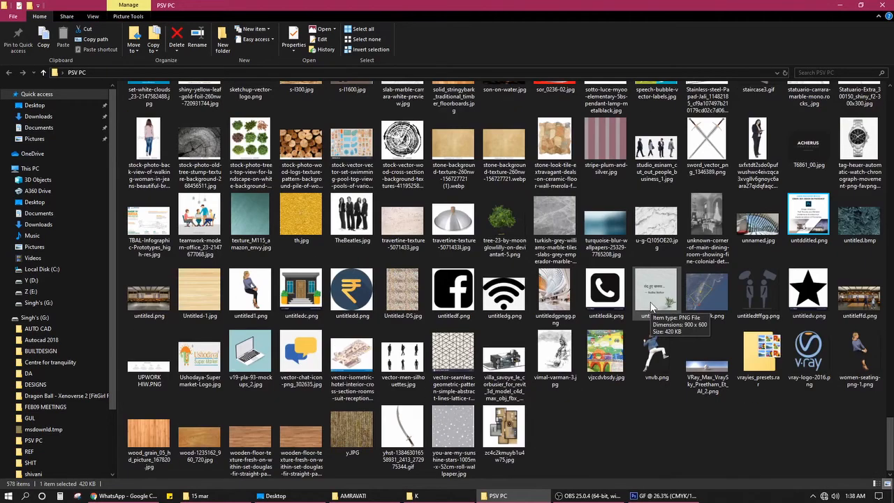
pyautogui.scroll(4, 652, 302)
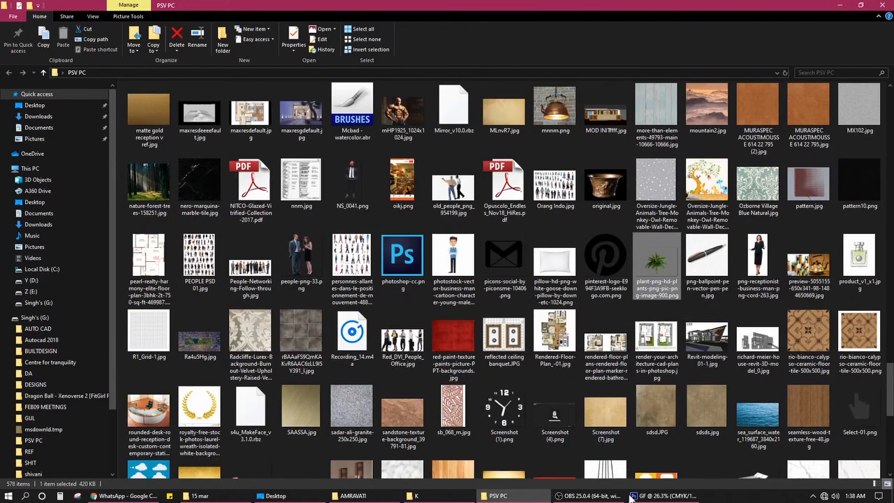
# Place the plant-png-hd-plants image into the floor plan, enlarge it to 191% and move it to the front lawn's right corner.
pyautogui.click(659, 496)
pyautogui.moveTo(409, 360); pyautogui.dragTo(410, 360)
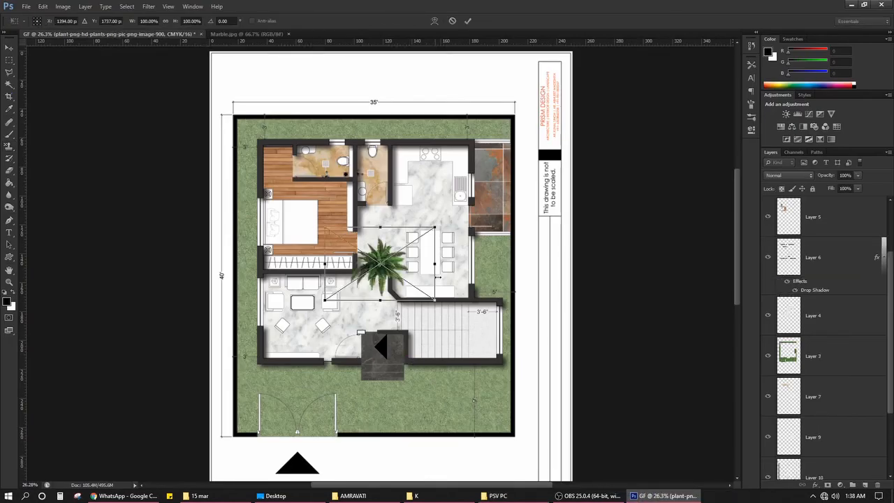
pyautogui.moveTo(436, 228); pyautogui.dragTo(484, 195)
pyautogui.moveTo(426, 293); pyautogui.dragTo(523, 418)
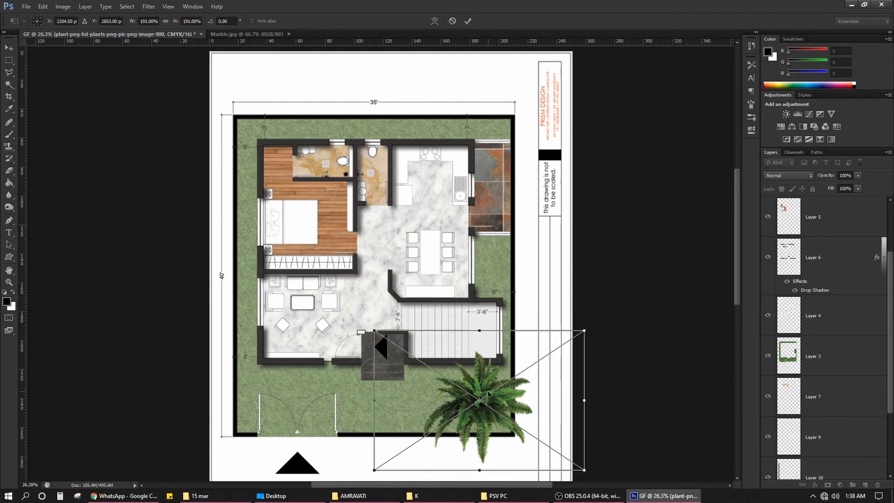
pyautogui.press('Return')
pyautogui.press('s')
pyautogui.press('v')
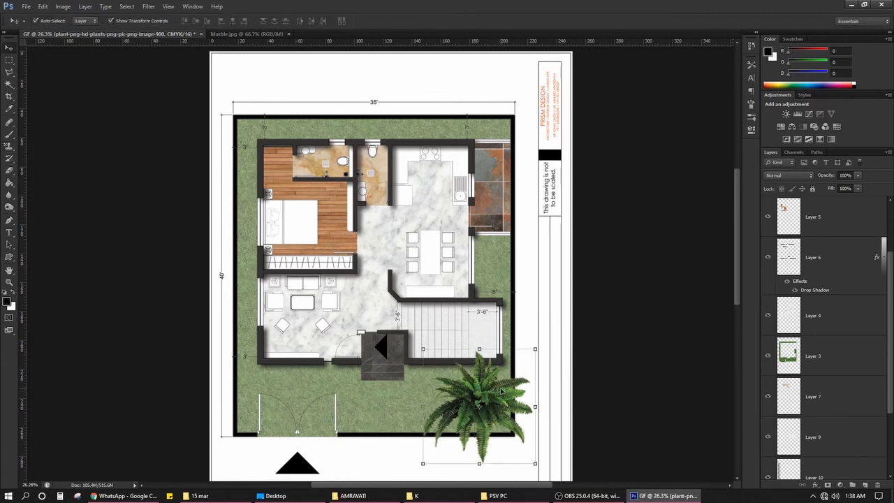
# Shrink the placed plant and duplicate it three times in a row leftward along the front lawn.
pyautogui.moveTo(534, 349); pyautogui.dragTo(533, 374)
pyautogui.press('Return')
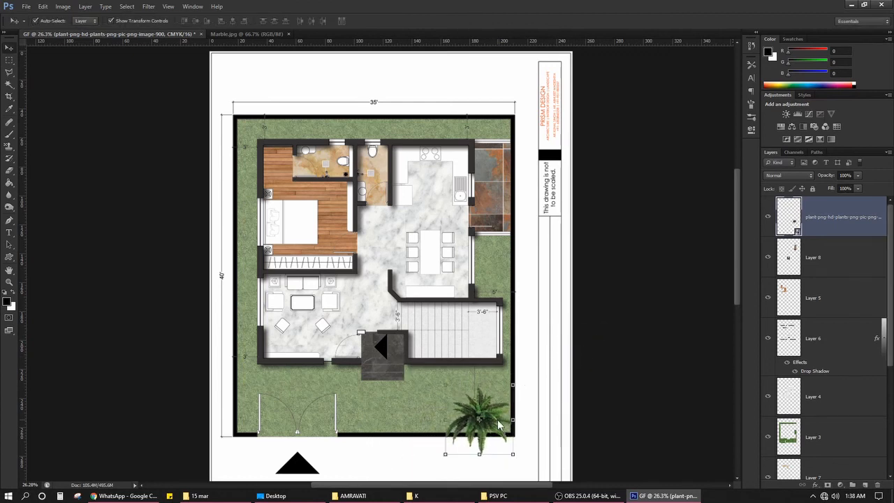
pyautogui.scroll(3, 488, 418)
pyautogui.moveTo(488, 357); pyautogui.dragTo(293, 350)
pyautogui.moveTo(288, 351); pyautogui.dragTo(204, 351)
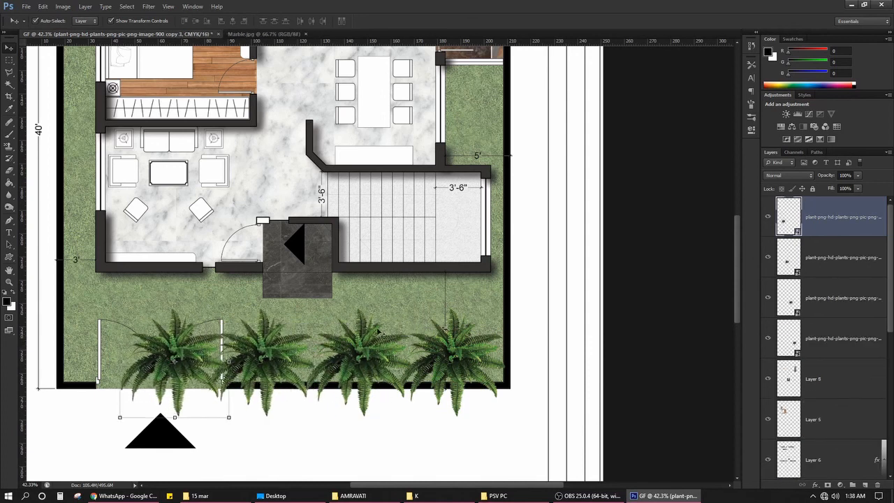
# Scale all four plants together to about 61% and position the row on the front lawn along the boundary wall.
pyautogui.keyDown('shift'); pyautogui.click(861, 338); pyautogui.keyUp('shift')
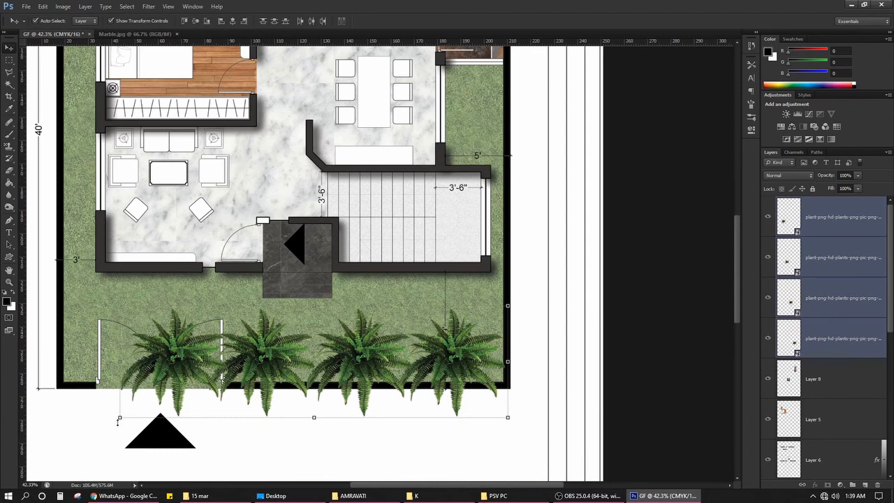
pyautogui.moveTo(119, 418); pyautogui.dragTo(271, 375)
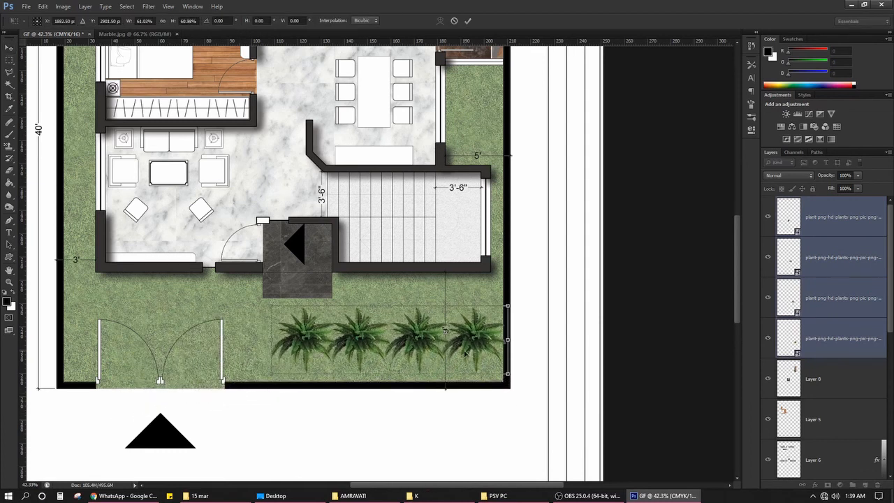
pyautogui.moveTo(454, 354); pyautogui.dragTo(471, 354)
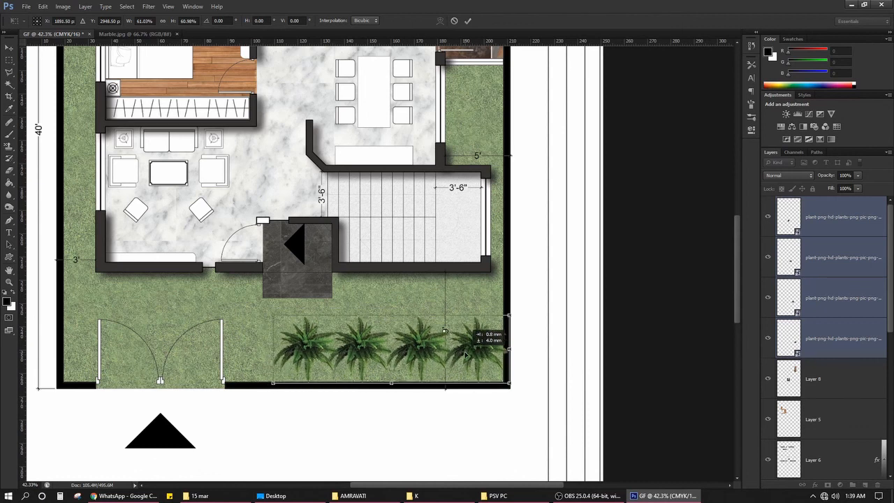
pyautogui.press('Return')
pyautogui.click(607, 344)
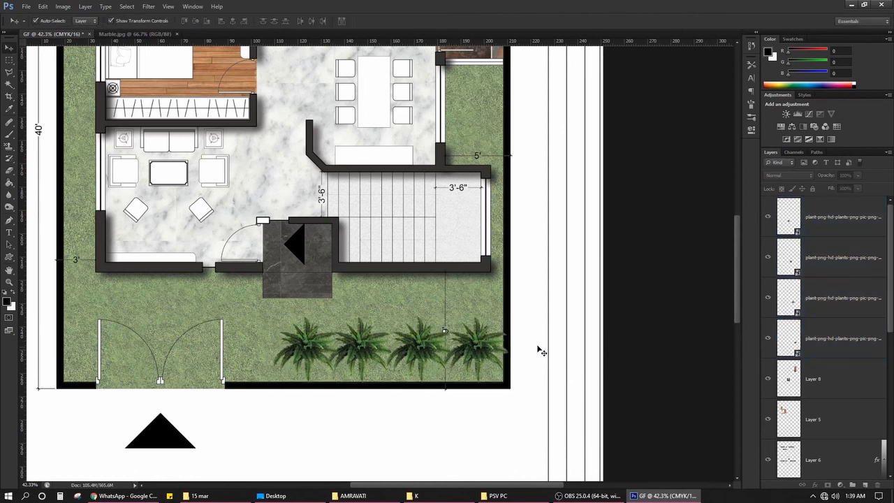
# Duplicate the row of four plants onto the rear lawn strip along the upper boundary wall.
pyautogui.click(857, 225)
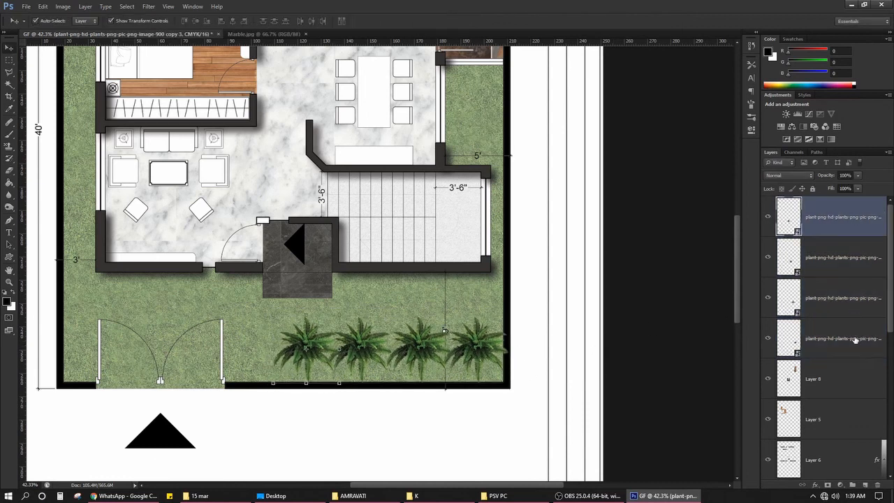
pyautogui.keyDown('shift'); pyautogui.click(855, 339); pyautogui.keyUp('shift')
pyautogui.moveTo(481, 349); pyautogui.dragTo(482, 328)
pyautogui.scroll(-3, 507, 178)
pyautogui.scroll(-1, 508, 179)
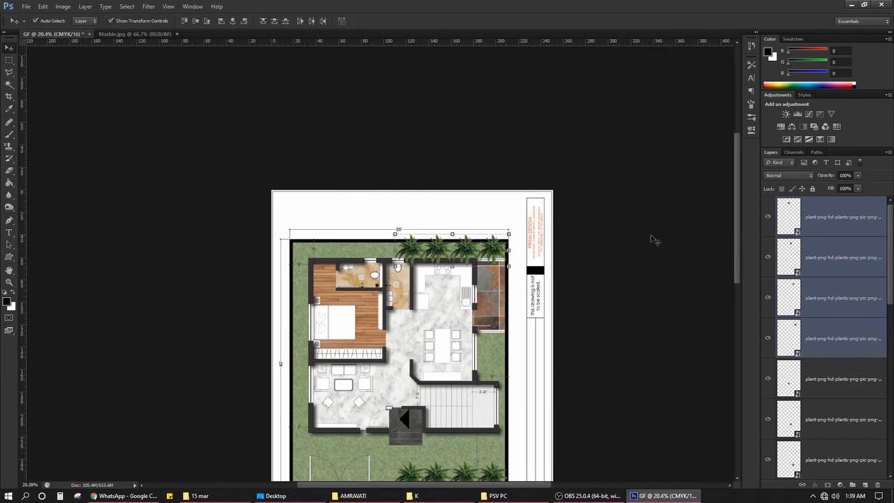
pyautogui.scroll(-2, 652, 242)
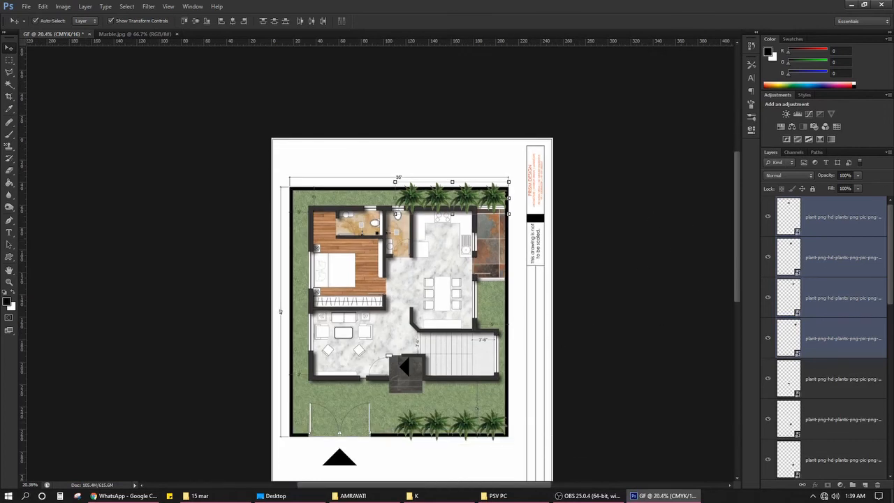
# Move all eight plant layers below the house wall Layer 6 in the layer order, and deselect them.
pyautogui.click(850, 220)
pyautogui.scroll(-3, 845, 279)
pyautogui.keyDown('shift'); pyautogui.click(841, 302); pyautogui.keyUp('shift')
pyautogui.moveTo(853, 308); pyautogui.dragTo(841, 451)
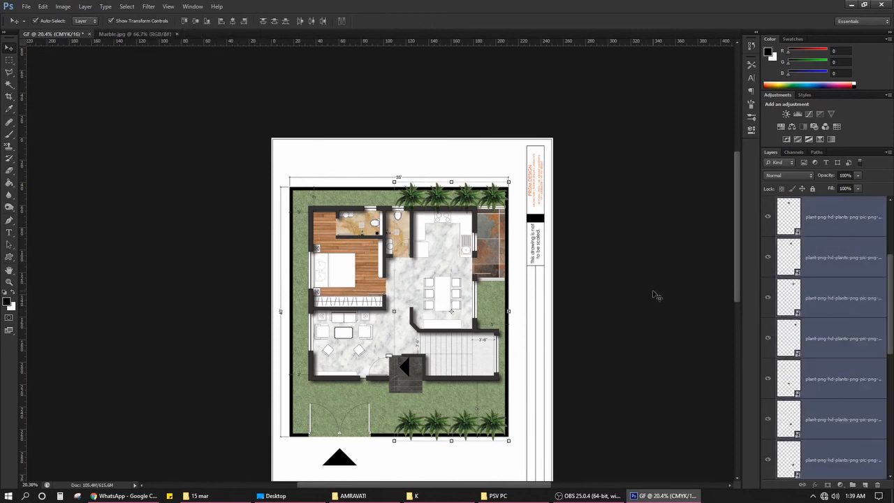
pyautogui.click(654, 295)
pyautogui.scroll(3, 528, 207)
pyautogui.scroll(-4, 416, 153)
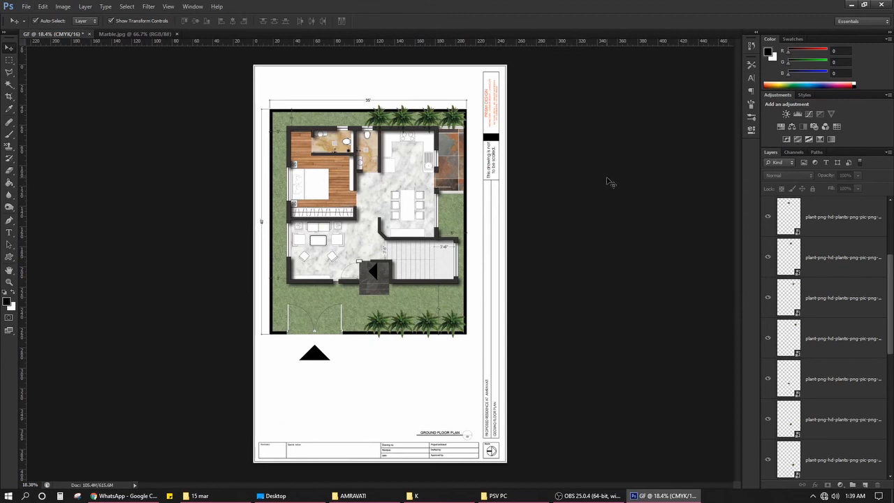
# Move the boundary wall Layer 10 to the top of the layer order, above Layer 8, and deselect it.
pyautogui.scroll(3, 864, 348)
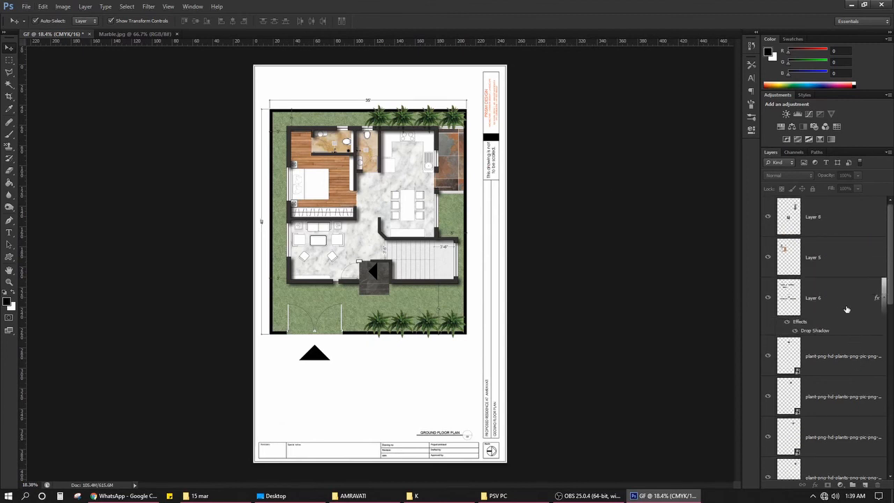
pyautogui.scroll(-10, 846, 308)
pyautogui.moveTo(862, 399); pyautogui.dragTo(869, 199)
pyautogui.click(682, 262)
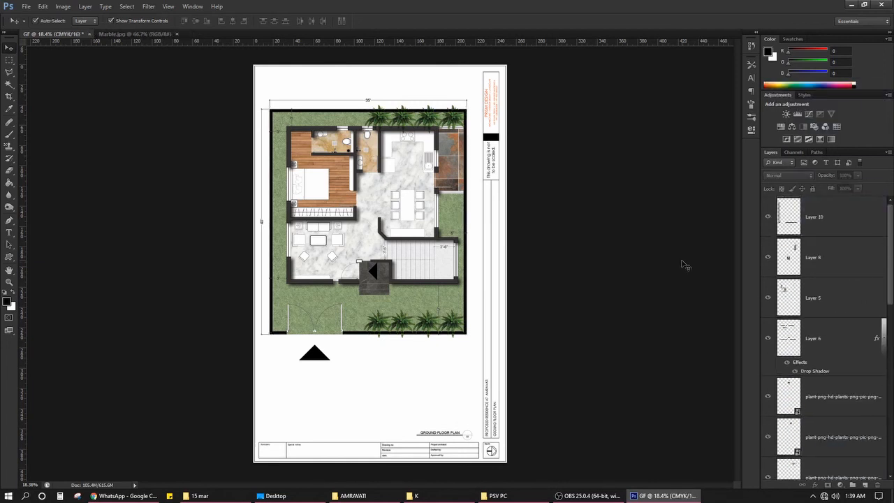
# Select a rectangular band below the front boundary wall, from the sheet's inner border line to the title strip, trimming its outer edge to the border.
pyautogui.scroll(3, 484, 289)
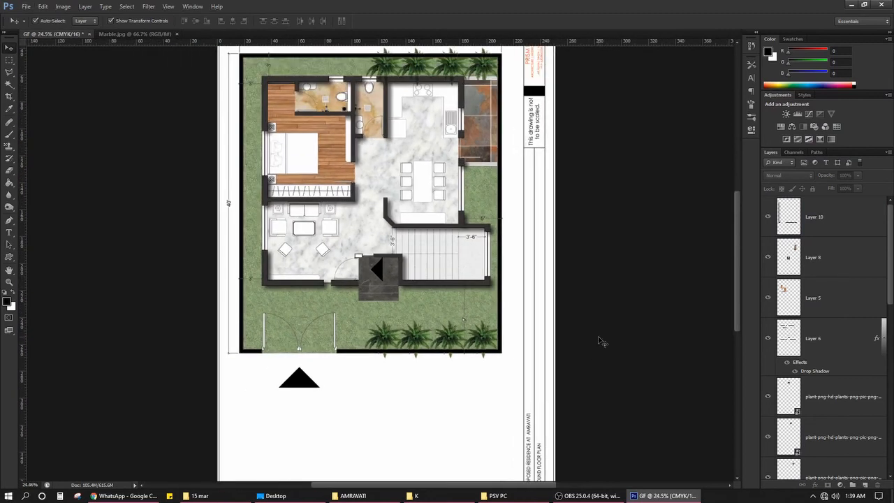
pyautogui.scroll(-1, 599, 341)
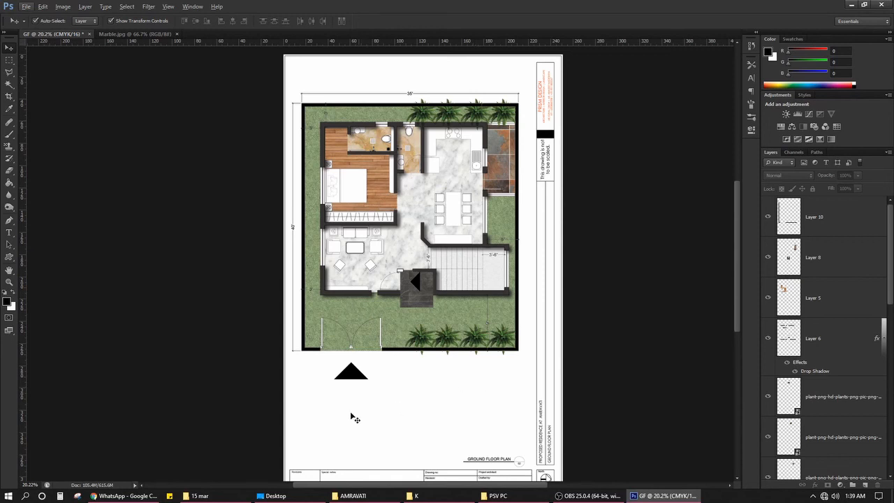
pyautogui.press('m')
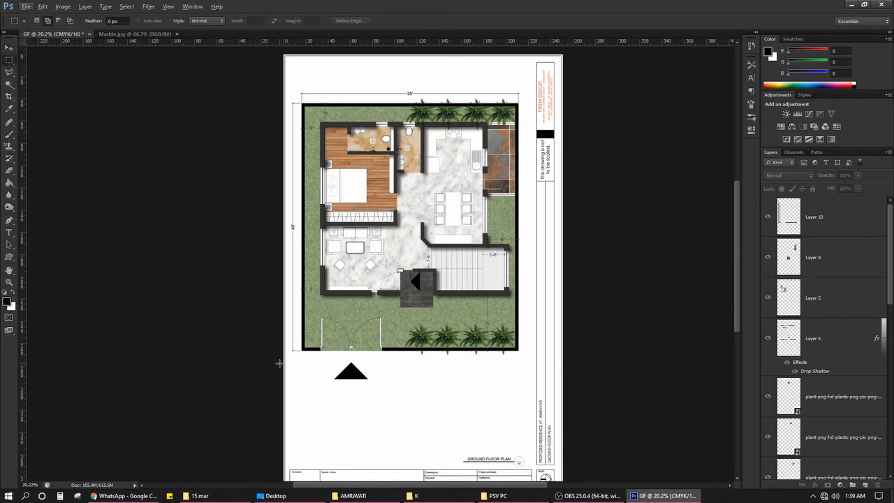
pyautogui.moveTo(280, 359); pyautogui.dragTo(535, 444)
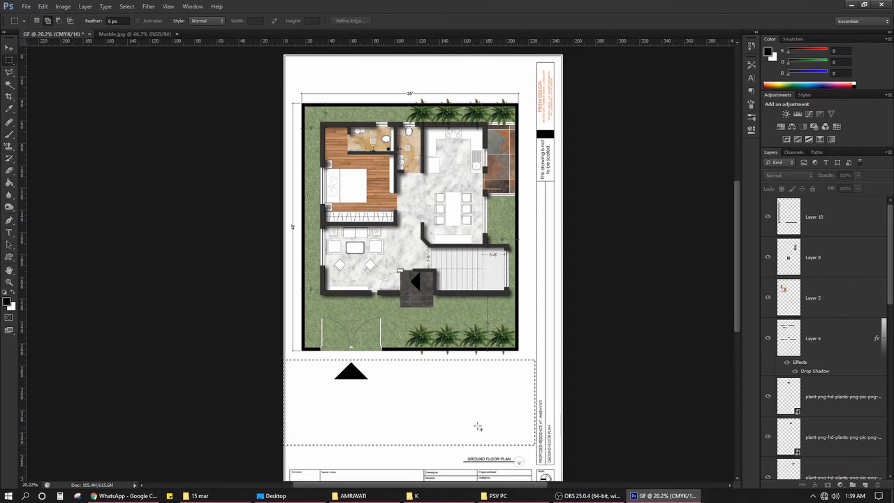
pyautogui.moveTo(271, 353); pyautogui.dragTo(286, 457)
# Add a new layer above Layer 10, paint the selected band solid black with the brush, and deselect the area.
pyautogui.press('b')
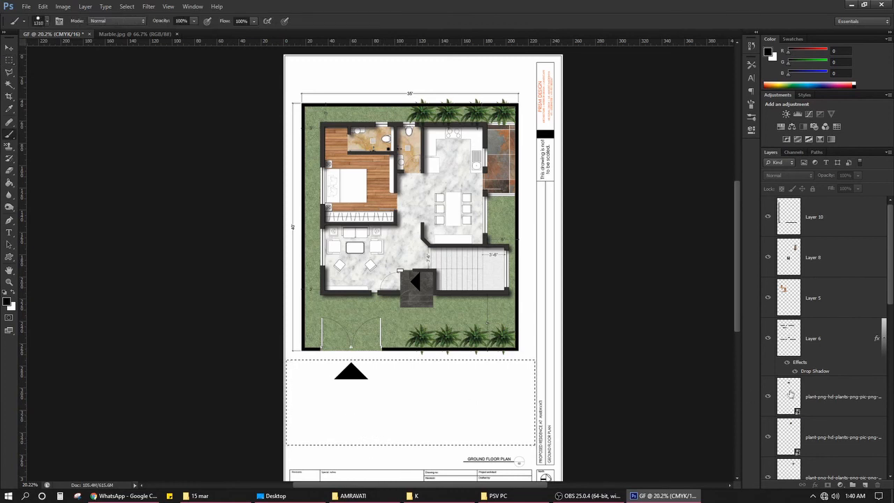
pyautogui.click(831, 217)
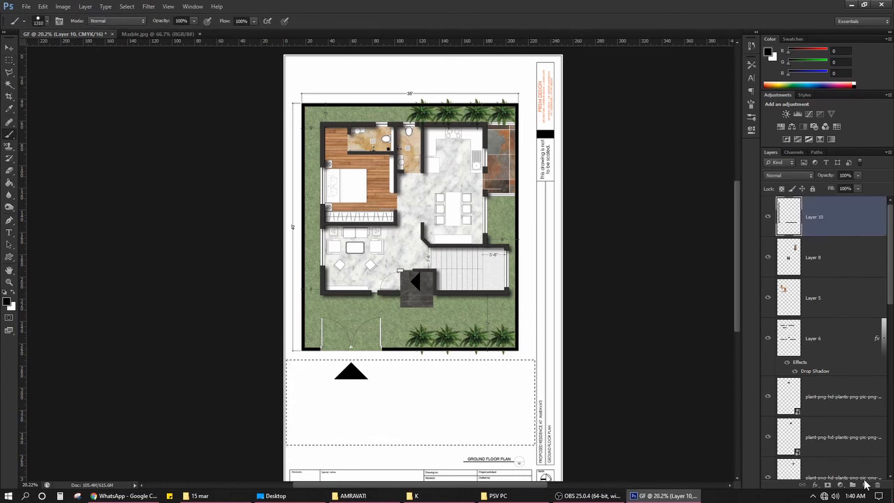
pyautogui.click(865, 484)
pyautogui.moveTo(259, 389)
pyautogui.mouseDown()
pyautogui.moveTo(479, 419)
pyautogui.moveTo(440, 398)
pyautogui.moveTo(86, 395)
pyautogui.mouseUp()
pyautogui.hotkey('ctrl', 'd')
# Reduce the painted band's layer opacity to 18% and deselect the layer.
pyautogui.press('v')
pyautogui.moveTo(822, 177); pyautogui.dragTo(783, 180)
pyautogui.click(644, 248)
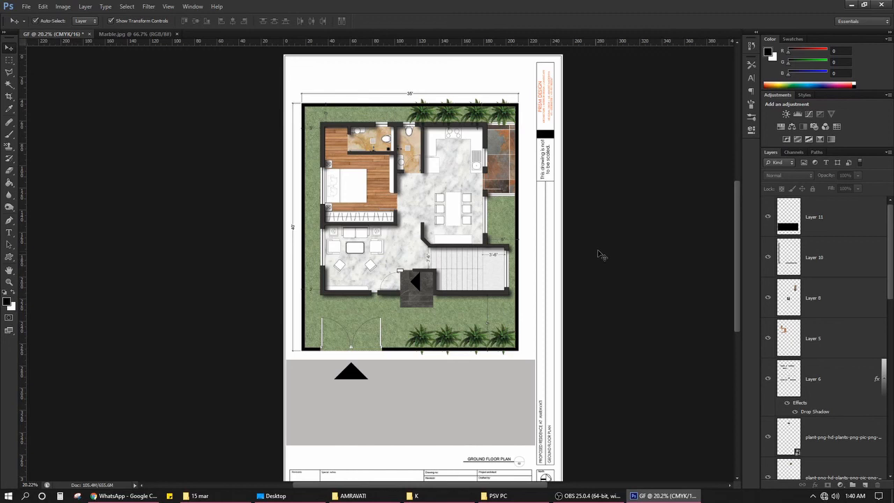
pyautogui.scroll(2, 466, 124)
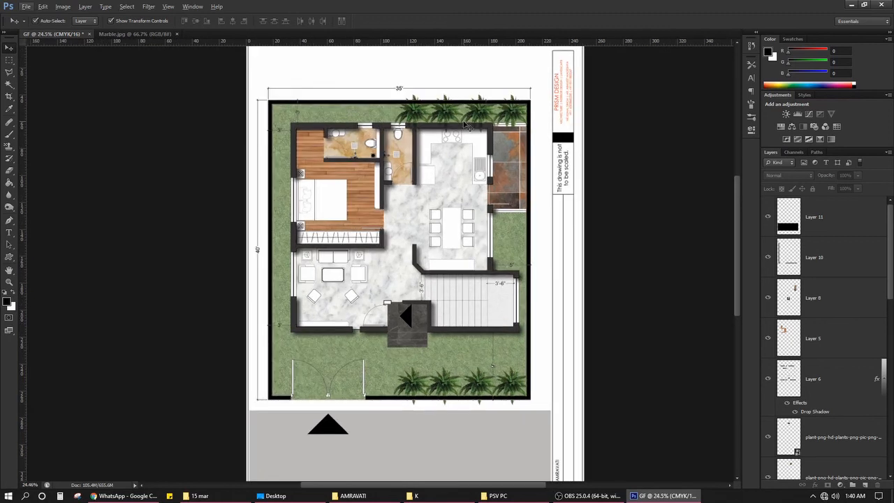
pyautogui.scroll(-2, 466, 124)
pyautogui.scroll(1, 465, 245)
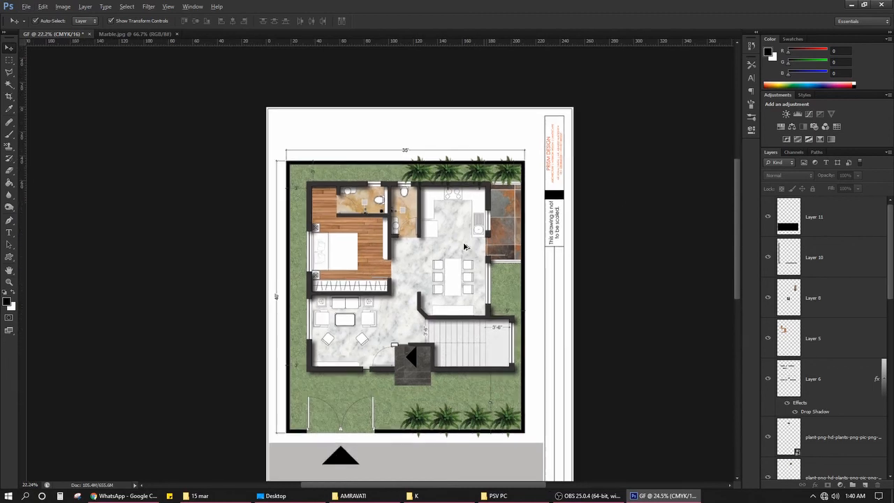
pyautogui.scroll(-1, 465, 246)
# Select all eight plant layers between Layer 6 and Layer 4 and merge them into a single layer.
pyautogui.scroll(-5, 838, 279)
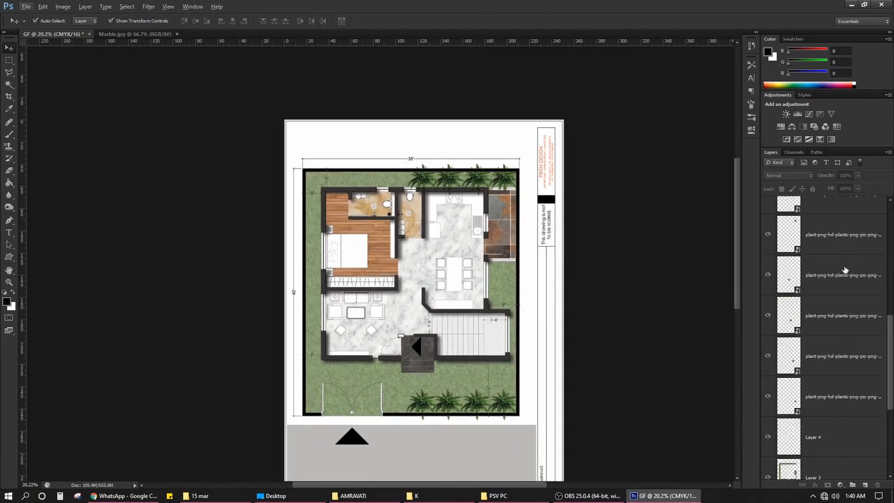
pyautogui.scroll(6, 839, 249)
pyautogui.click(843, 364)
pyautogui.scroll(-5, 864, 323)
pyautogui.scroll(-3, 864, 322)
pyautogui.keyDown('shift'); pyautogui.click(857, 331); pyautogui.keyUp('shift')
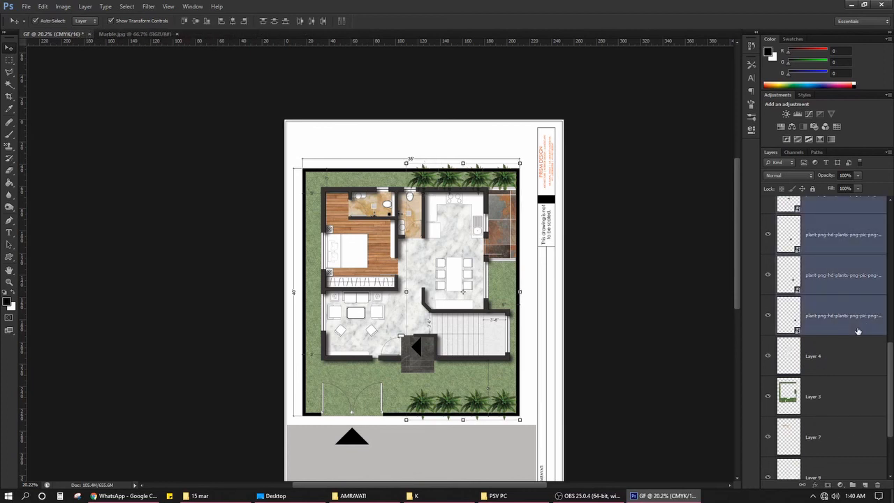
pyautogui.hotkey('ctrl', 'e')
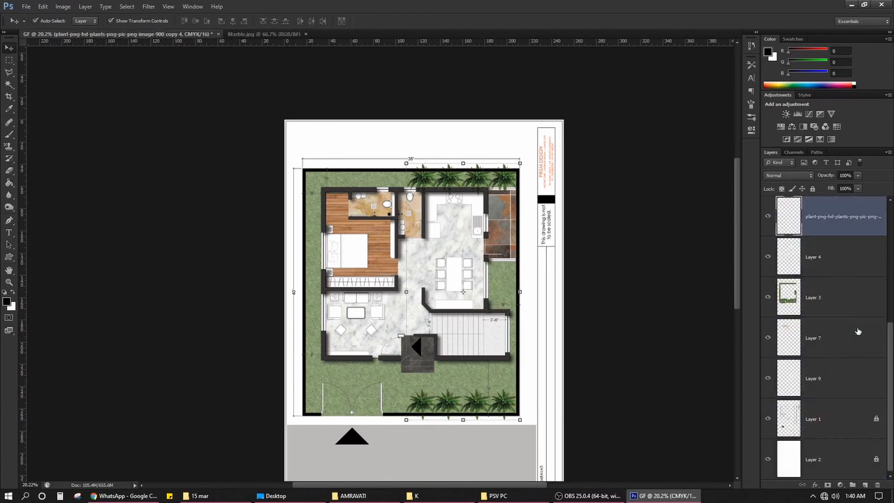
# Check the merged plant layer by hiding and showing it in the plan, leaving it shown.
pyautogui.scroll(4, 857, 333)
pyautogui.click(768, 377)
pyautogui.click(768, 377)
pyautogui.click(768, 377)
pyautogui.click(655, 384)
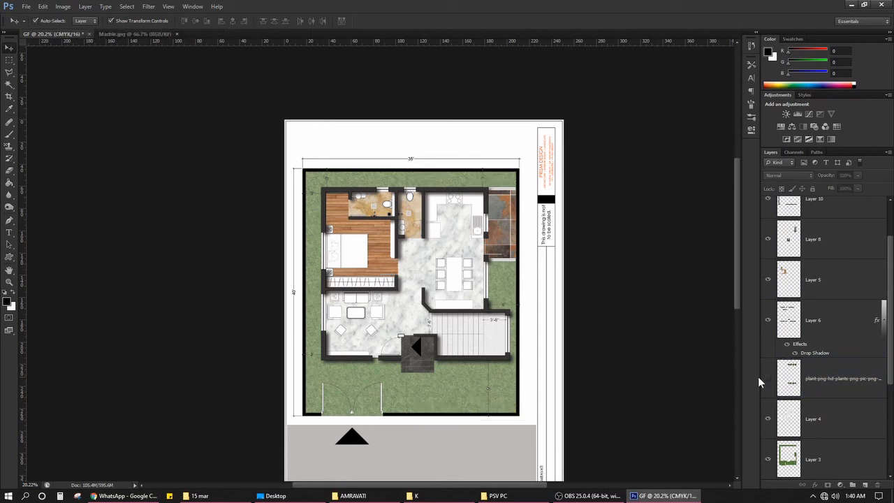
pyautogui.click(767, 378)
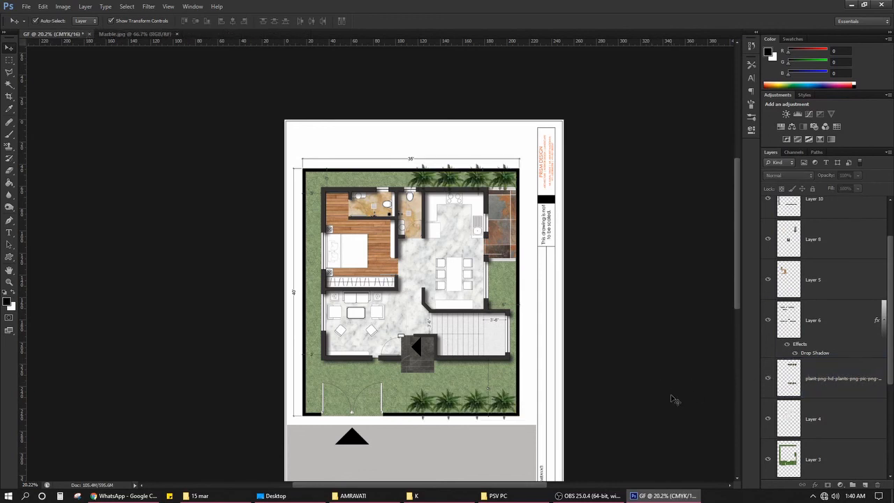
# Try moving both plant rows together on the merged layer, undo the move, and deselect the layer.
pyautogui.click(451, 403)
pyautogui.click(624, 400)
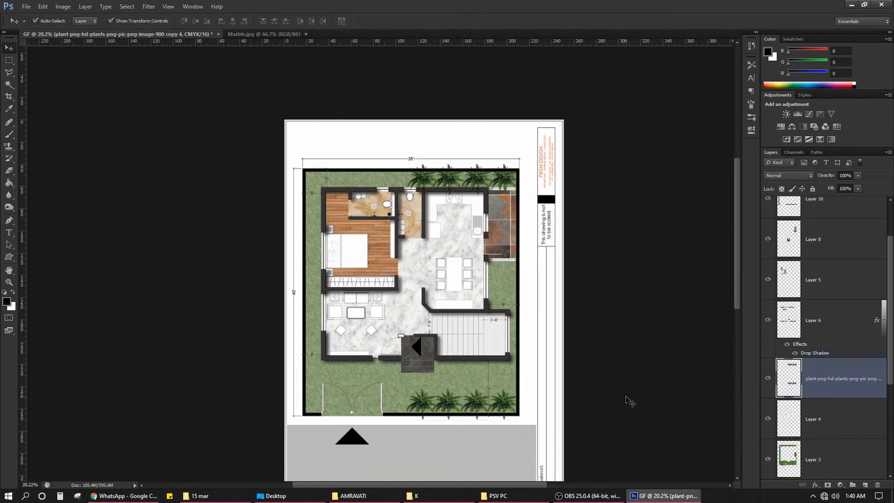
pyautogui.moveTo(510, 400); pyautogui.dragTo(508, 384)
pyautogui.hotkey('ctrl', 'z')
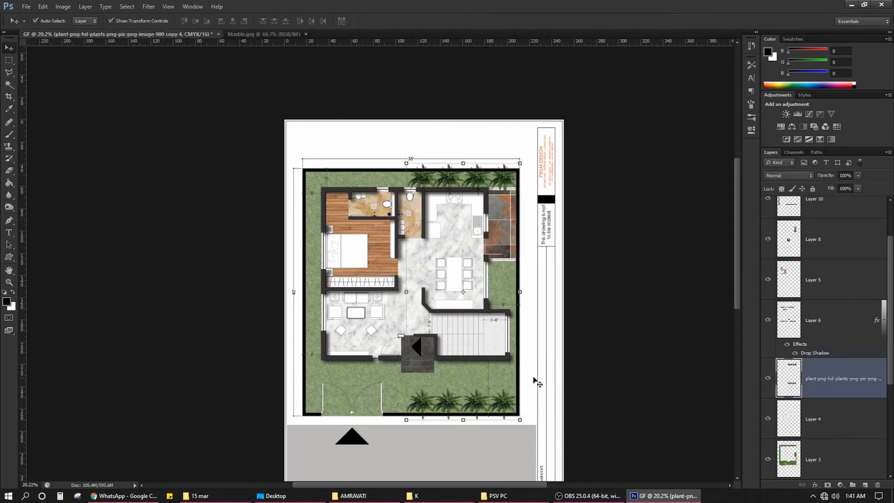
pyautogui.click(658, 355)
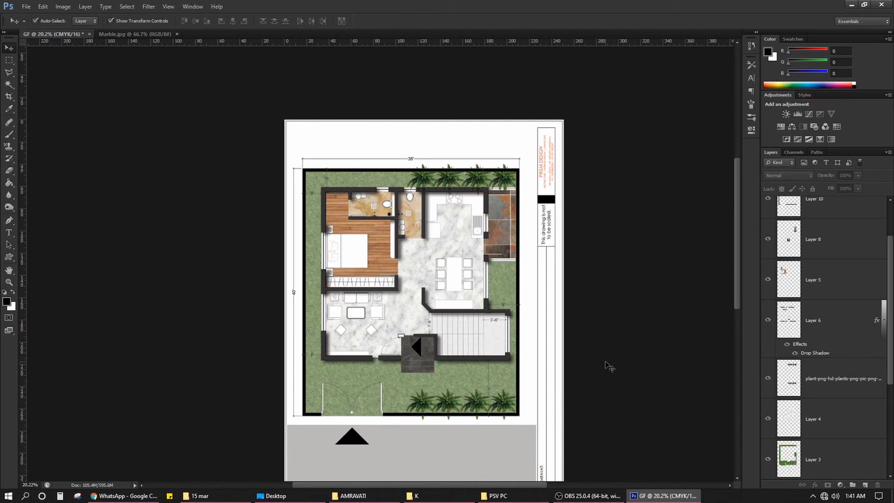
pyautogui.scroll(-4, 608, 367)
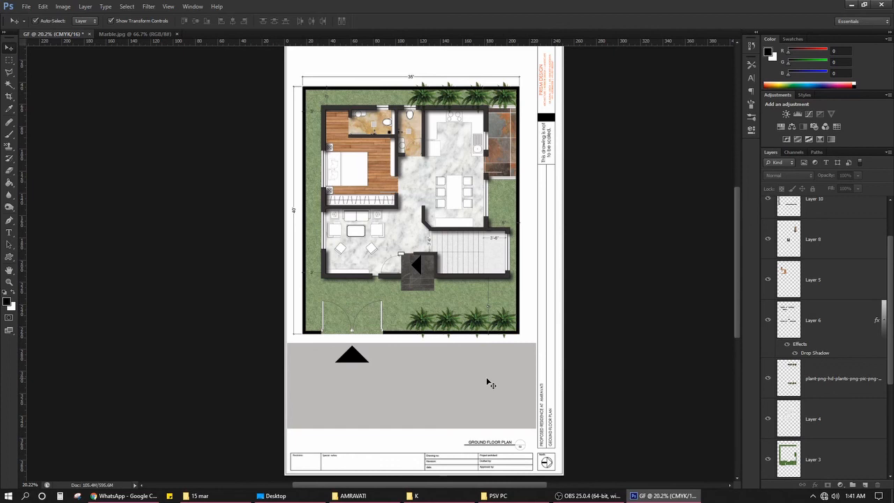
pyautogui.scroll(2, 583, 318)
pyautogui.scroll(3, 428, 185)
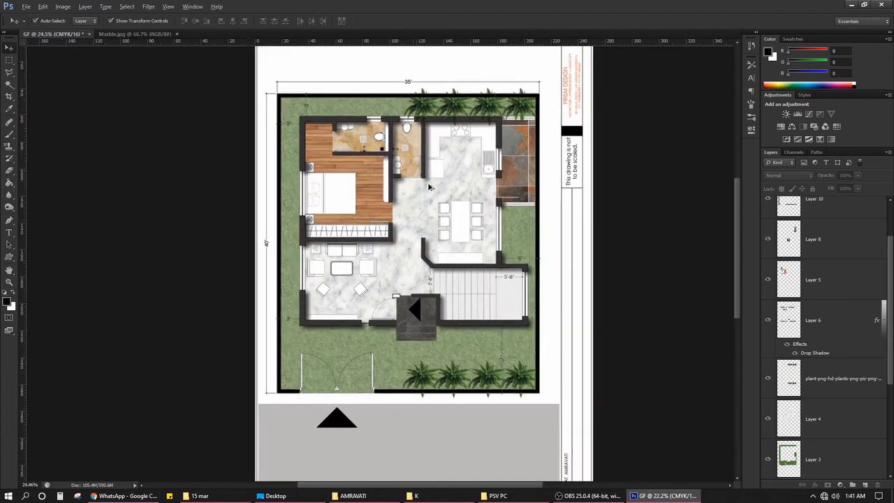
pyautogui.scroll(-2, 433, 185)
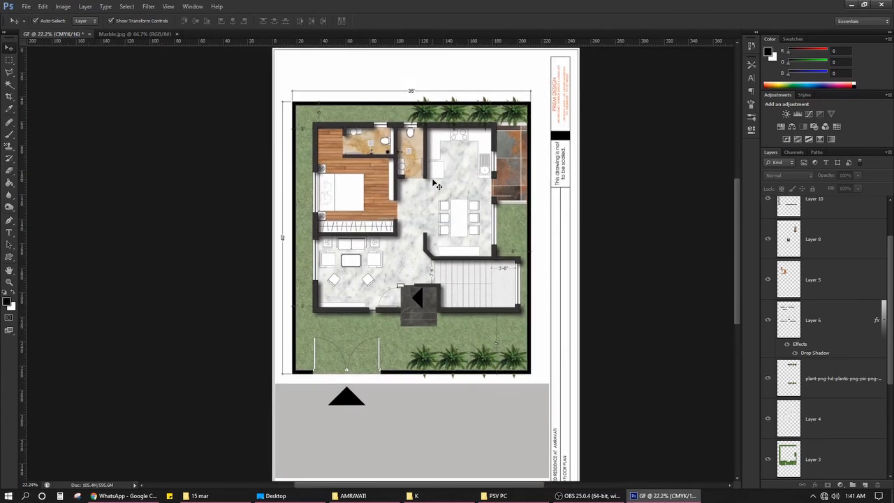
pyautogui.hotkey('ctrl', 'alt', 'a')
pyautogui.moveTo(209, 287); pyautogui.dragTo(594, 101)
pyautogui.moveTo(632, 72); pyautogui.dragTo(380, 367)
pyautogui.click(626, 301)
pyautogui.scroll(-2, 401, 278)
pyautogui.moveTo(597, 223); pyautogui.dragTo(258, 445)
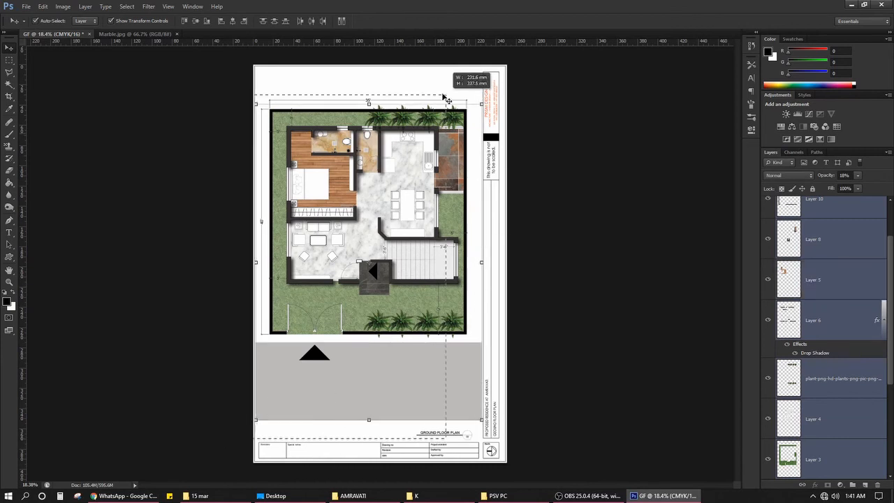
pyautogui.click(397, 84)
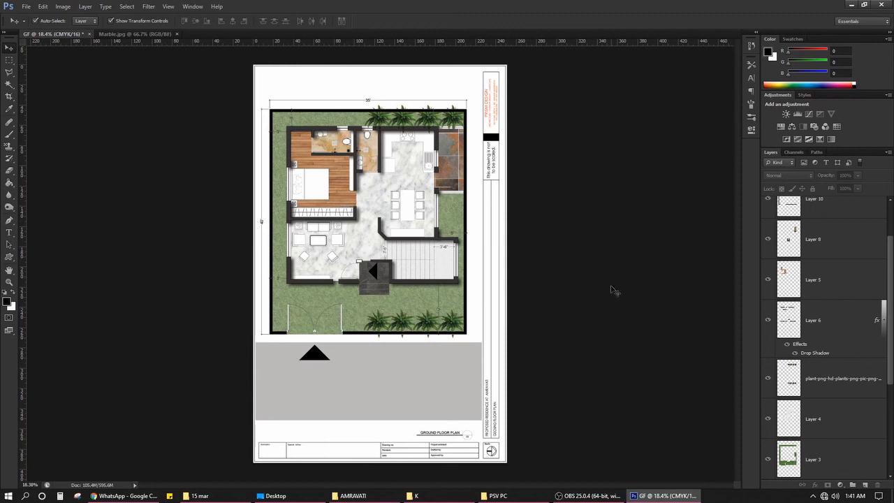
pyautogui.moveTo(663, 496)
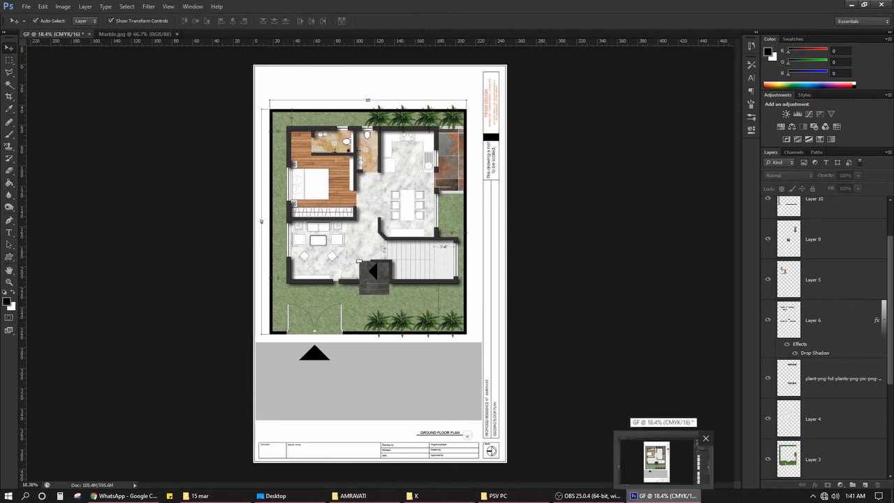
pyautogui.click(590, 495)
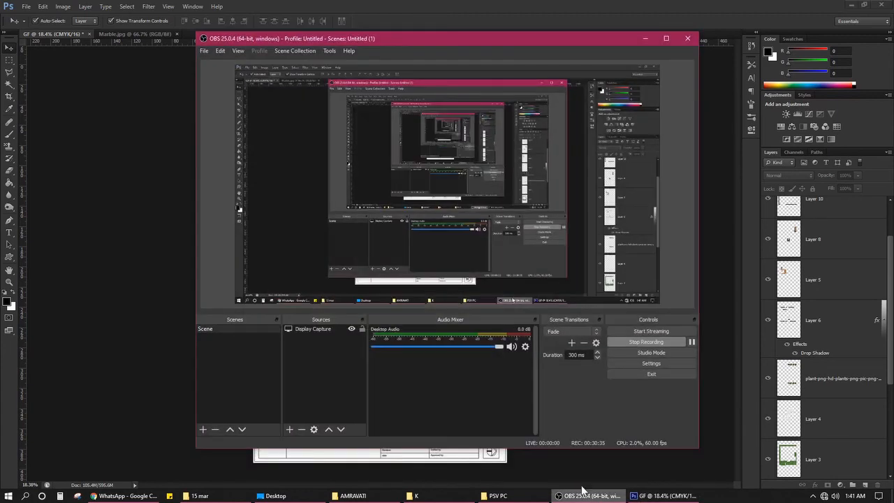